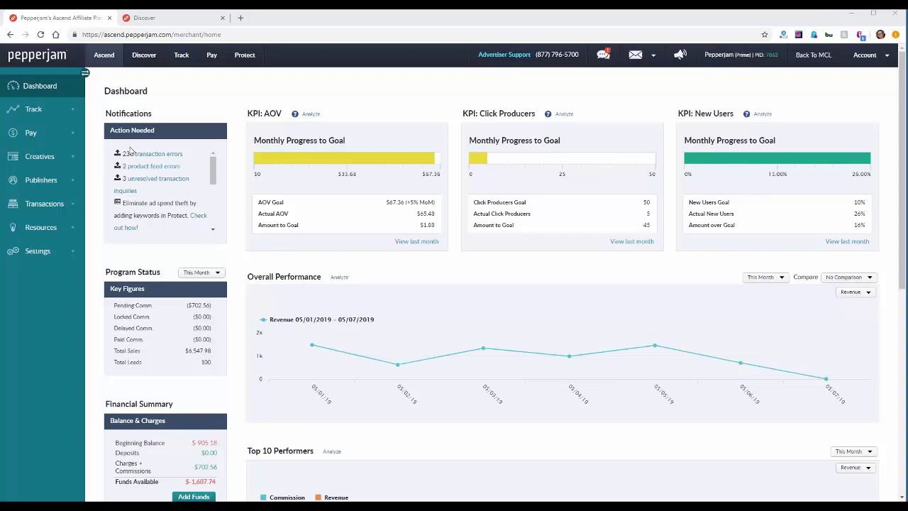
Step: Read through the Action Needed list in the dashboard's Notifications, down to the promotion submission notice
{"action": "scroll", "coordinate": [152, 169], "scroll_direction": "down", "scroll_amount": 1}
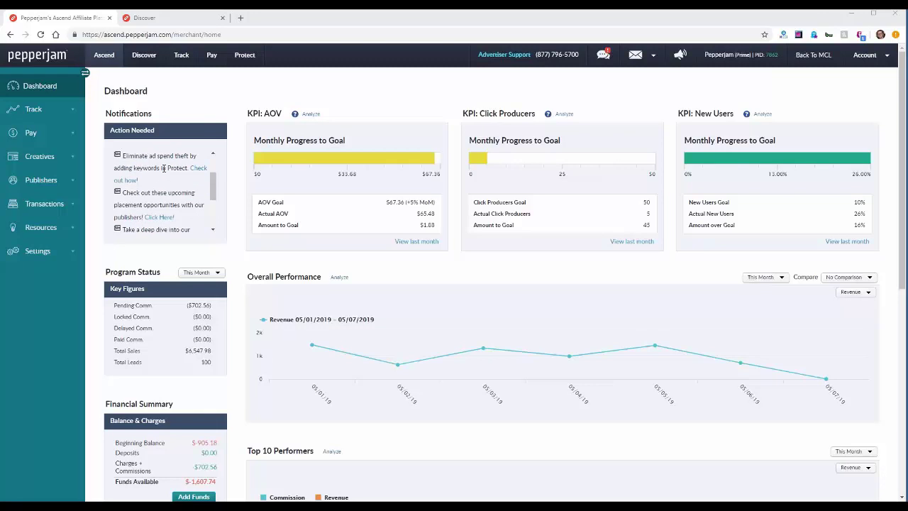
{"action": "scroll", "coordinate": [169, 168], "scroll_direction": "down", "scroll_amount": 2}
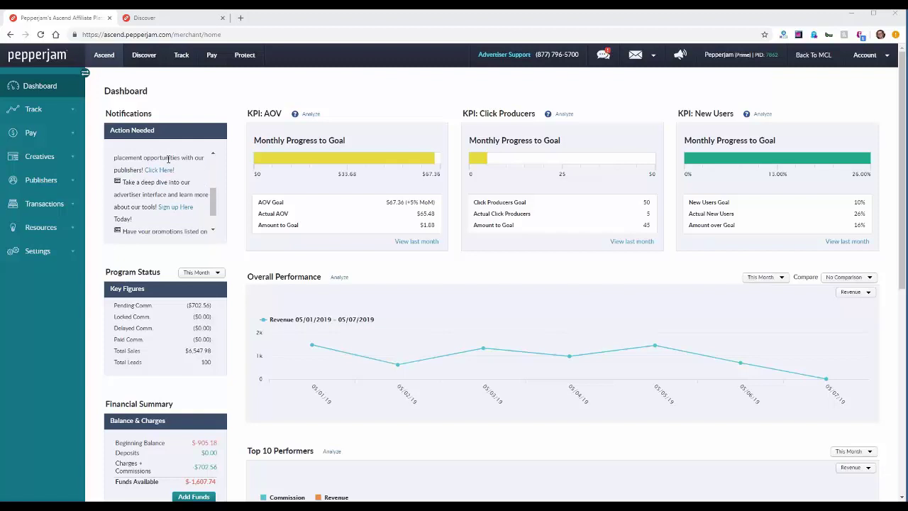
{"action": "scroll", "coordinate": [171, 164], "scroll_direction": "down", "scroll_amount": 1}
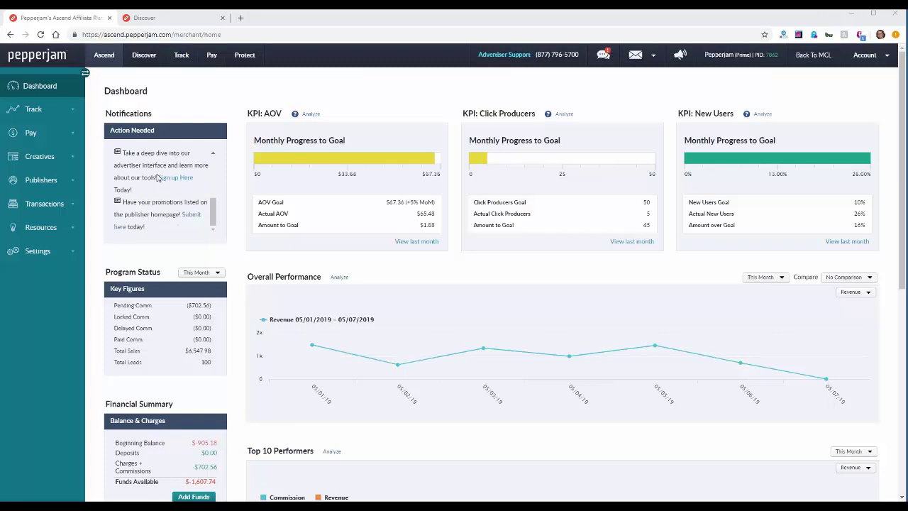
{"action": "scroll", "coordinate": [159, 173], "scroll_direction": "down", "scroll_amount": 1}
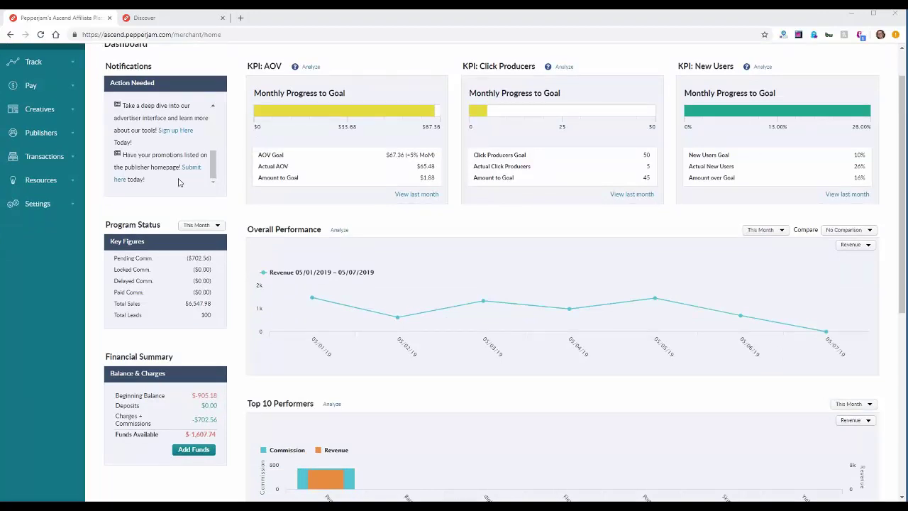
{"action": "scroll", "coordinate": [172, 155], "scroll_direction": "up", "scroll_amount": 2}
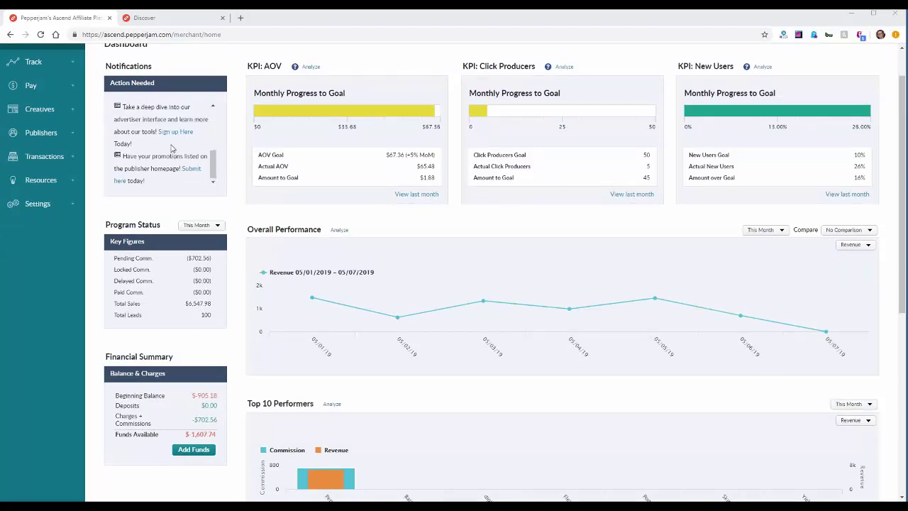
{"action": "scroll", "coordinate": [327, 212], "scroll_direction": "up", "scroll_amount": 1}
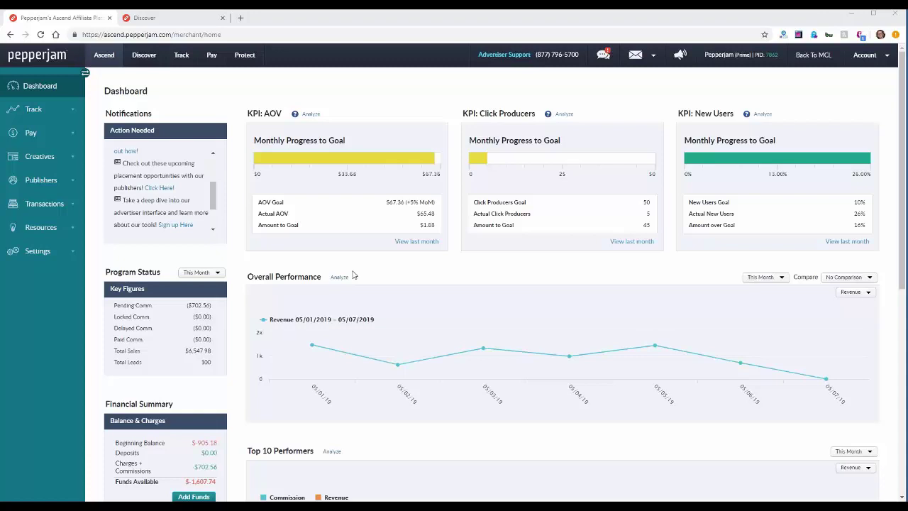
Step: Check which time periods are available for the Program Status key figures, leaving the selection as it is
{"action": "scroll", "coordinate": [367, 275], "scroll_direction": "down", "scroll_amount": 2}
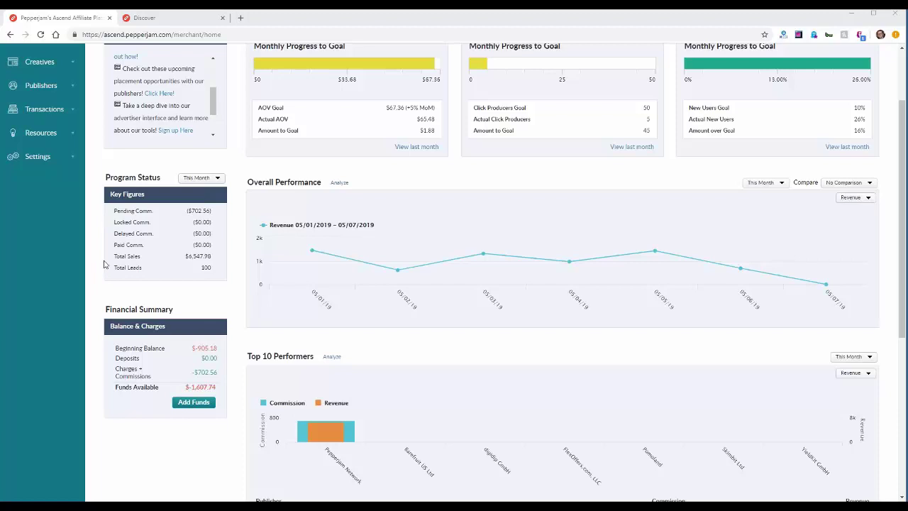
{"action": "left_click", "coordinate": [205, 179]}
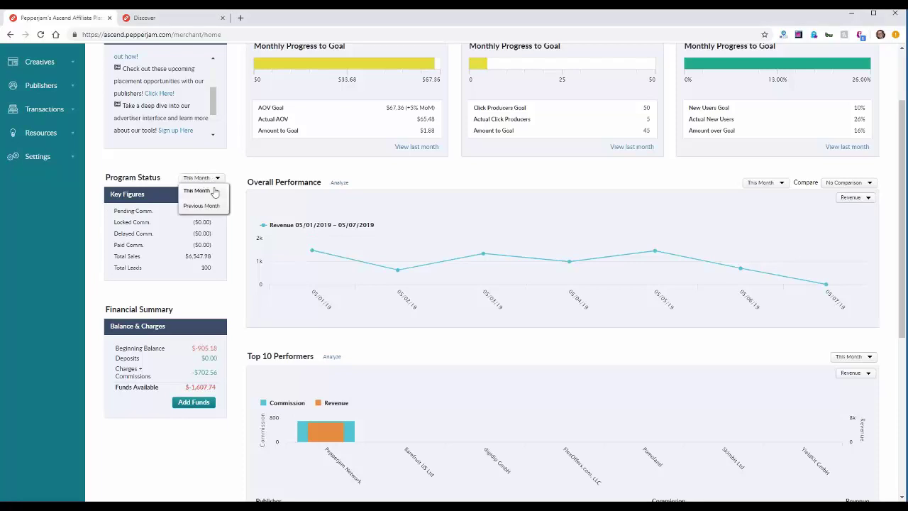
{"action": "left_click", "coordinate": [231, 254]}
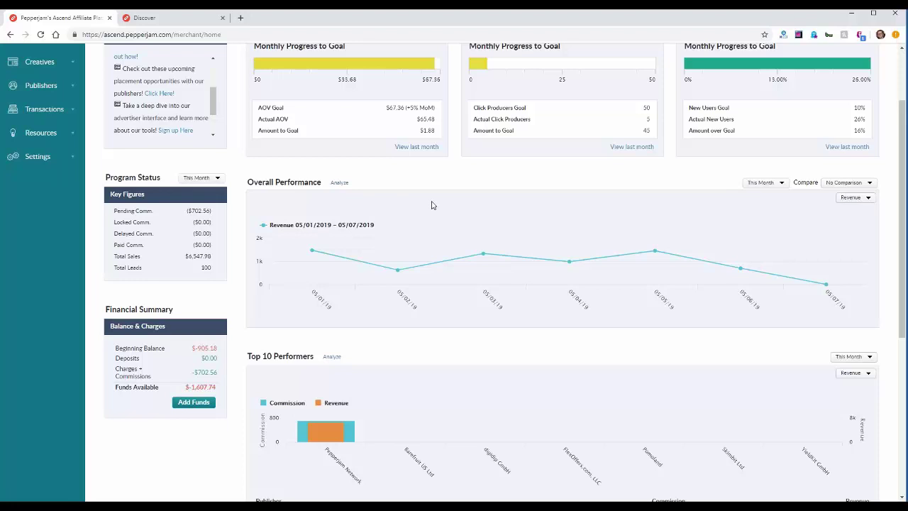
Step: Look over the metric, time period and comparison choices offered for the Overall Performance chart
{"action": "left_click", "coordinate": [861, 199]}
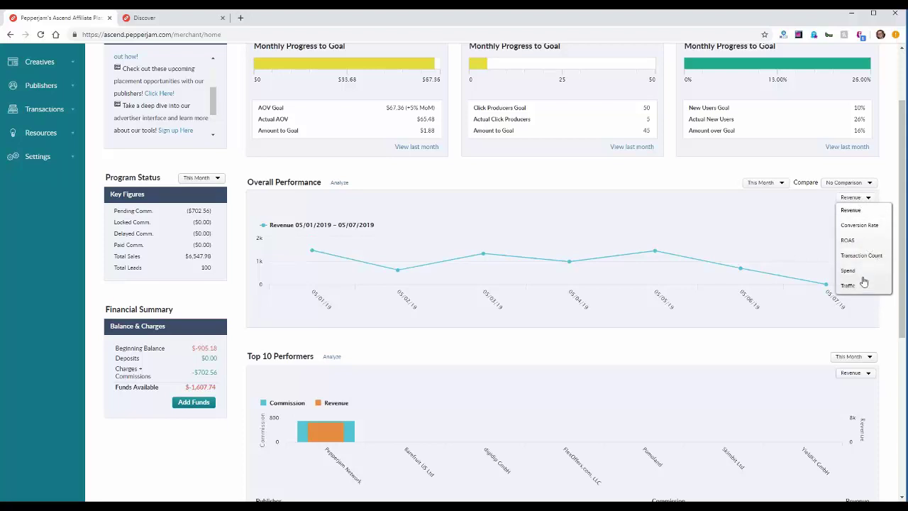
{"action": "left_click", "coordinate": [773, 185]}
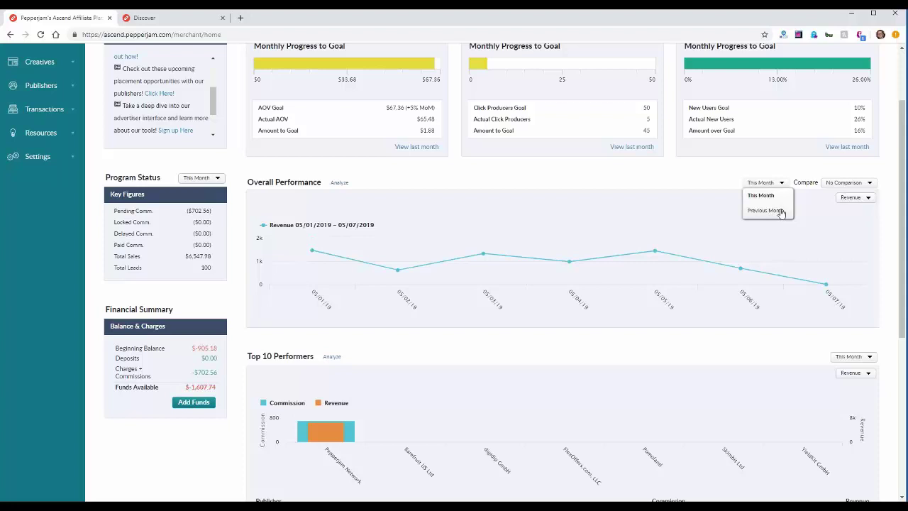
{"action": "left_click", "coordinate": [827, 185]}
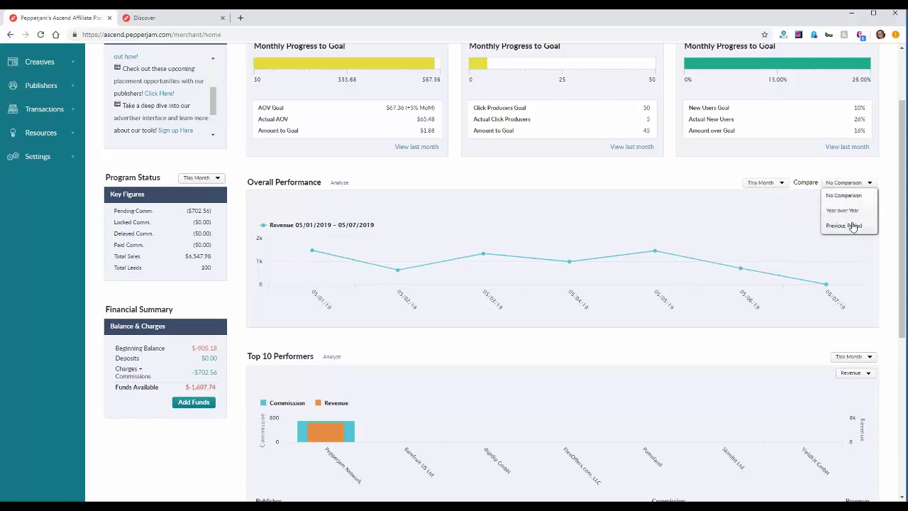
{"action": "left_click", "coordinate": [742, 216]}
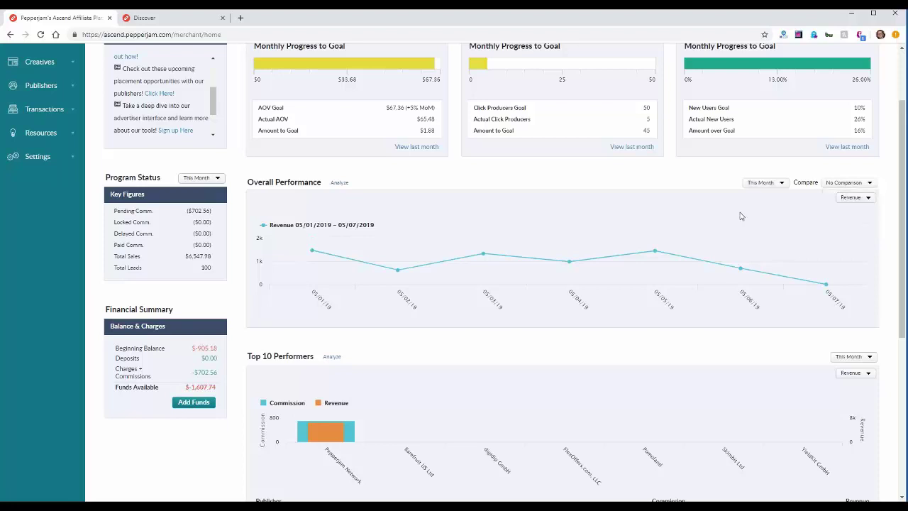
Step: Examine the Top 10 Performers publisher table and compare its revenue total with Total Sales under Program Status
{"action": "scroll", "coordinate": [742, 216], "scroll_direction": "down", "scroll_amount": 3}
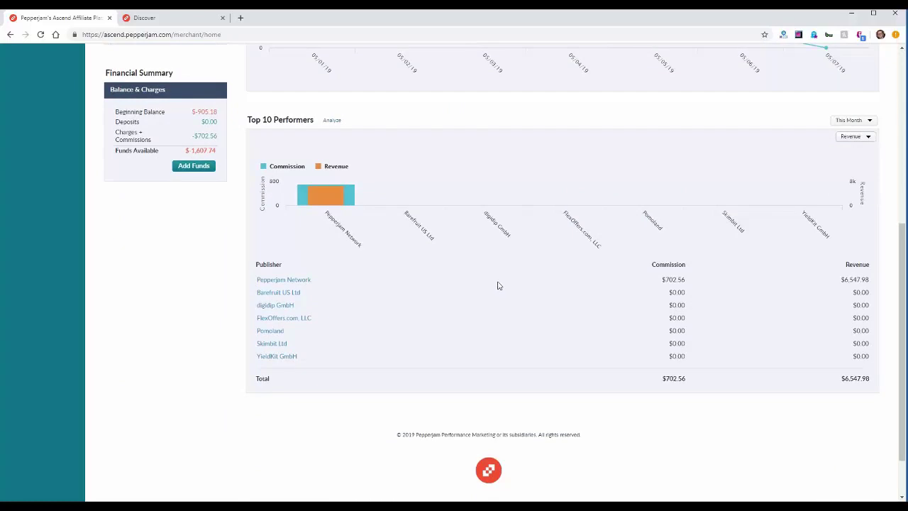
{"action": "scroll", "coordinate": [498, 285], "scroll_direction": "up", "scroll_amount": 1}
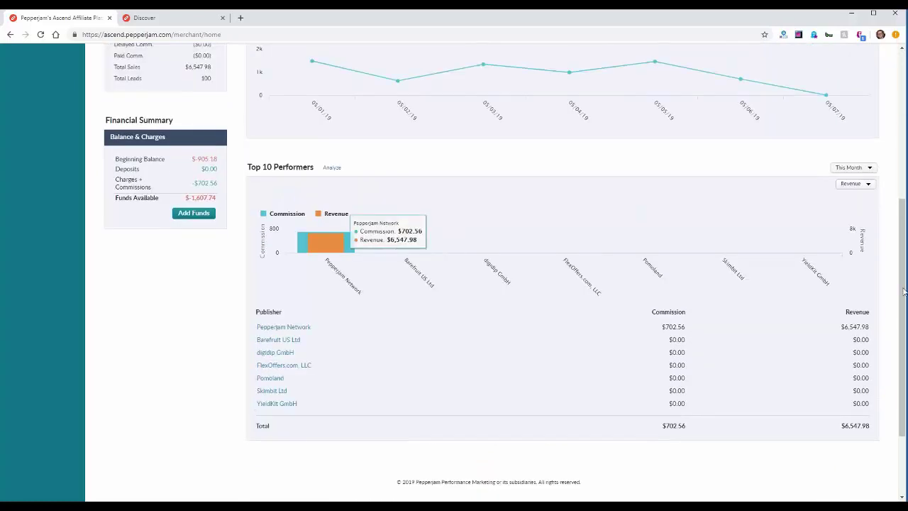
{"action": "scroll", "coordinate": [548, 241], "scroll_direction": "up", "scroll_amount": 1}
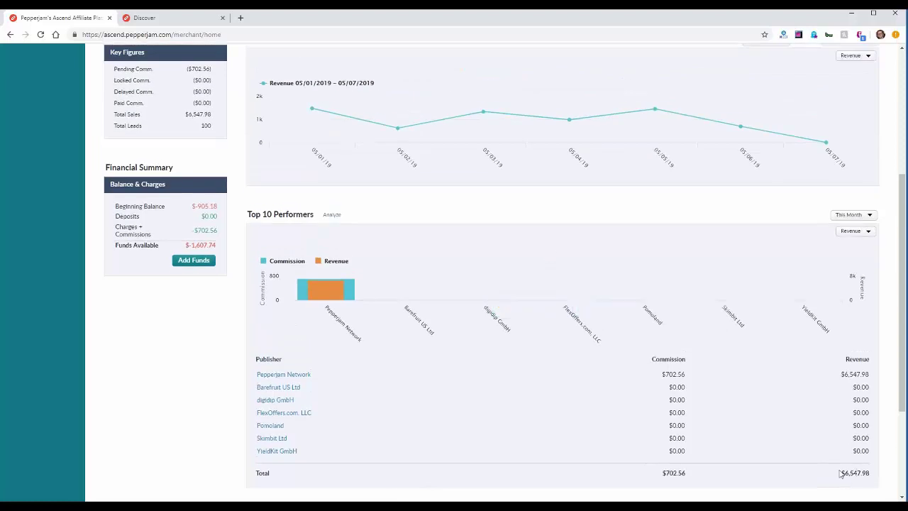
{"action": "left_click_drag", "start_coordinate": [184, 113], "coordinate": [215, 123]}
{"action": "scroll", "coordinate": [216, 125], "scroll_direction": "up", "scroll_amount": 1}
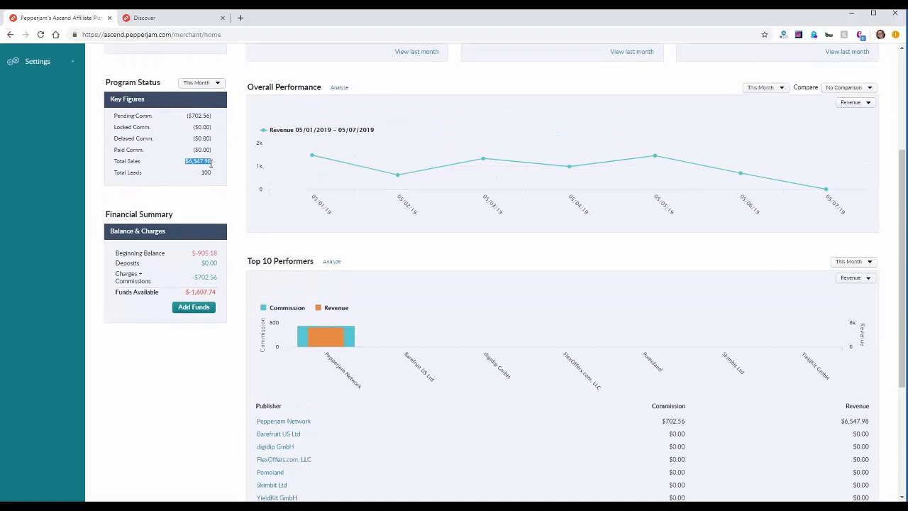
{"action": "scroll", "coordinate": [211, 163], "scroll_direction": "down", "scroll_amount": 1}
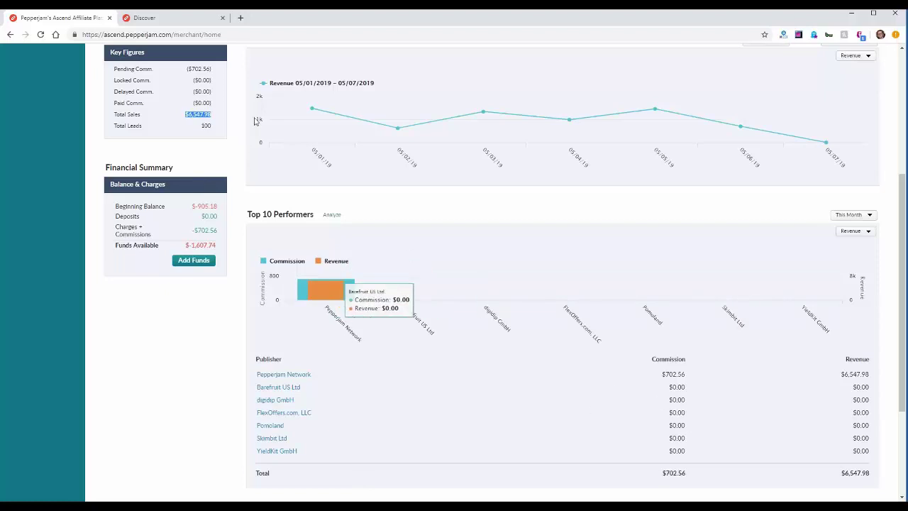
{"action": "scroll", "coordinate": [598, 377], "scroll_direction": "down", "scroll_amount": 3}
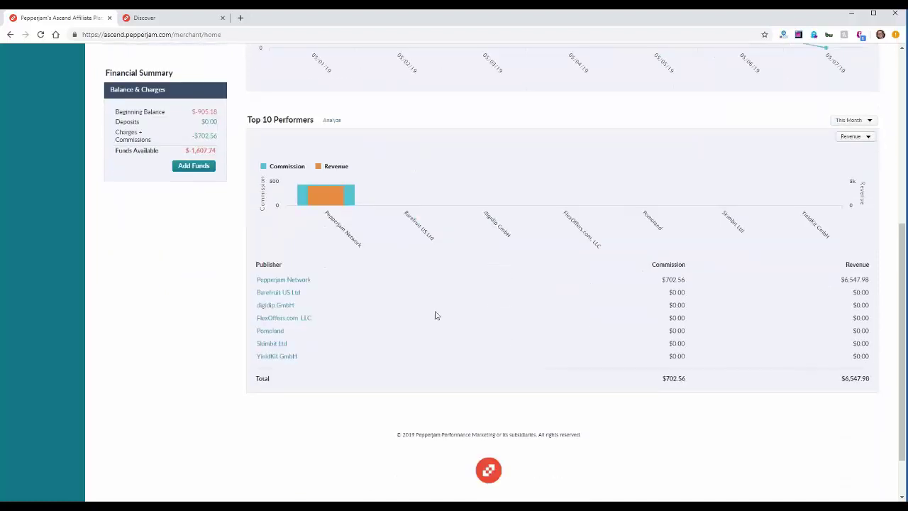
Step: Look over the metric and time period choices offered for the Top 10 Performers chart
{"action": "scroll", "coordinate": [859, 220], "scroll_direction": "up", "scroll_amount": 3}
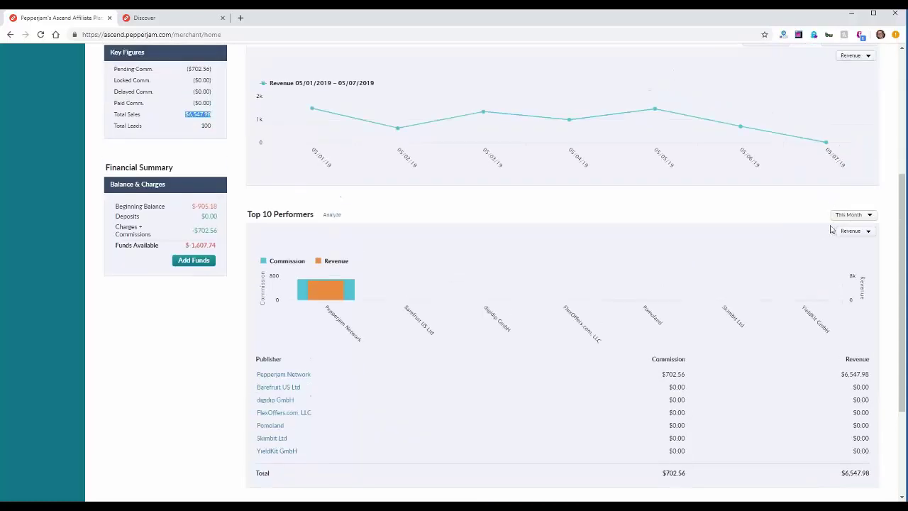
{"action": "left_click", "coordinate": [866, 231]}
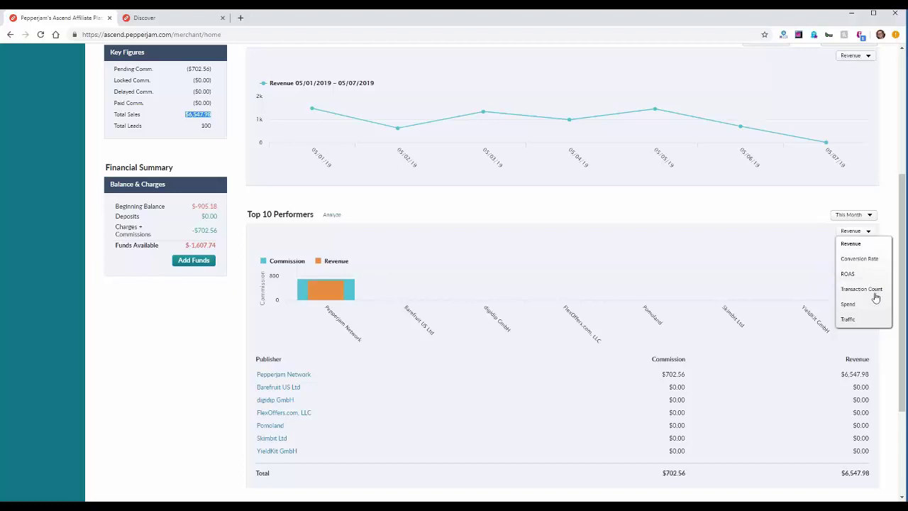
{"action": "left_click", "coordinate": [841, 216]}
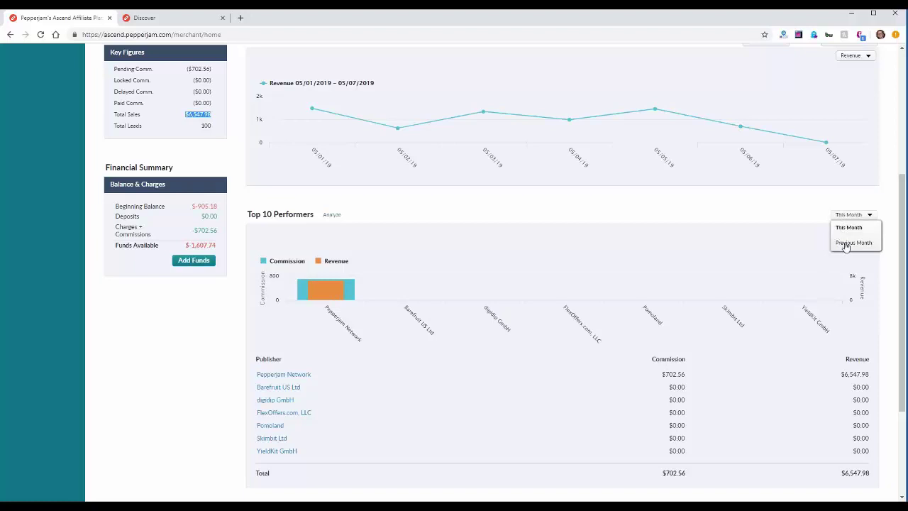
{"action": "left_click", "coordinate": [787, 235]}
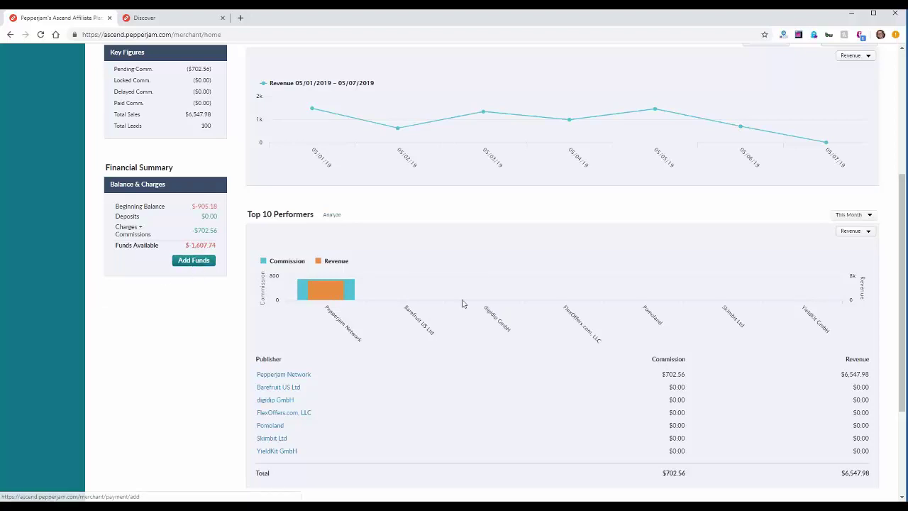
Step: Open the account's profile settings page
{"action": "scroll", "coordinate": [475, 284], "scroll_direction": "up", "scroll_amount": 4}
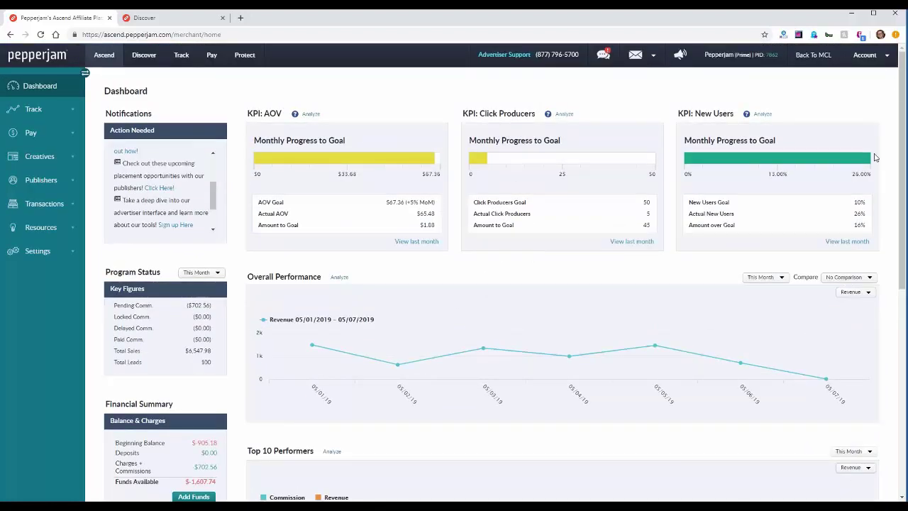
{"action": "left_click", "coordinate": [864, 62]}
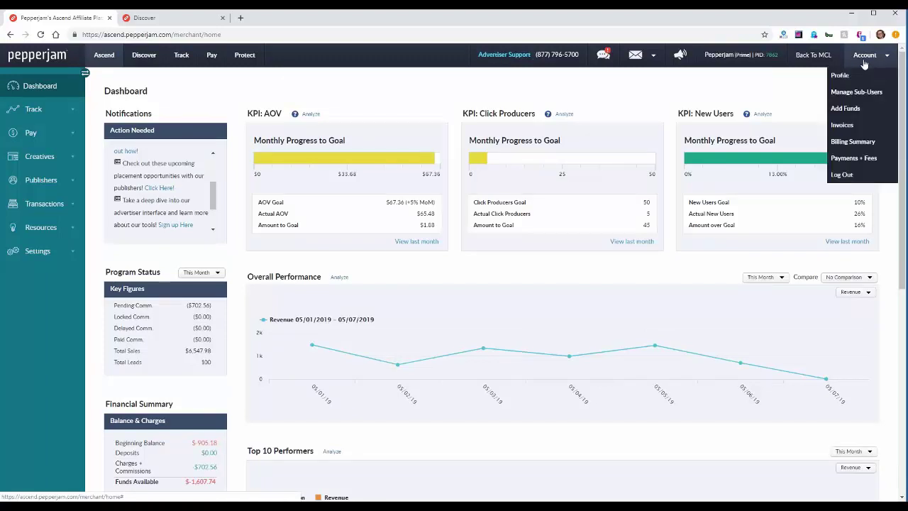
{"action": "left_click", "coordinate": [856, 75]}
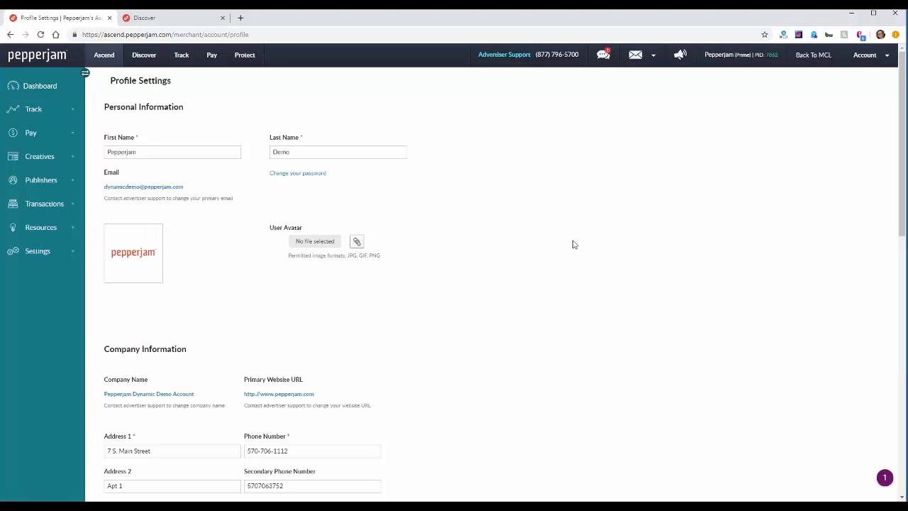
Step: Review the personal information, company information, website description and auto batch settings on the profile page
{"action": "scroll", "coordinate": [574, 244], "scroll_direction": "down", "scroll_amount": 3}
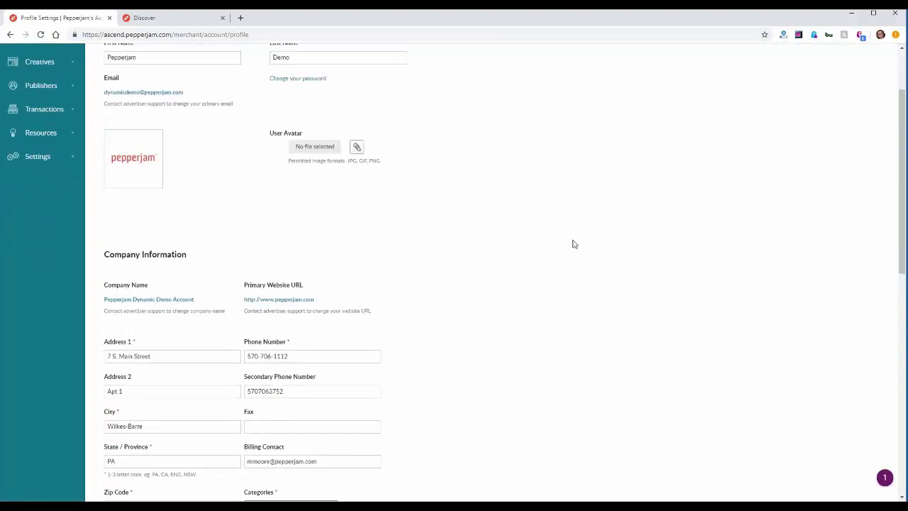
{"action": "scroll", "coordinate": [575, 245], "scroll_direction": "up", "scroll_amount": 1}
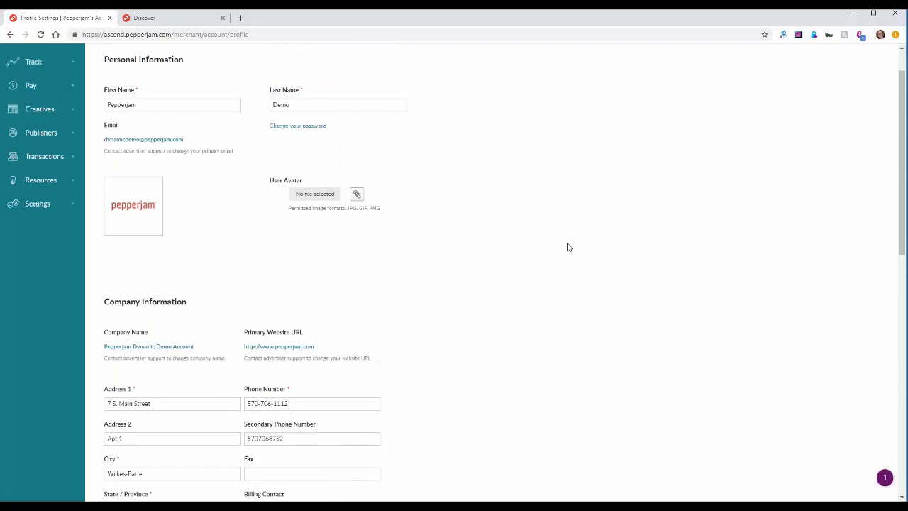
{"action": "scroll", "coordinate": [568, 247], "scroll_direction": "down", "scroll_amount": 4}
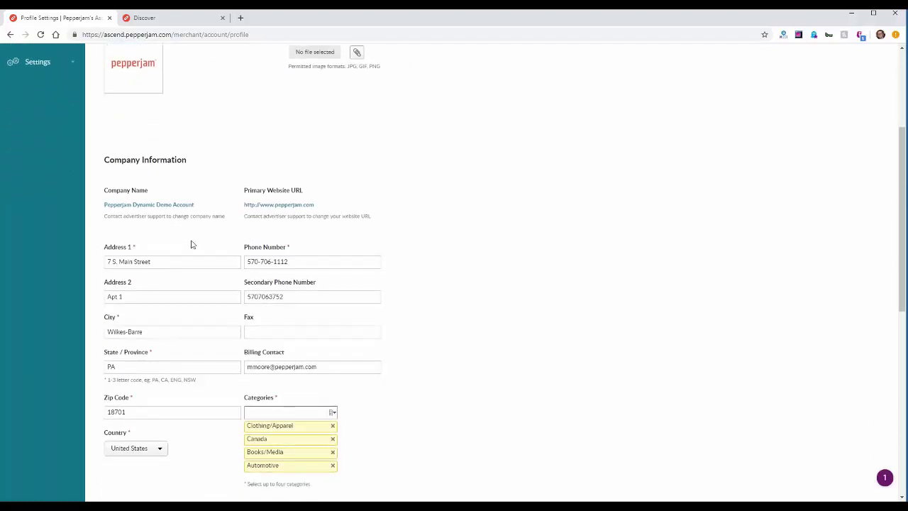
{"action": "scroll", "coordinate": [596, 224], "scroll_direction": "down", "scroll_amount": 4}
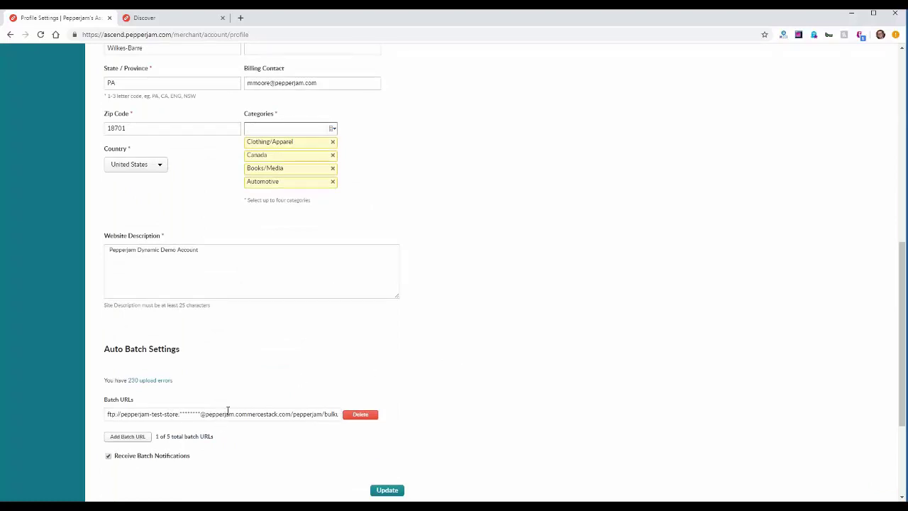
{"action": "scroll", "coordinate": [228, 412], "scroll_direction": "up", "scroll_amount": 5}
{"action": "scroll", "coordinate": [450, 300], "scroll_direction": "up", "scroll_amount": 1}
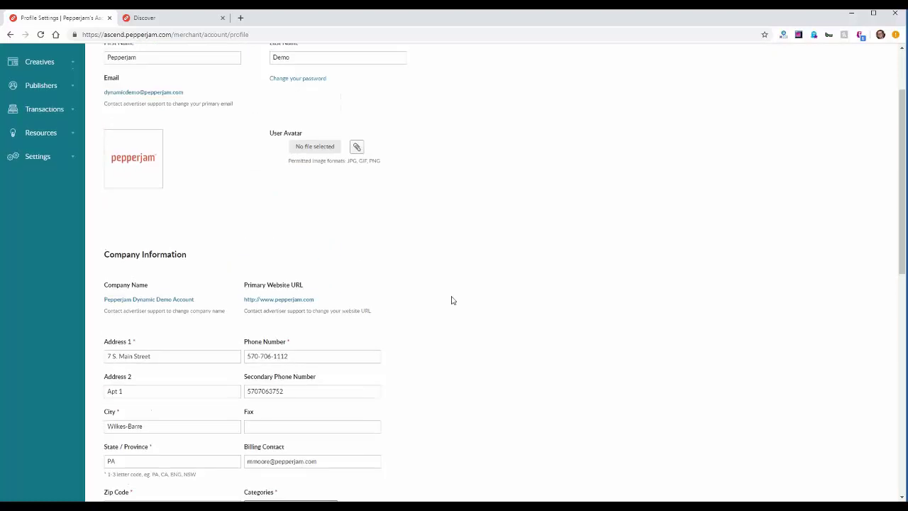
{"action": "scroll", "coordinate": [454, 273], "scroll_direction": "up", "scroll_amount": 1}
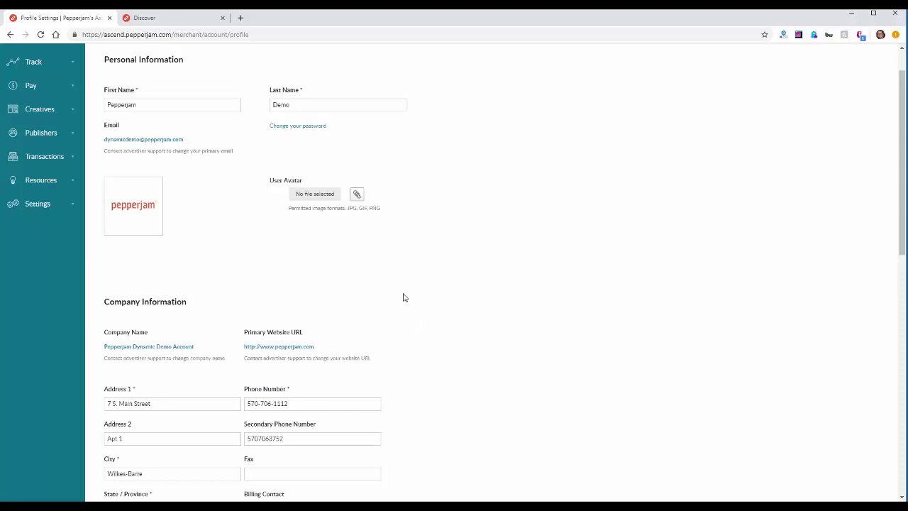
{"action": "scroll", "coordinate": [404, 291], "scroll_direction": "up", "scroll_amount": 1}
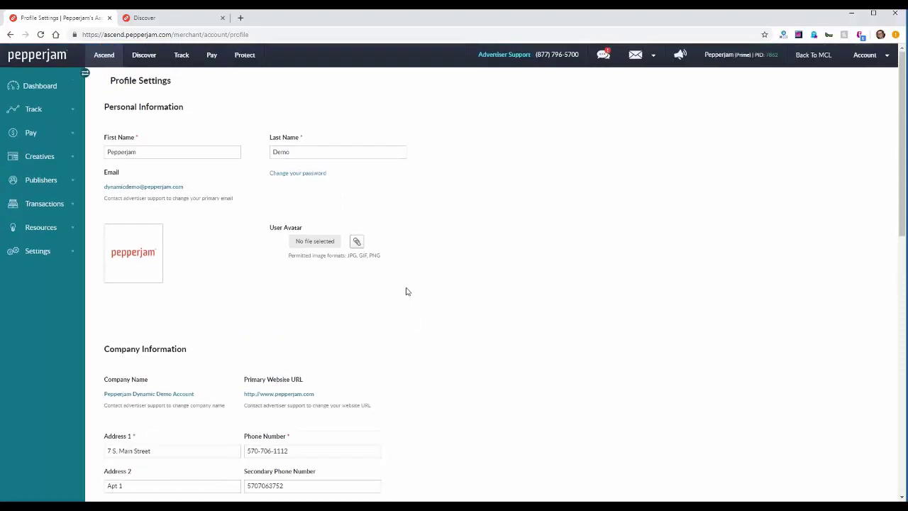
Step: Open the account's sub-user management page
{"action": "left_click", "coordinate": [874, 58]}
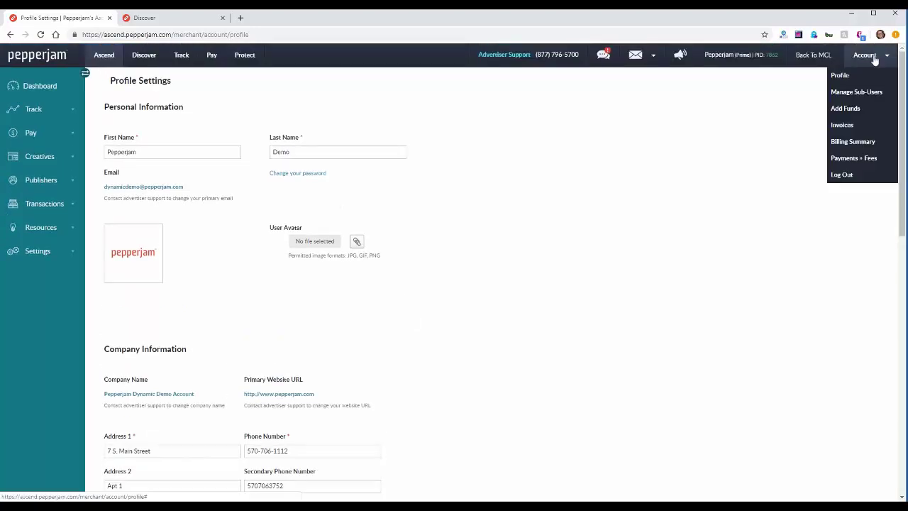
{"action": "left_click", "coordinate": [878, 92]}
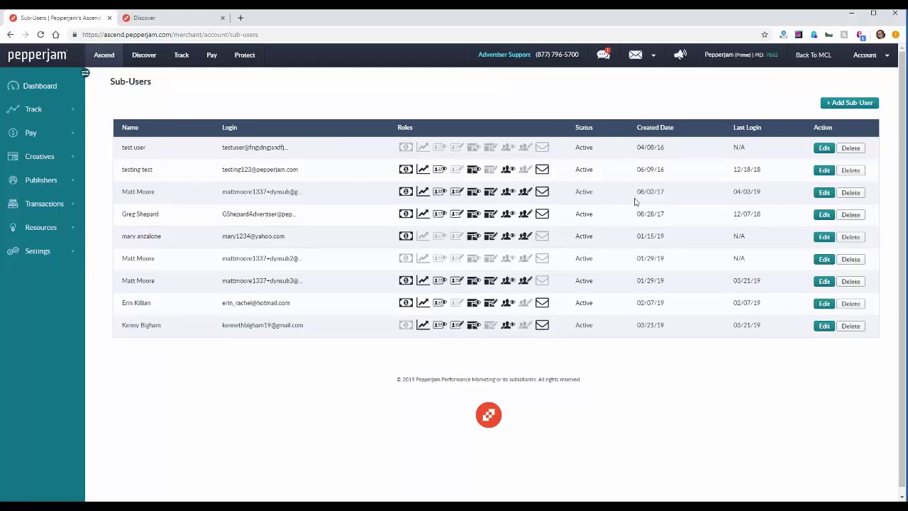
Step: Open the form for adding a sub-user and review its user information, communication preferences and role options
{"action": "left_click", "coordinate": [864, 104]}
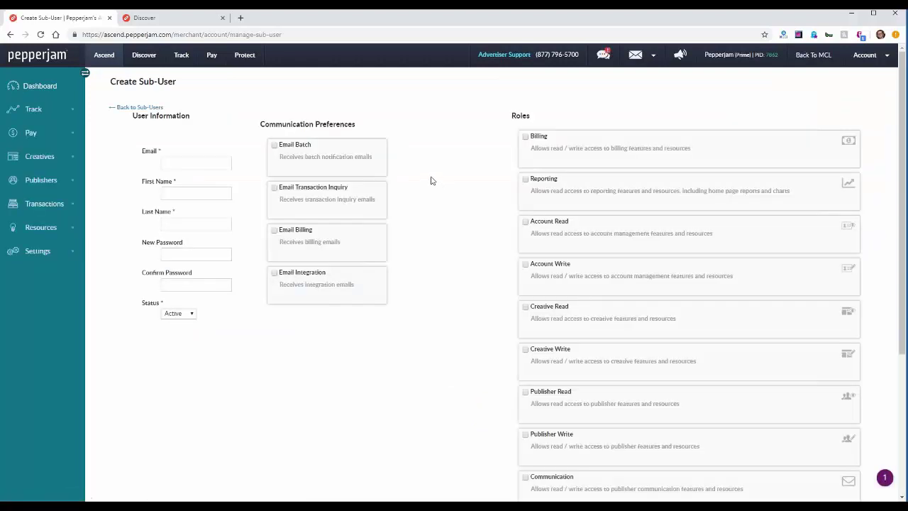
{"action": "scroll", "coordinate": [435, 179], "scroll_direction": "down", "scroll_amount": 2}
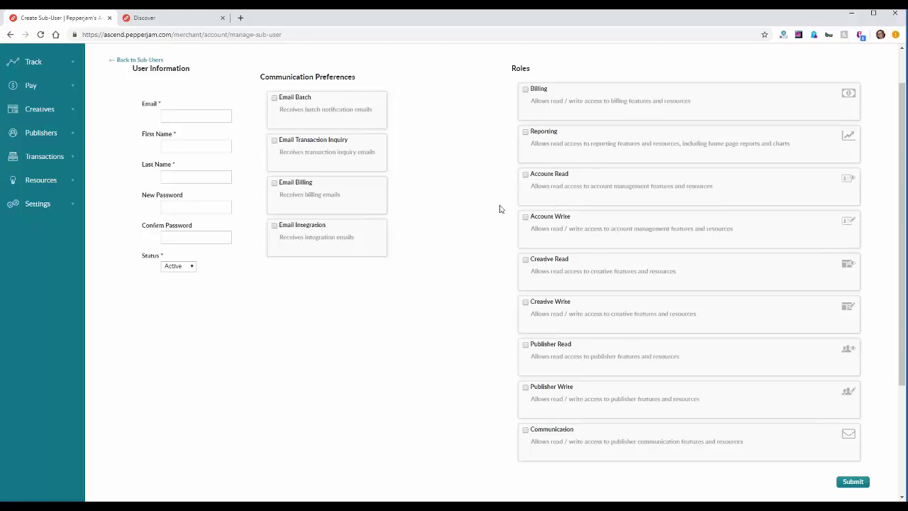
{"action": "scroll", "coordinate": [475, 205], "scroll_direction": "down", "scroll_amount": 1}
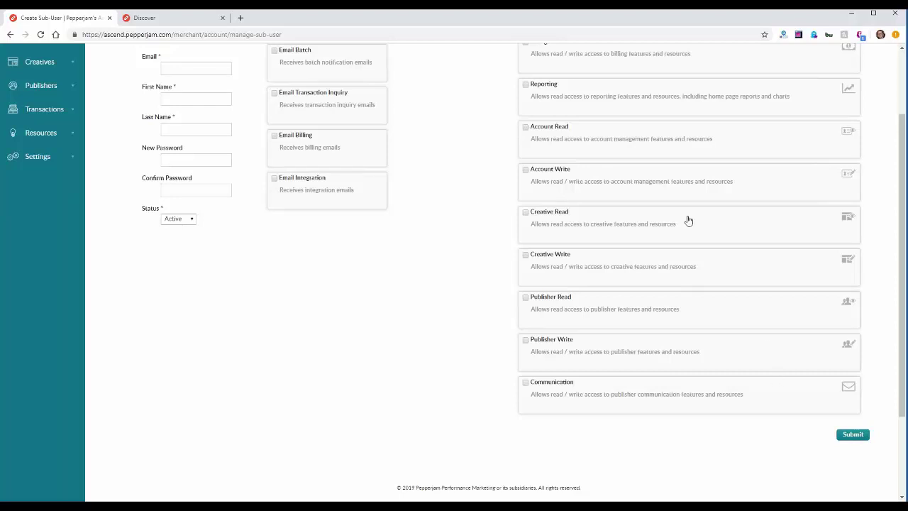
{"action": "scroll", "coordinate": [419, 223], "scroll_direction": "up", "scroll_amount": 2}
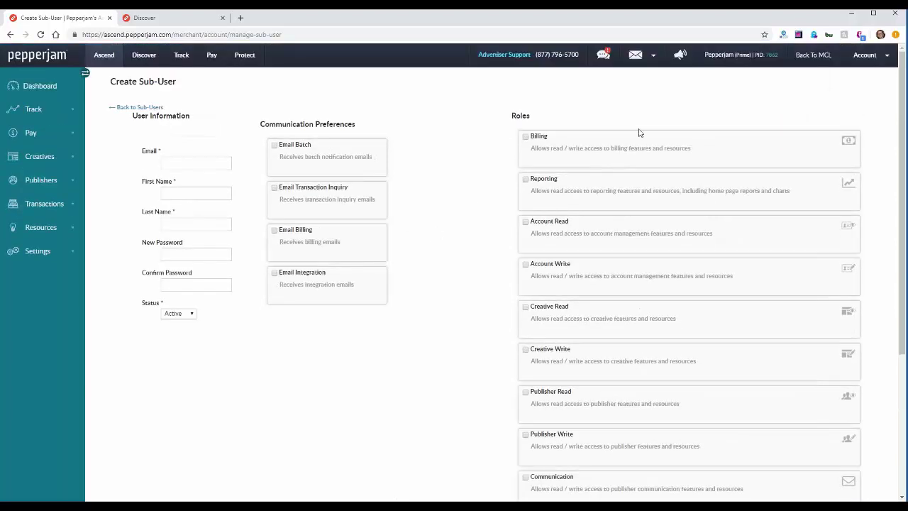
{"action": "scroll", "coordinate": [639, 132], "scroll_direction": "down", "scroll_amount": 3}
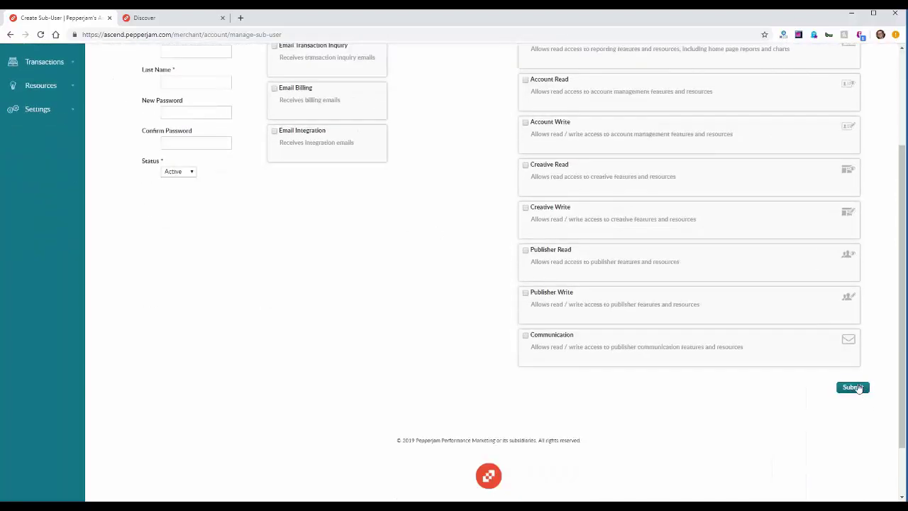
{"action": "scroll", "coordinate": [860, 377], "scroll_direction": "up", "scroll_amount": 1}
{"action": "scroll", "coordinate": [860, 371], "scroll_direction": "up", "scroll_amount": 2}
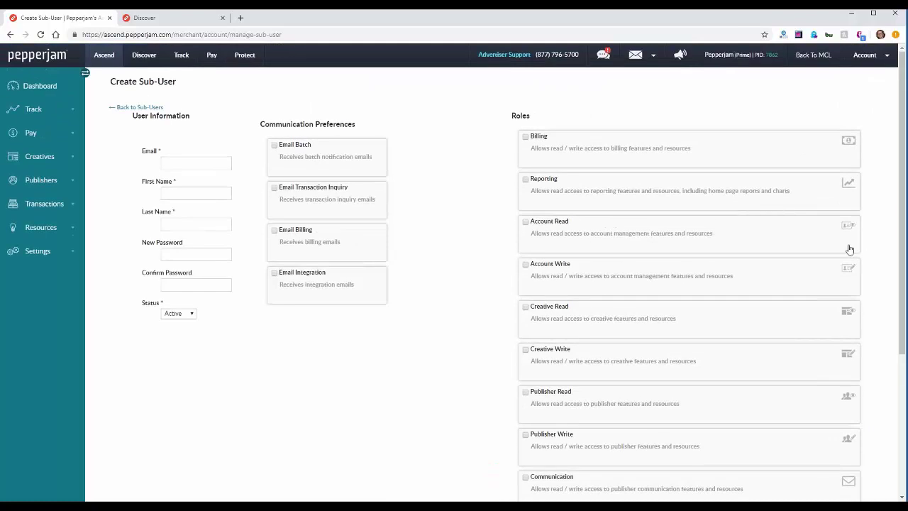
Step: Go to the account's Add Funds page and open the form for adding a payment profile
{"action": "left_click", "coordinate": [865, 62]}
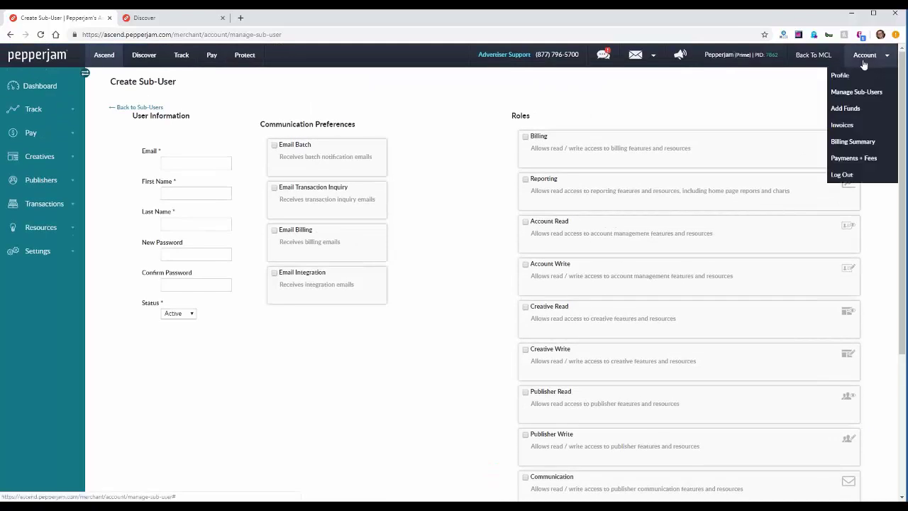
{"action": "left_click", "coordinate": [865, 109]}
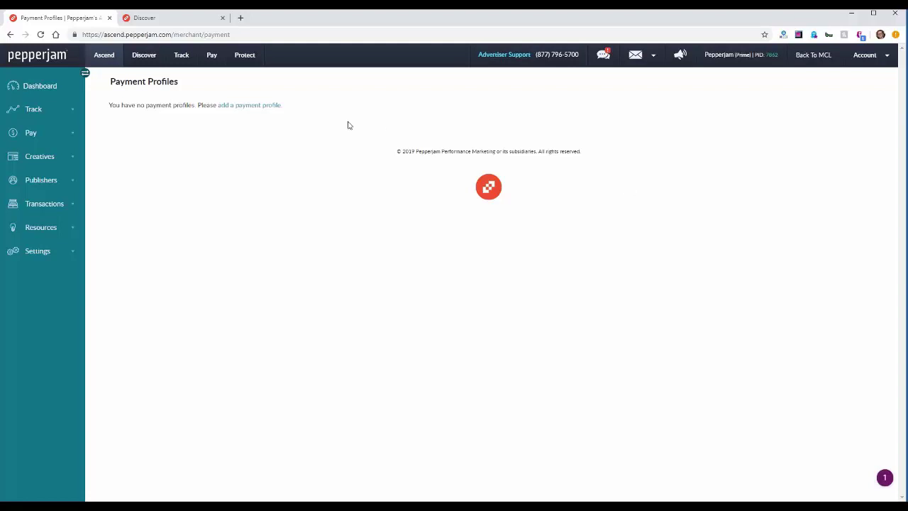
{"action": "left_click", "coordinate": [261, 109]}
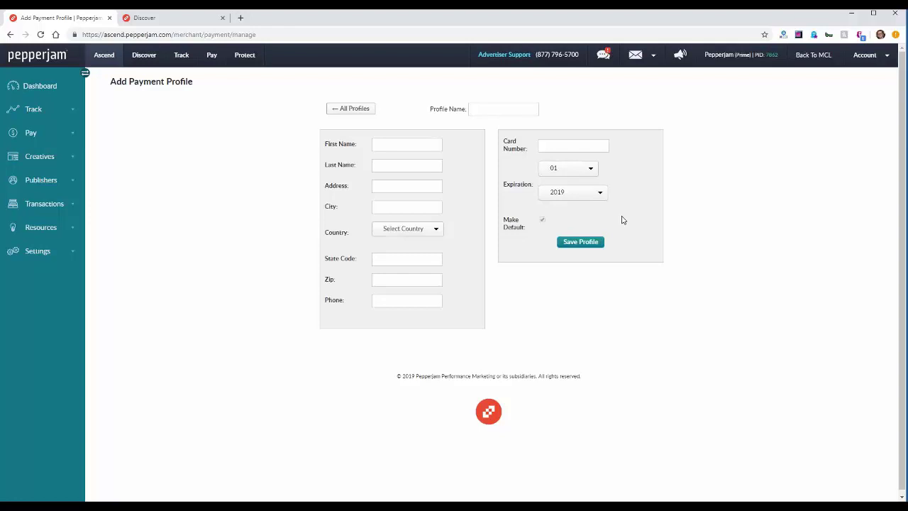
Step: Open the account's invoices and view the invoice for the period 2019-04-01 to 2019-04-30
{"action": "left_click", "coordinate": [870, 56]}
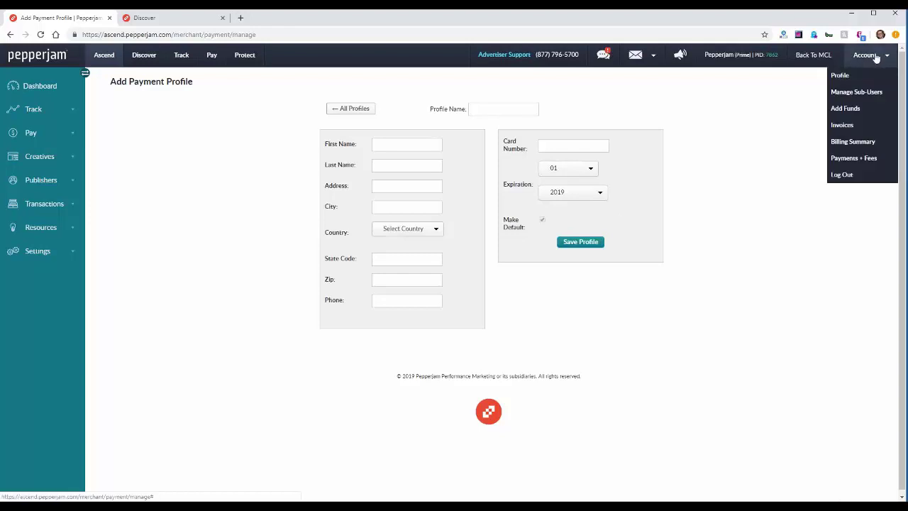
{"action": "left_click", "coordinate": [843, 125]}
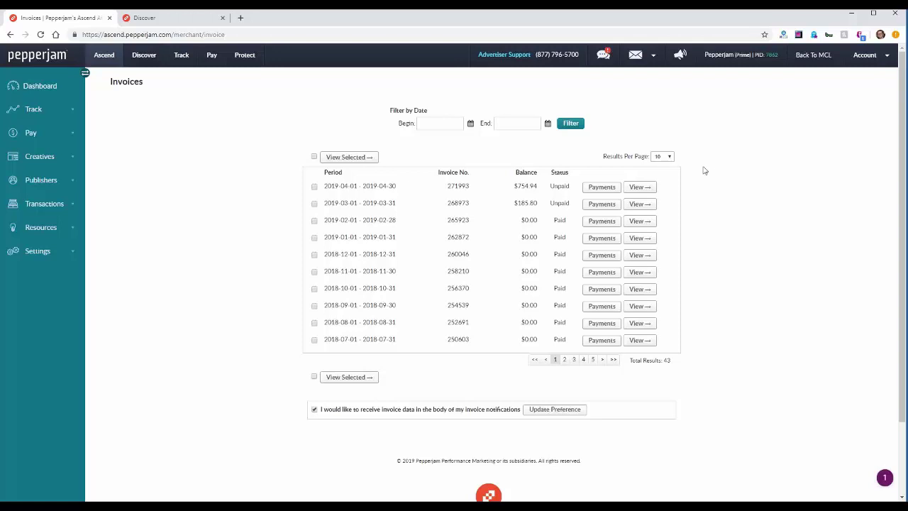
{"action": "left_click", "coordinate": [650, 187]}
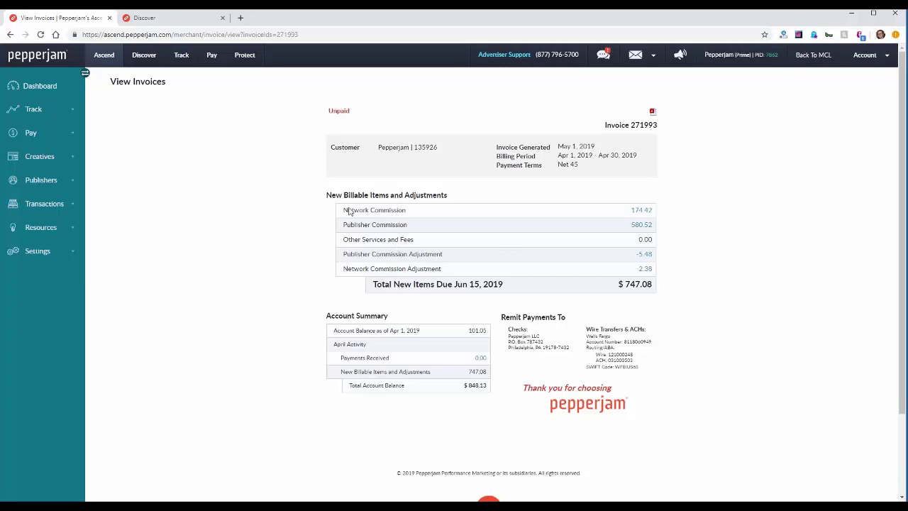
Step: Examine the invoice's billable items: network commission, publisher commission, other services and fees, and both commission adjustments
{"action": "left_click_drag", "start_coordinate": [340, 210], "coordinate": [419, 215]}
{"action": "left_click", "coordinate": [341, 226]}
{"action": "left_click_drag", "start_coordinate": [342, 227], "coordinate": [409, 235]}
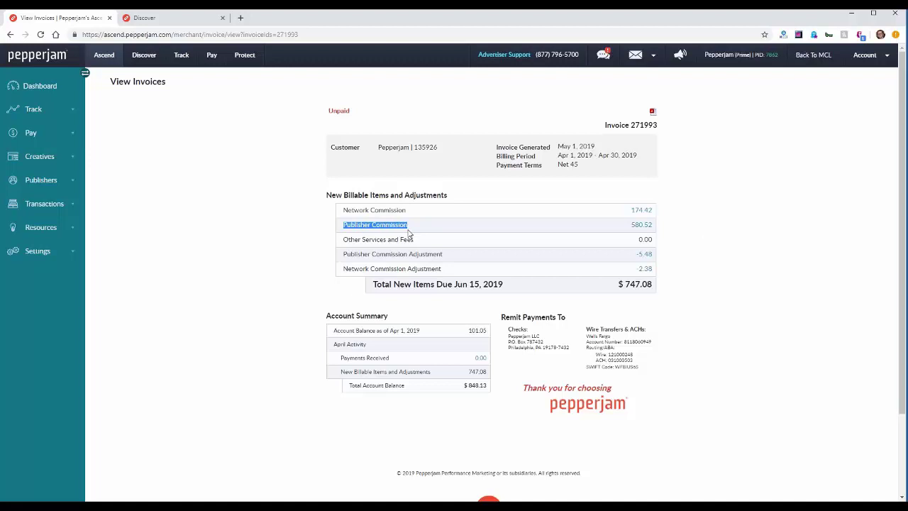
{"action": "left_click", "coordinate": [295, 258]}
{"action": "left_click_drag", "start_coordinate": [344, 240], "coordinate": [414, 241]}
{"action": "left_click", "coordinate": [320, 257]}
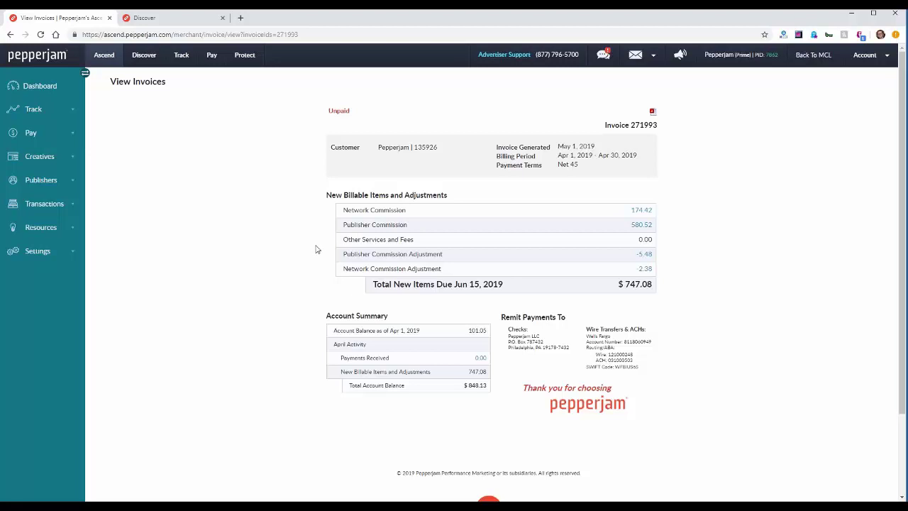
{"action": "left_click_drag", "start_coordinate": [338, 239], "coordinate": [413, 241]}
{"action": "left_click", "coordinate": [419, 244]}
{"action": "scroll", "coordinate": [317, 251], "scroll_direction": "down", "scroll_amount": 1}
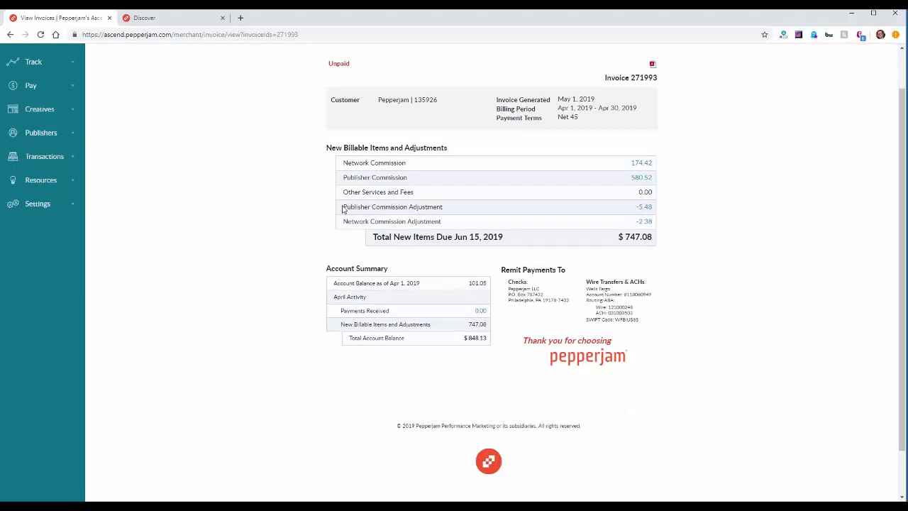
{"action": "left_click_drag", "start_coordinate": [346, 207], "coordinate": [444, 215]}
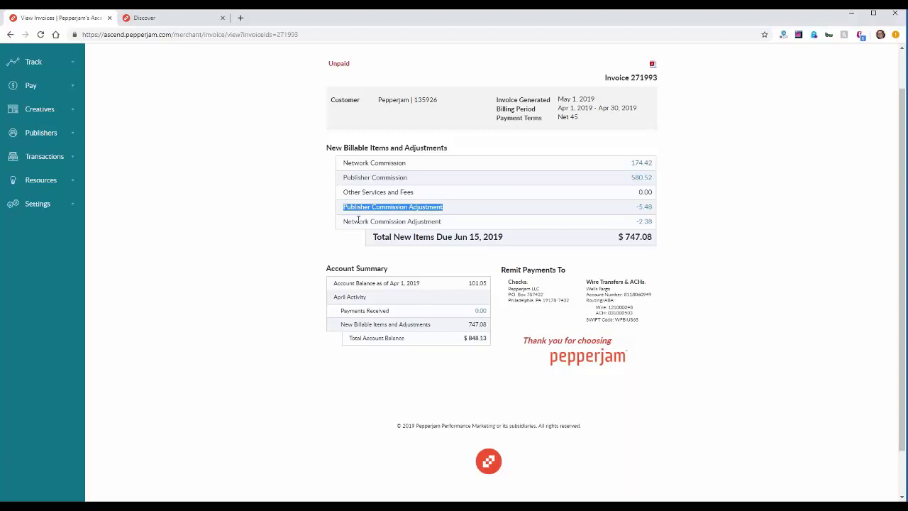
{"action": "left_click_drag", "start_coordinate": [343, 222], "coordinate": [447, 225]}
{"action": "left_click", "coordinate": [345, 247]}
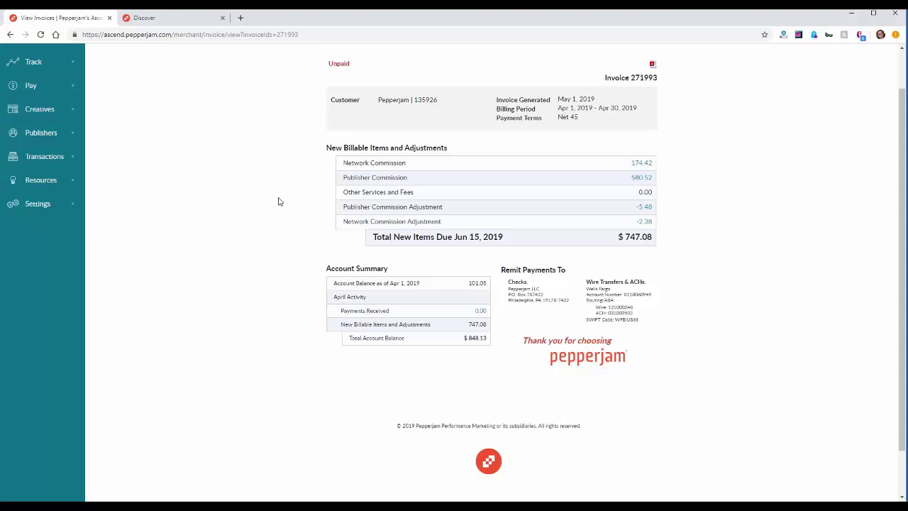
{"action": "scroll", "coordinate": [281, 200], "scroll_direction": "up", "scroll_amount": 1}
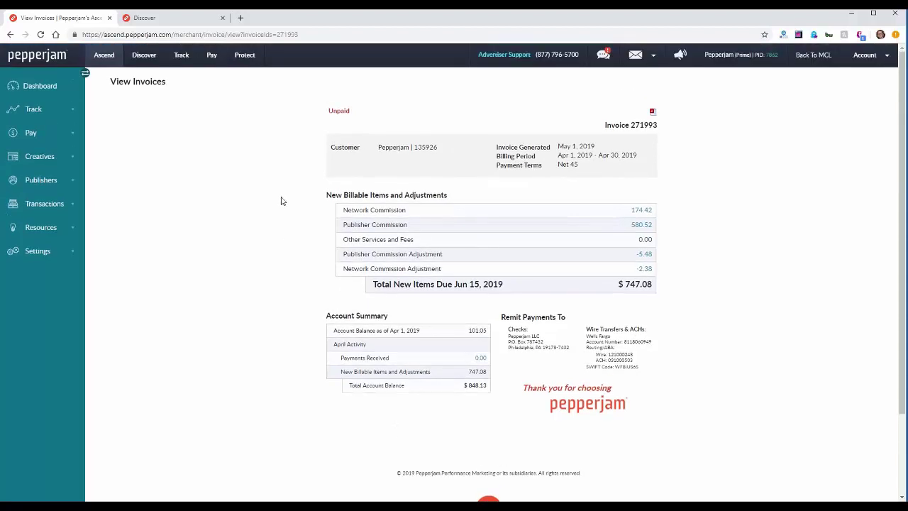
Step: Generate the account's Billing Summary Report for Previous Month and look through its daily entries
{"action": "left_click", "coordinate": [866, 60]}
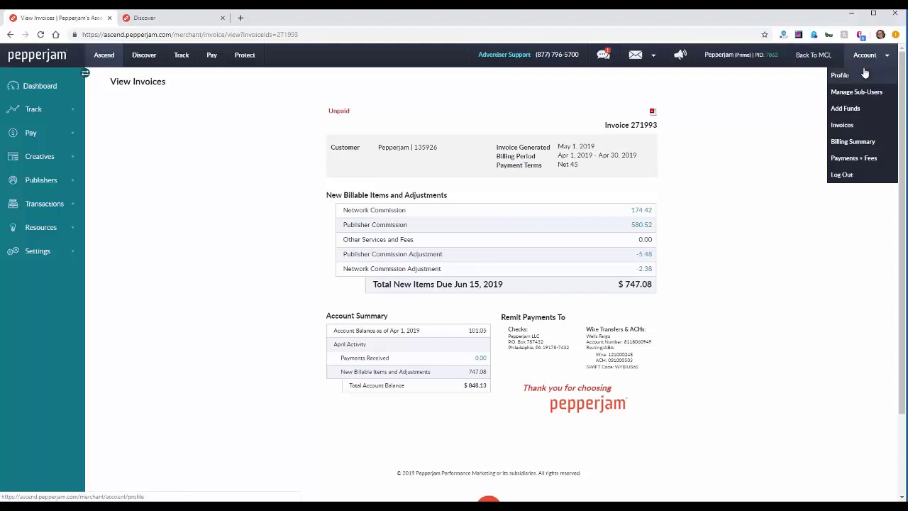
{"action": "left_click", "coordinate": [857, 145]}
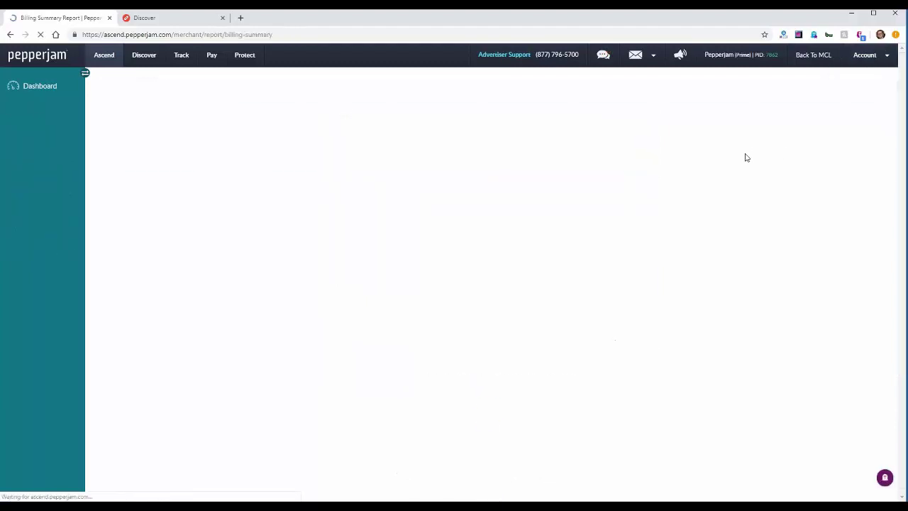
{"action": "left_click", "coordinate": [337, 147]}
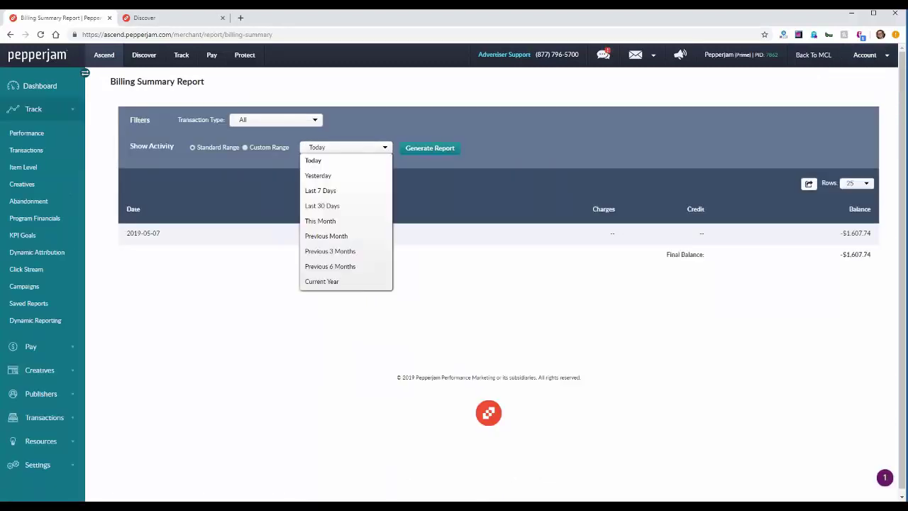
{"action": "left_click", "coordinate": [368, 238]}
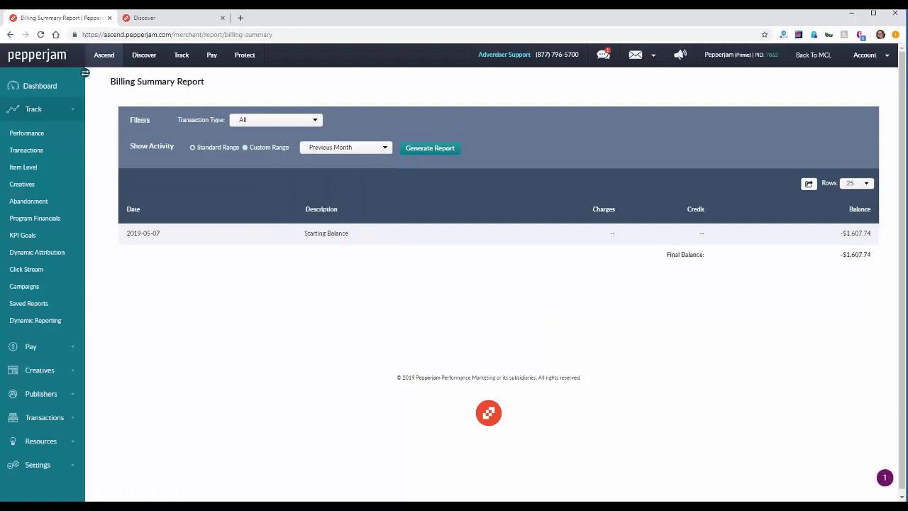
{"action": "left_click", "coordinate": [421, 149]}
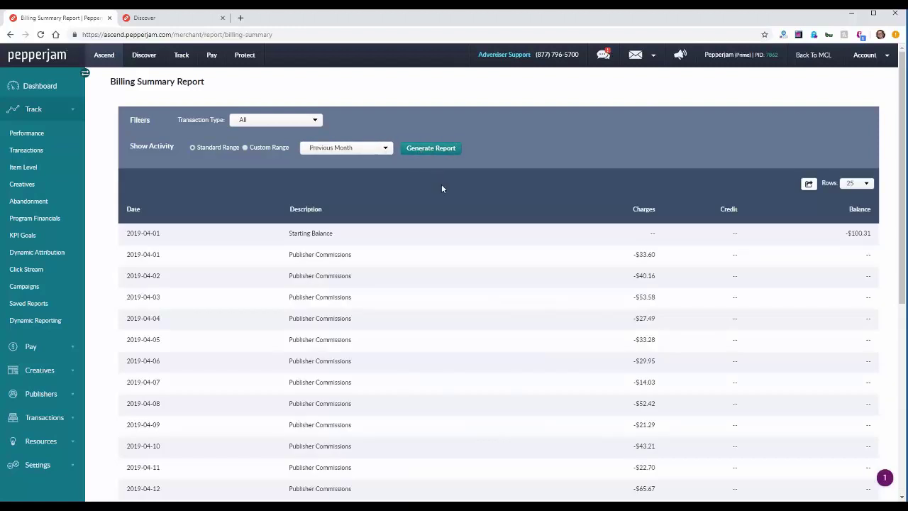
{"action": "scroll", "coordinate": [442, 189], "scroll_direction": "down", "scroll_amount": 1}
{"action": "scroll", "coordinate": [441, 187], "scroll_direction": "down", "scroll_amount": 1}
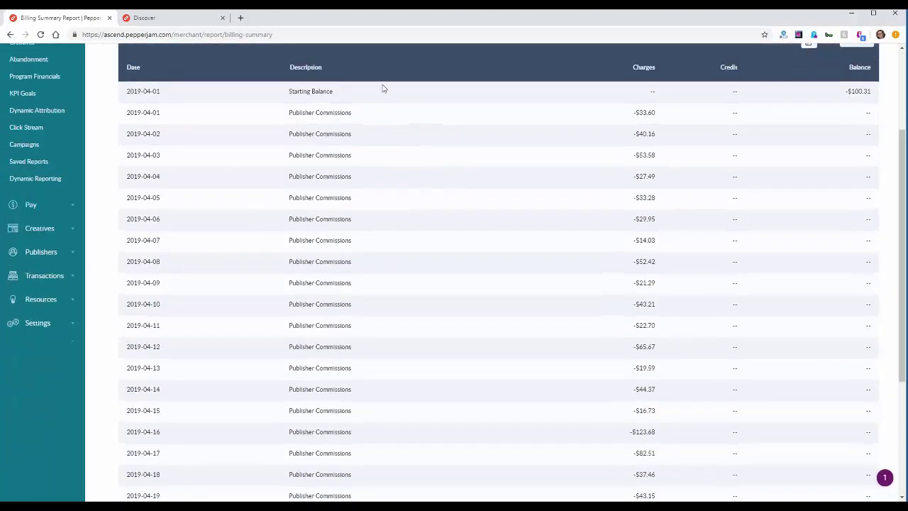
{"action": "scroll", "coordinate": [372, 106], "scroll_direction": "down", "scroll_amount": 2}
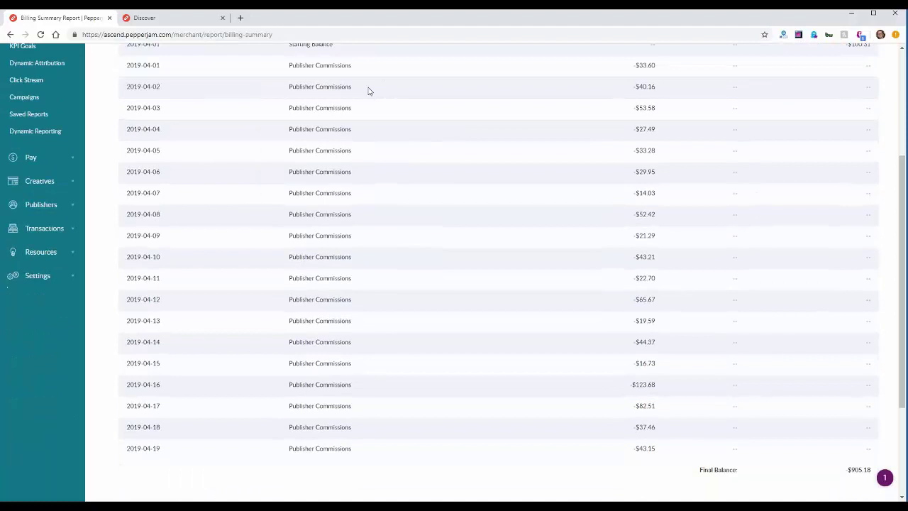
{"action": "scroll", "coordinate": [348, 191], "scroll_direction": "up", "scroll_amount": 1}
{"action": "scroll", "coordinate": [325, 142], "scroll_direction": "up", "scroll_amount": 1}
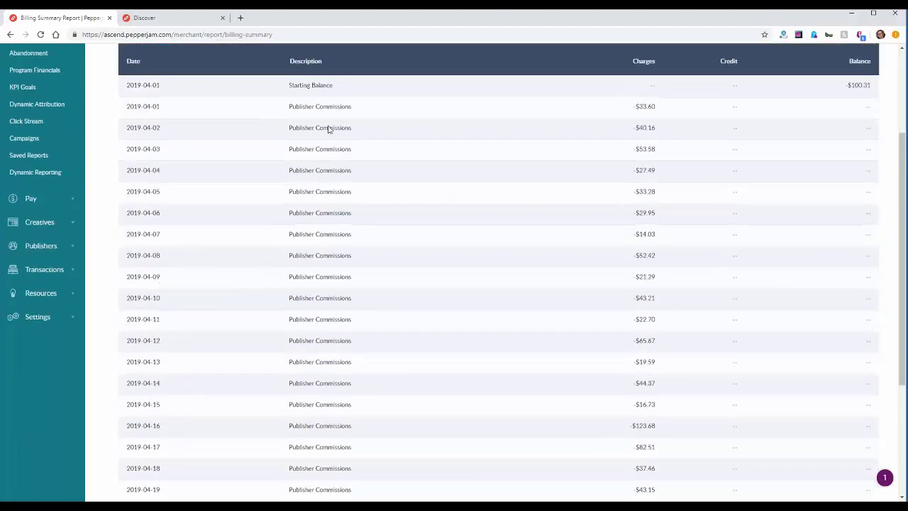
{"action": "scroll", "coordinate": [338, 130], "scroll_direction": "up", "scroll_amount": 3}
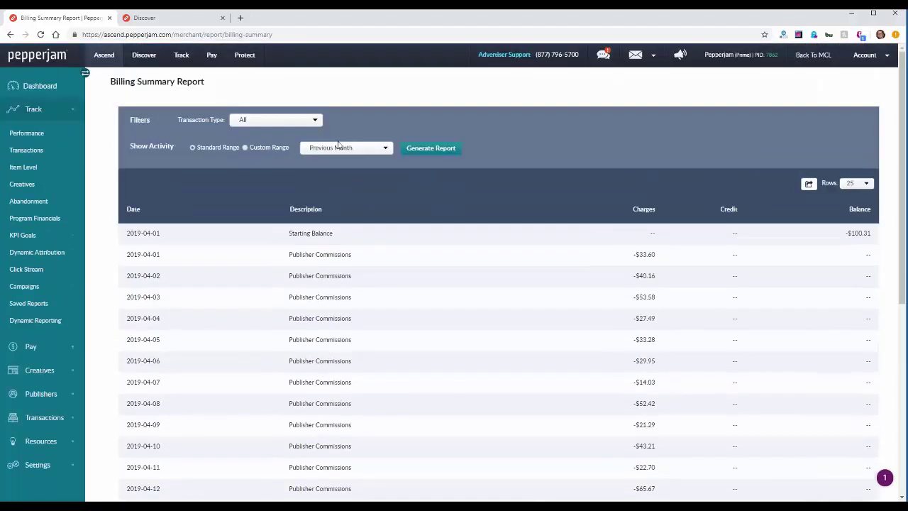
Step: Check the standard date range choices, switch the billing report's activity to Custom Range and look over the entries
{"action": "left_click", "coordinate": [341, 154]}
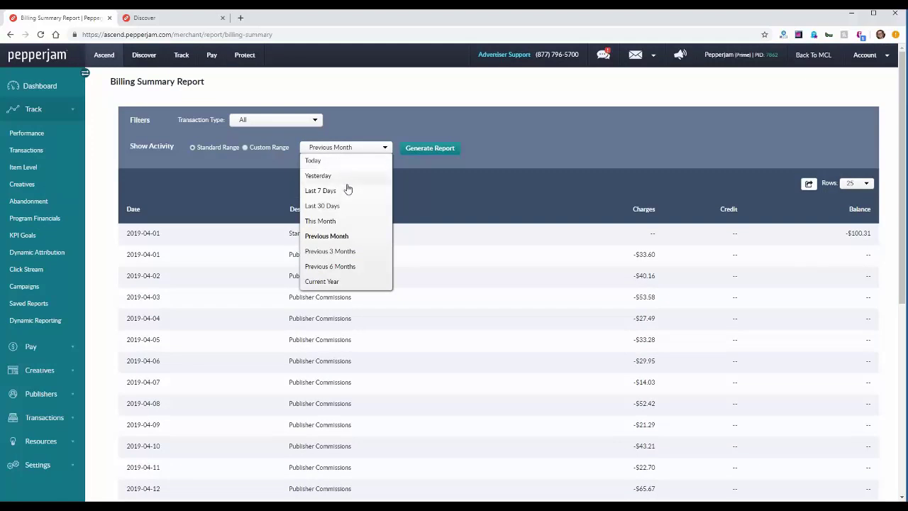
{"action": "left_click", "coordinate": [276, 147]}
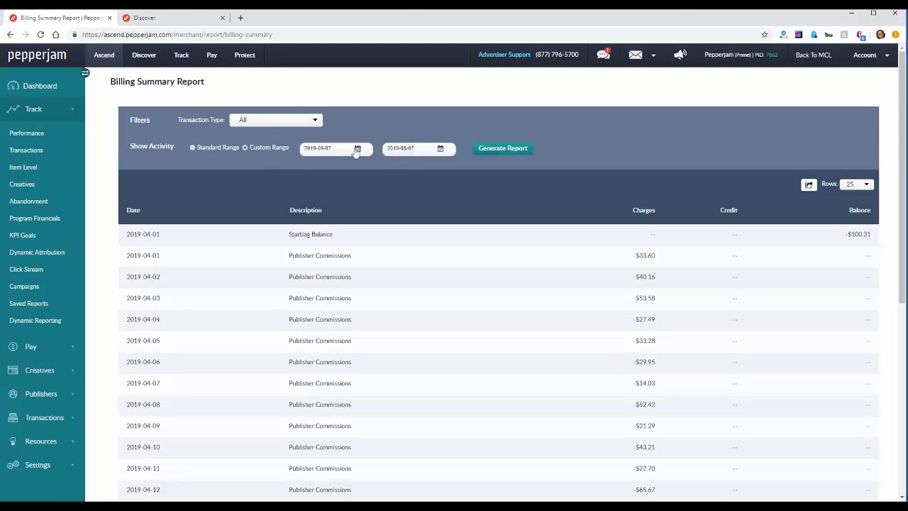
{"action": "scroll", "coordinate": [527, 220], "scroll_direction": "down", "scroll_amount": 2}
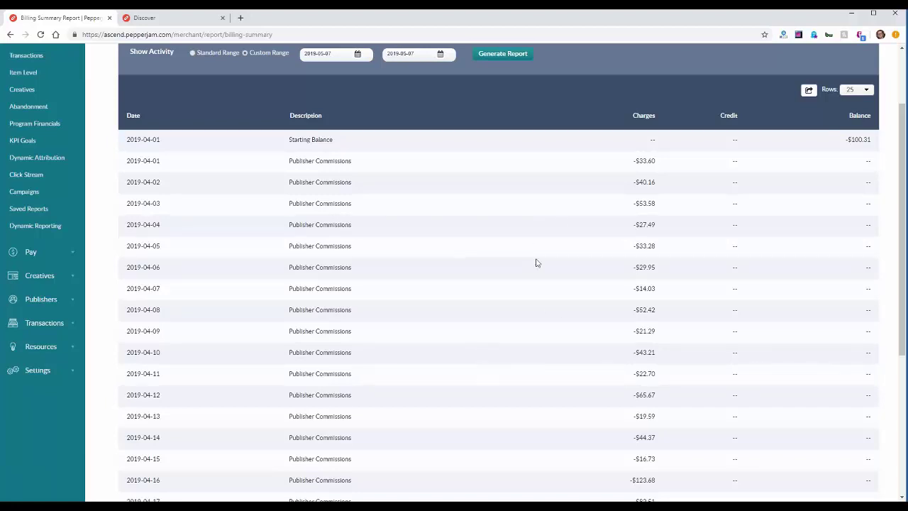
{"action": "scroll", "coordinate": [558, 268], "scroll_direction": "down", "scroll_amount": 2}
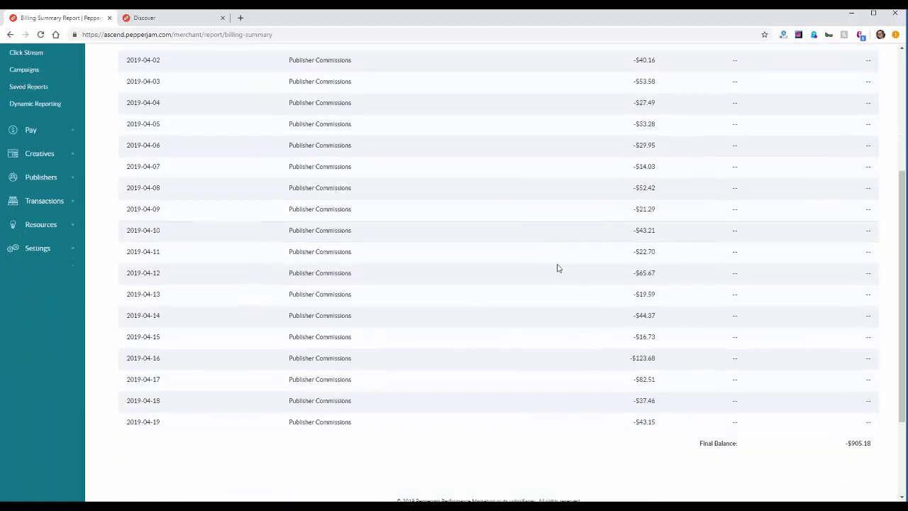
{"action": "scroll", "coordinate": [558, 268], "scroll_direction": "up", "scroll_amount": 2}
{"action": "scroll", "coordinate": [558, 268], "scroll_direction": "up", "scroll_amount": 1}
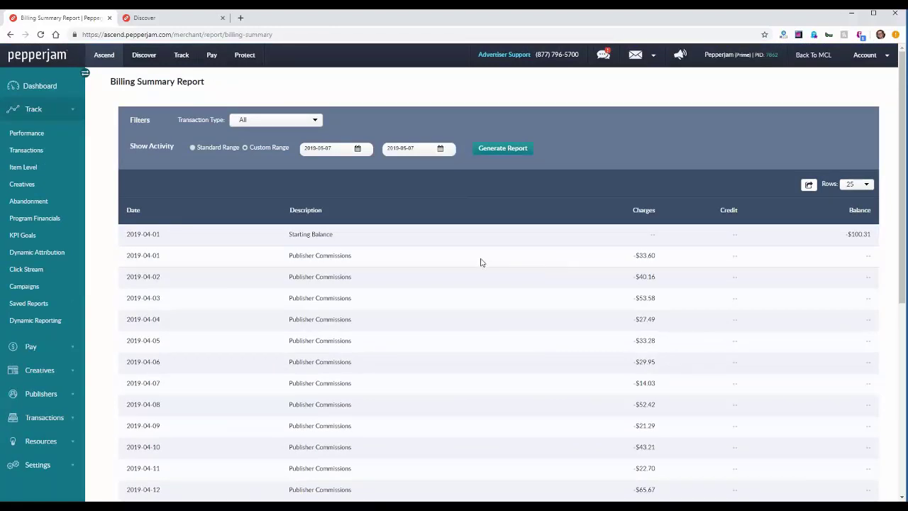
Step: Open the Performance report from the Track reports
{"action": "left_click", "coordinate": [47, 112]}
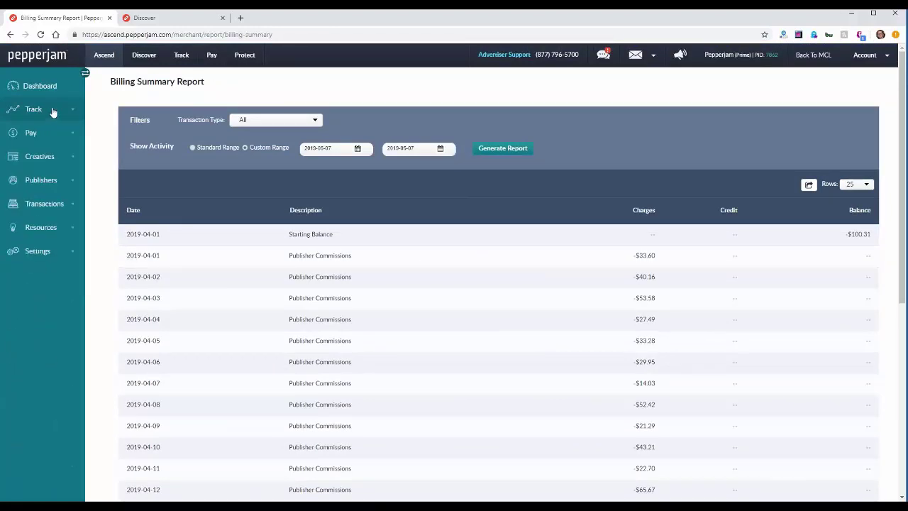
{"action": "left_click", "coordinate": [52, 112]}
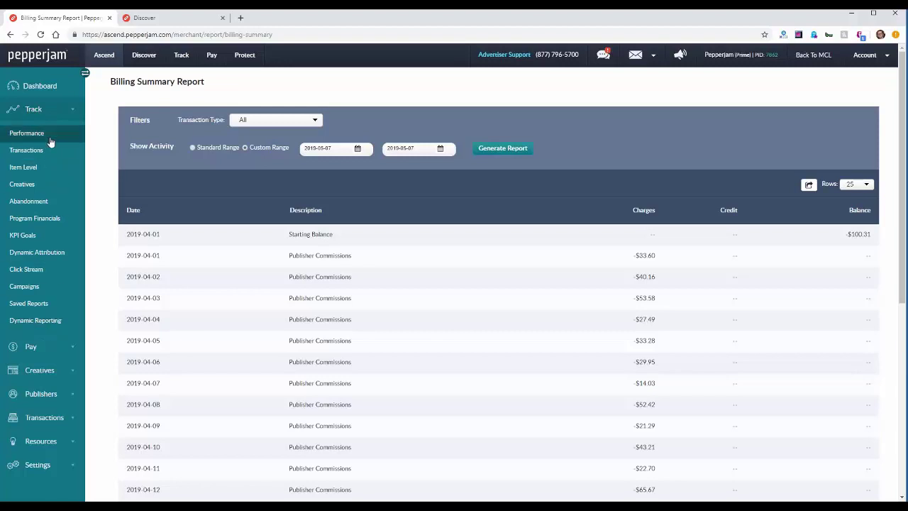
{"action": "left_click", "coordinate": [51, 138]}
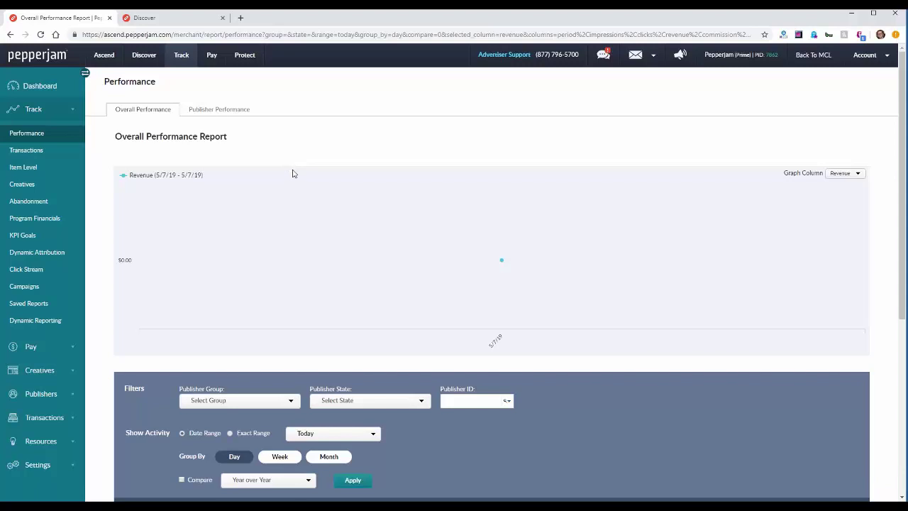
Step: Check the Overall Performance Report's date range choices, switch its activity to Exact Range and view the start and end date calendars
{"action": "scroll", "coordinate": [312, 186], "scroll_direction": "down", "scroll_amount": 1}
{"action": "scroll", "coordinate": [322, 182], "scroll_direction": "down", "scroll_amount": 1}
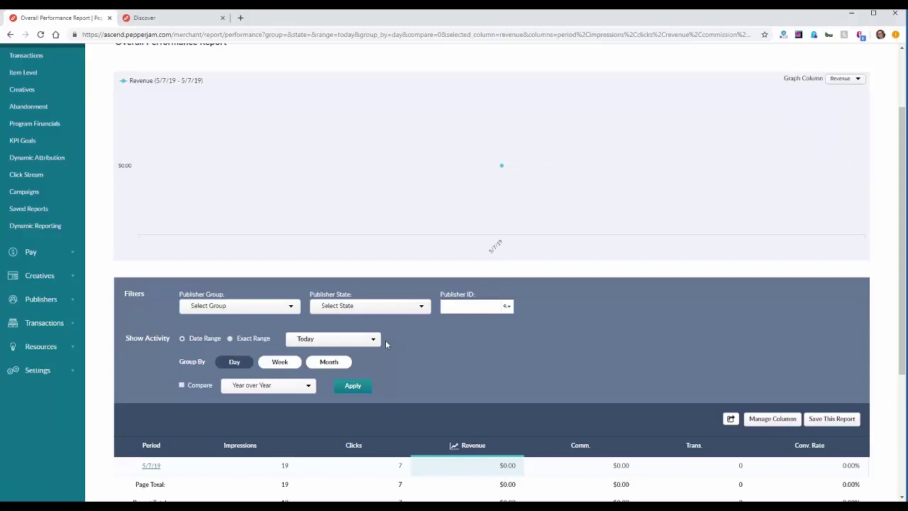
{"action": "left_click", "coordinate": [373, 338]}
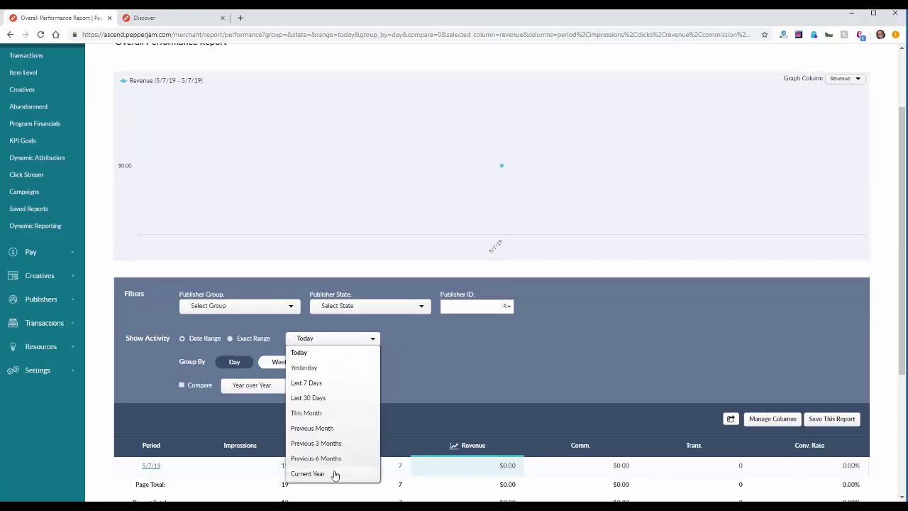
{"action": "left_click", "coordinate": [247, 342]}
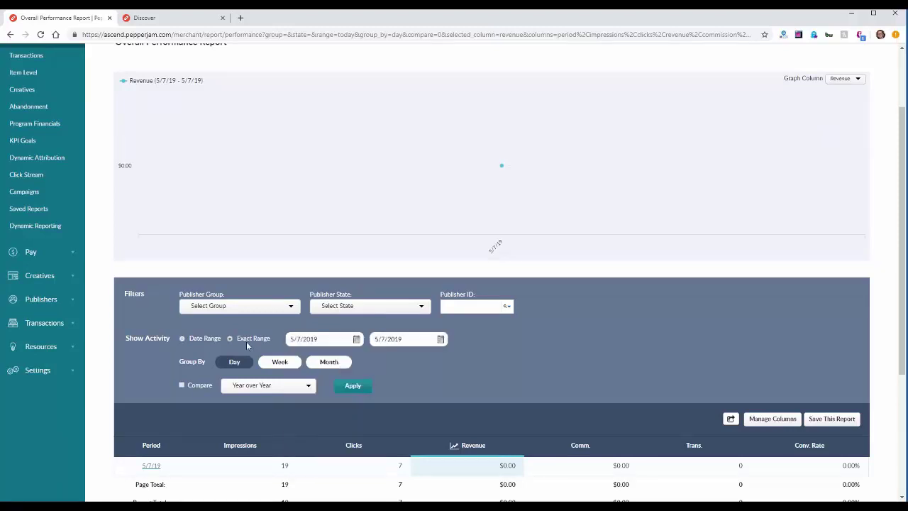
{"action": "left_click", "coordinate": [357, 339]}
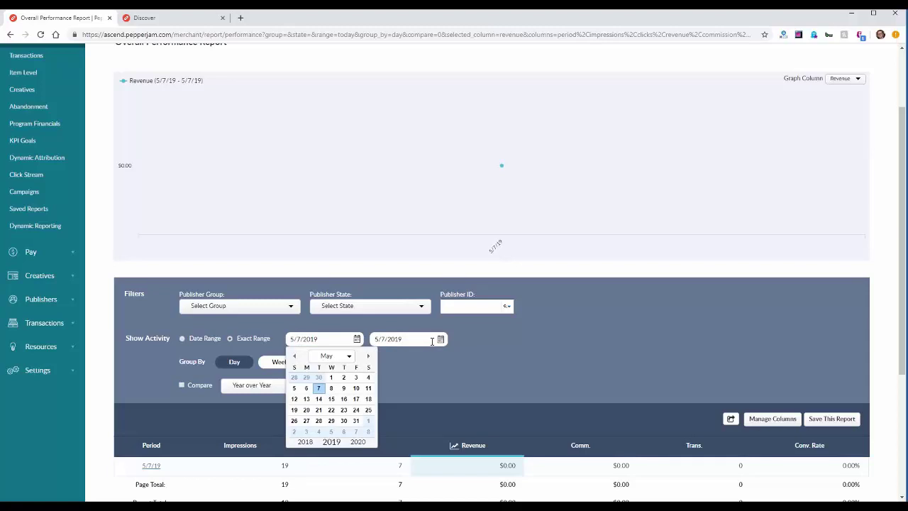
{"action": "left_click", "coordinate": [441, 339]}
{"action": "left_click", "coordinate": [510, 338]}
Step: Check the Compare choices of the Overall Performance Report and look over its grouping options, publisher filters and results table
{"action": "scroll", "coordinate": [509, 340], "scroll_direction": "down", "scroll_amount": 2}
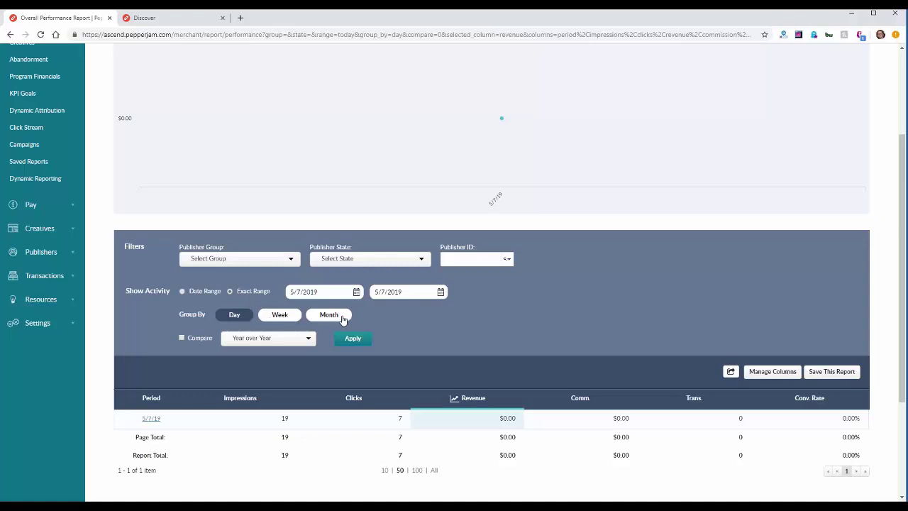
{"action": "left_click", "coordinate": [241, 340]}
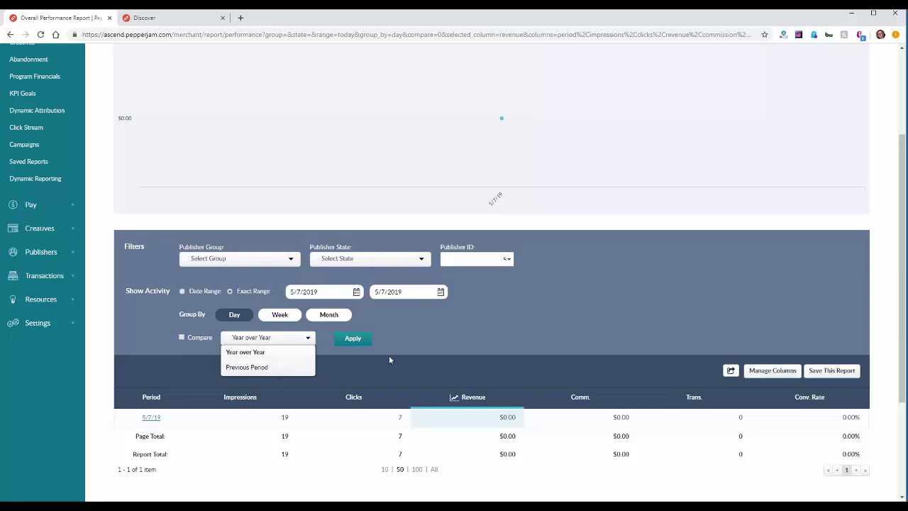
{"action": "left_click", "coordinate": [475, 334]}
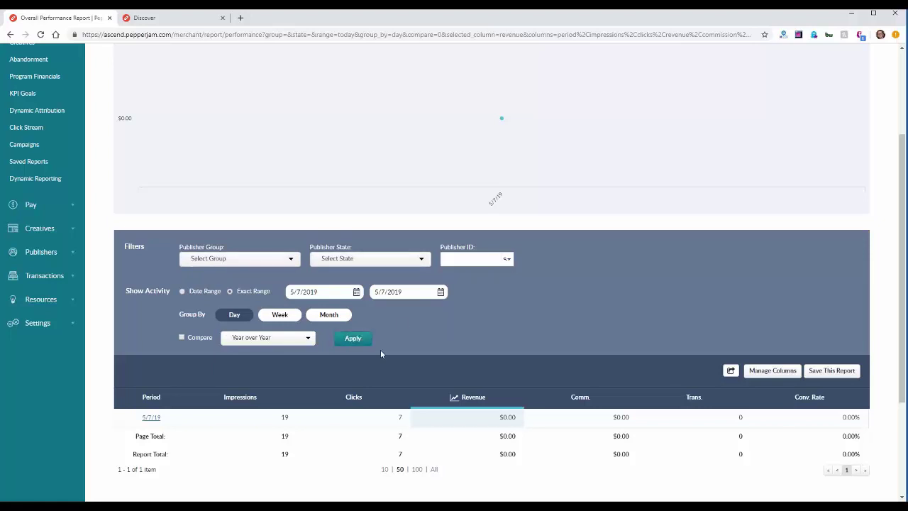
{"action": "scroll", "coordinate": [376, 330], "scroll_direction": "up", "scroll_amount": 2}
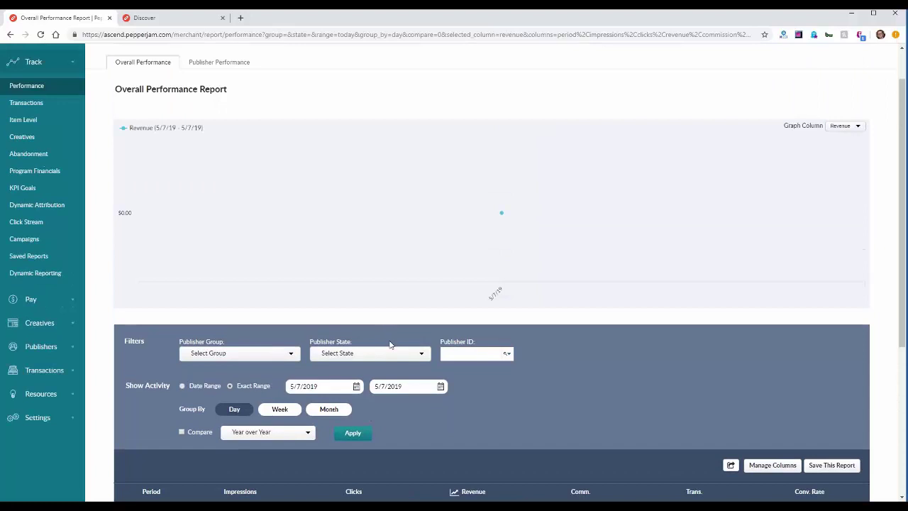
{"action": "scroll", "coordinate": [390, 344], "scroll_direction": "down", "scroll_amount": 4}
{"action": "scroll", "coordinate": [531, 337], "scroll_direction": "up", "scroll_amount": 2}
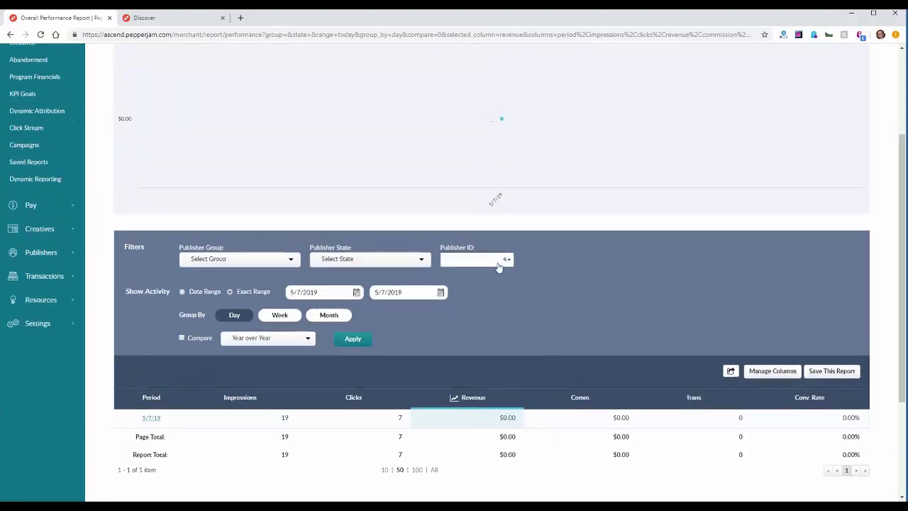
{"action": "scroll", "coordinate": [499, 266], "scroll_direction": "up", "scroll_amount": 2}
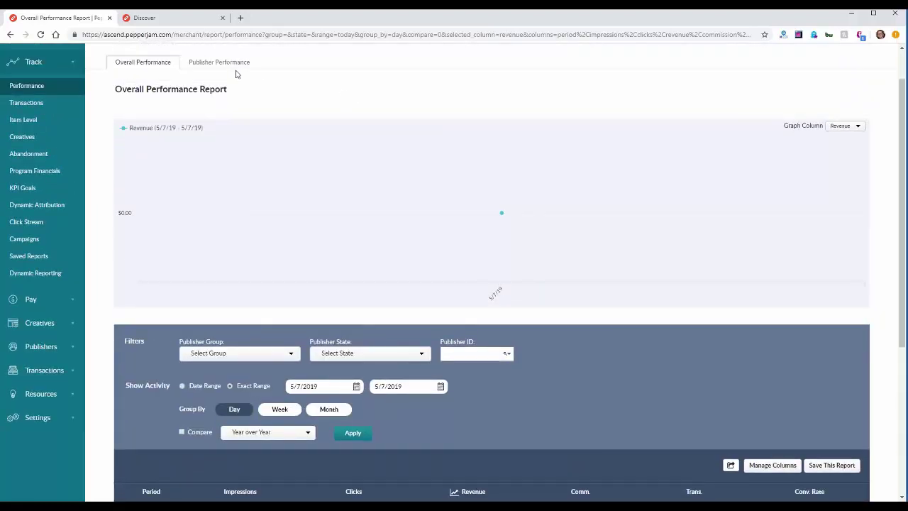
Step: Generate the Publisher Performance Report for Previous Month and look over its publisher entries
{"action": "left_click", "coordinate": [227, 62]}
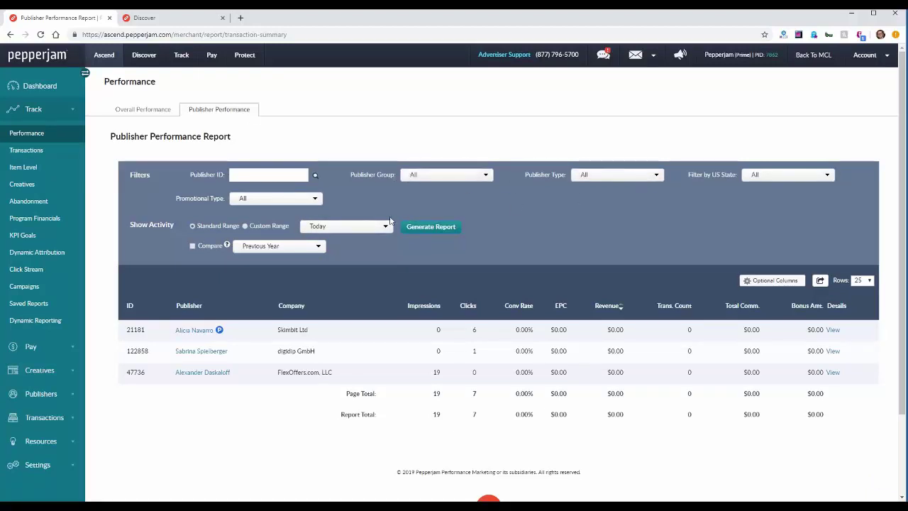
{"action": "left_click", "coordinate": [344, 228]}
{"action": "left_click", "coordinate": [346, 316]}
{"action": "left_click", "coordinate": [452, 227]}
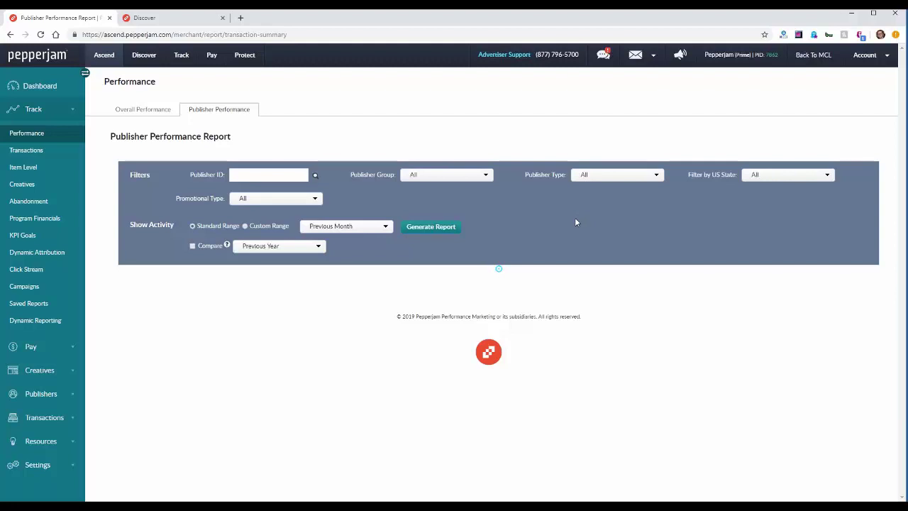
{"action": "scroll", "coordinate": [566, 219], "scroll_direction": "down", "scroll_amount": 2}
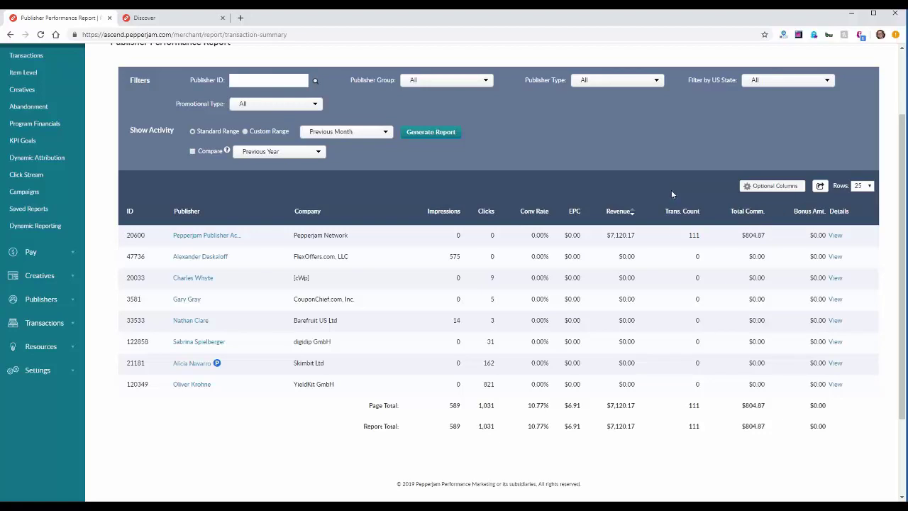
Step: Open the Transactions reports from Track and generate the Transaction History Summary Report for Previous Month
{"action": "scroll", "coordinate": [585, 234], "scroll_direction": "up", "scroll_amount": 2}
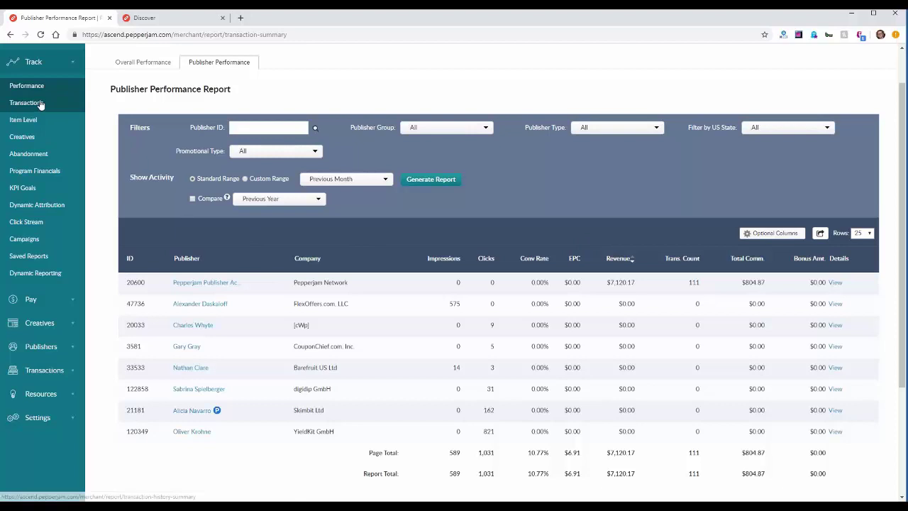
{"action": "scroll", "coordinate": [43, 106], "scroll_direction": "up", "scroll_amount": 2}
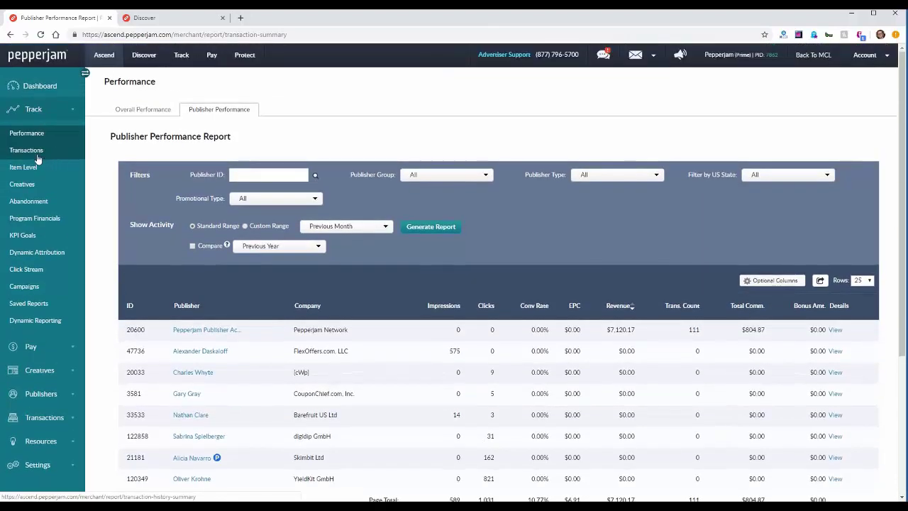
{"action": "left_click", "coordinate": [38, 157]}
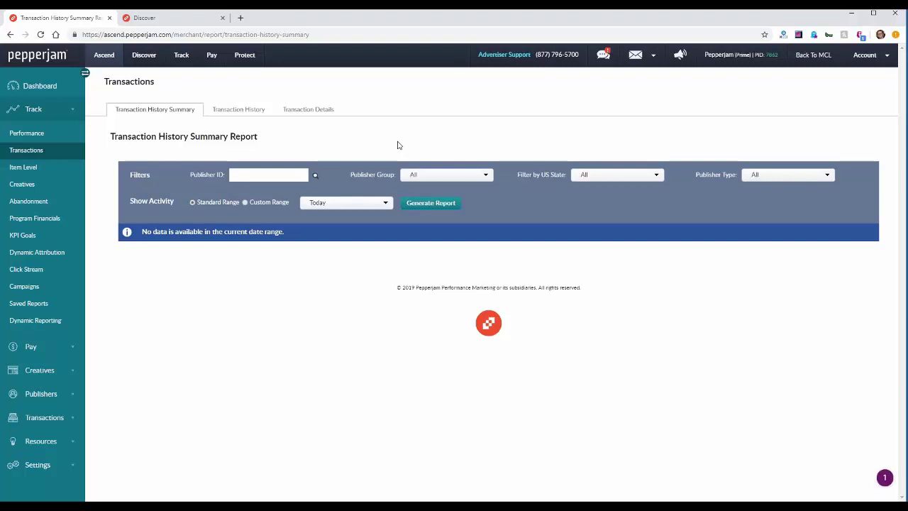
{"action": "left_click", "coordinate": [360, 202]}
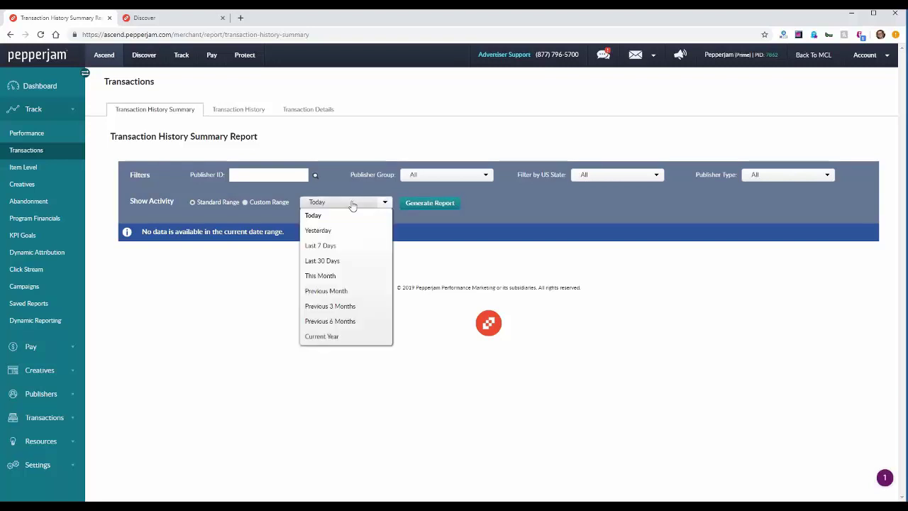
{"action": "left_click", "coordinate": [364, 291]}
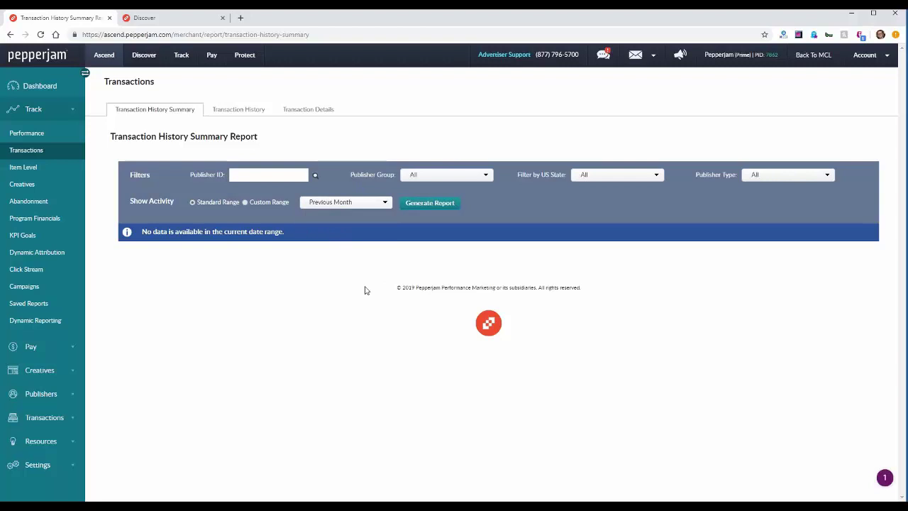
{"action": "left_click", "coordinate": [419, 207]}
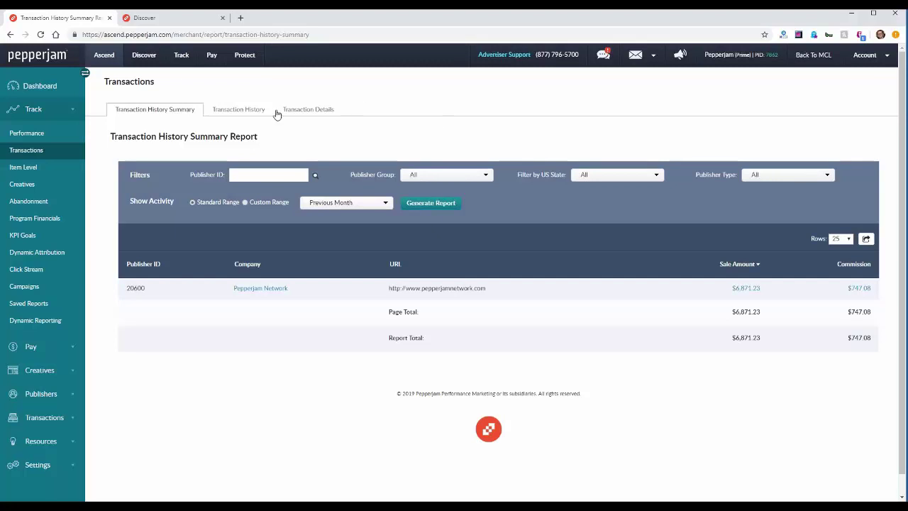
Step: Generate the Transaction History Report for Previous Month
{"action": "left_click", "coordinate": [241, 117]}
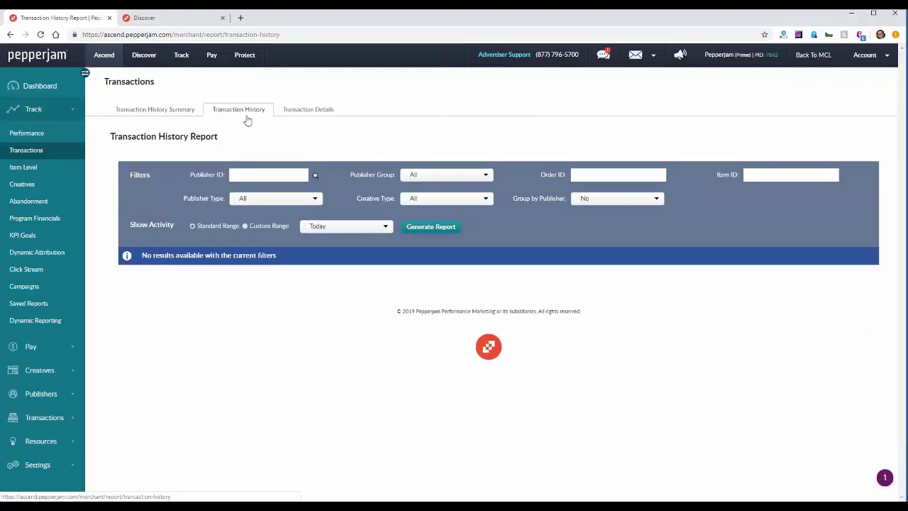
{"action": "left_click", "coordinate": [339, 226]}
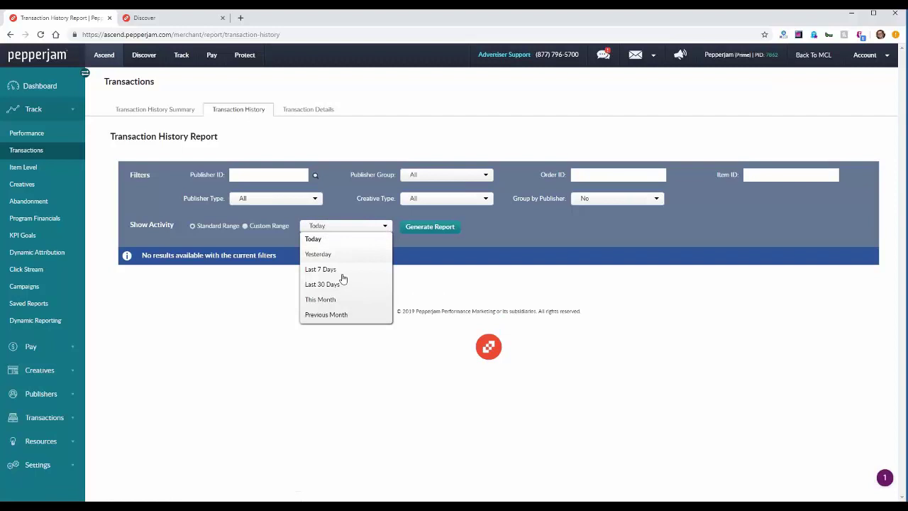
{"action": "left_click", "coordinate": [346, 316]}
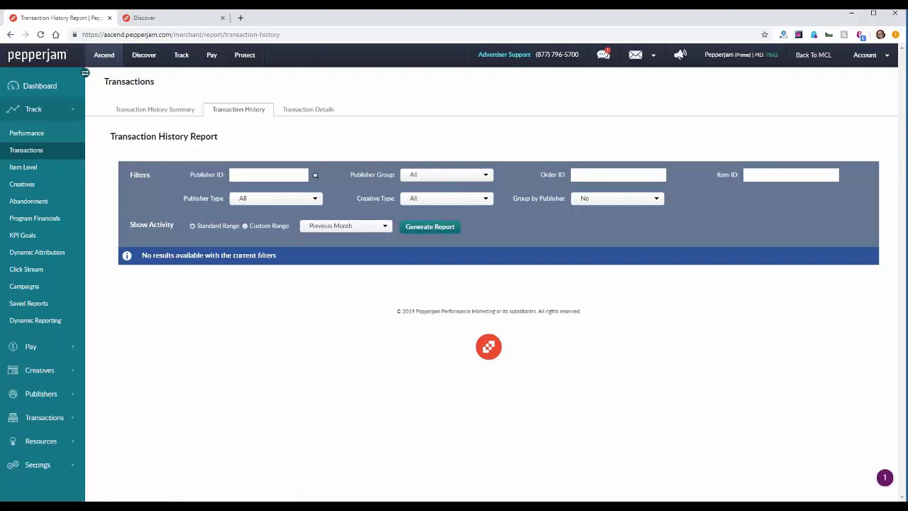
{"action": "left_click", "coordinate": [430, 226]}
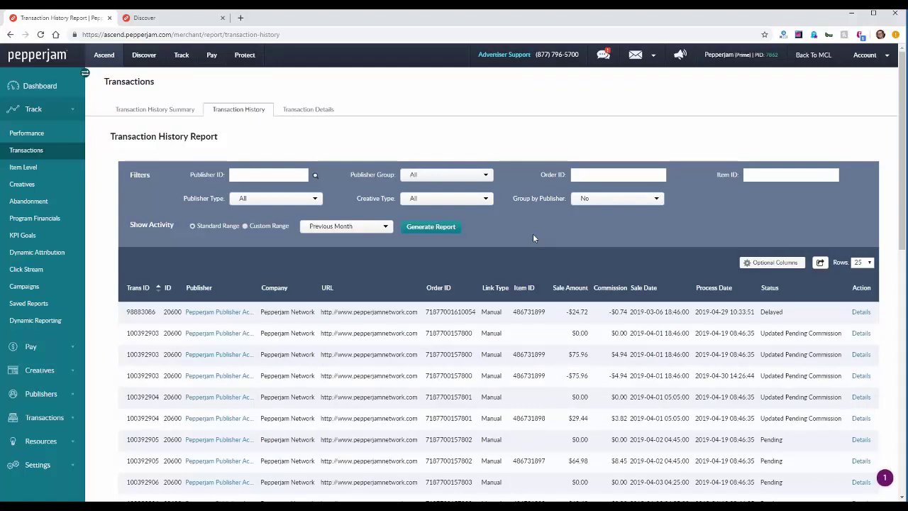
Step: Examine the rows sharing one order in the transaction history, highlighting the order ID and the matching item IDs
{"action": "scroll", "coordinate": [517, 228], "scroll_direction": "down", "scroll_amount": 2}
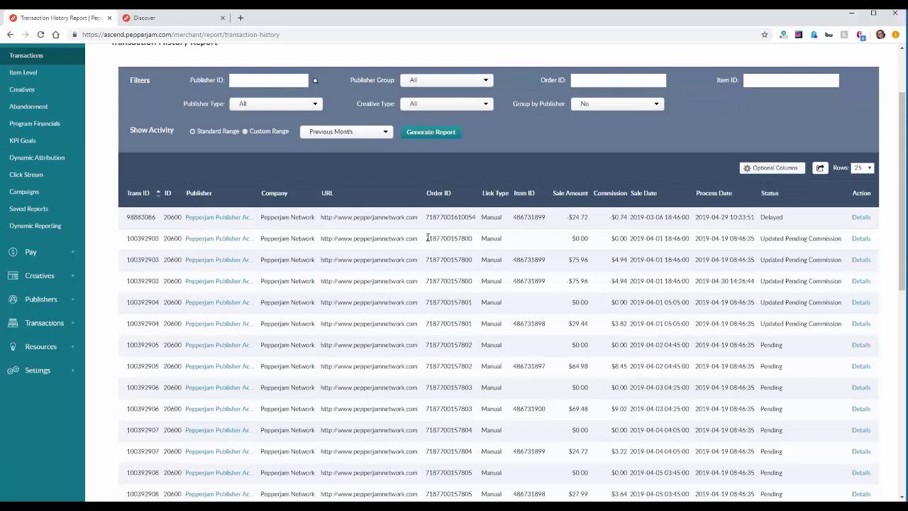
{"action": "left_click_drag", "start_coordinate": [426, 281], "coordinate": [471, 282]}
{"action": "left_click", "coordinate": [465, 281]}
{"action": "left_click_drag", "start_coordinate": [477, 283], "coordinate": [427, 283]}
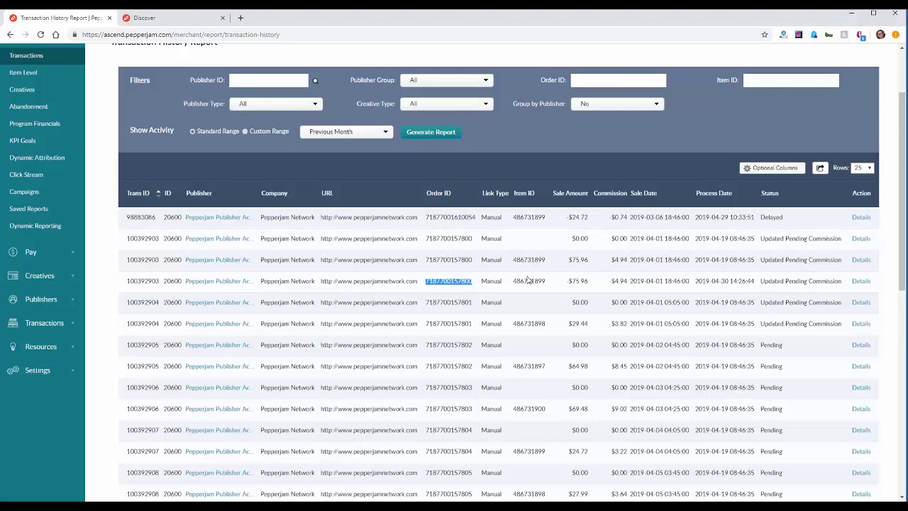
{"action": "left_click_drag", "start_coordinate": [513, 282], "coordinate": [538, 281]}
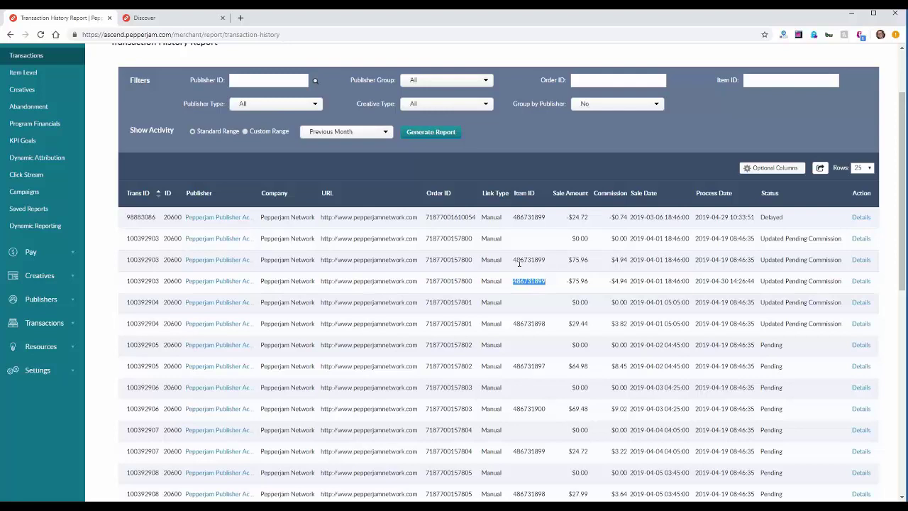
{"action": "left_click_drag", "start_coordinate": [513, 260], "coordinate": [553, 265]}
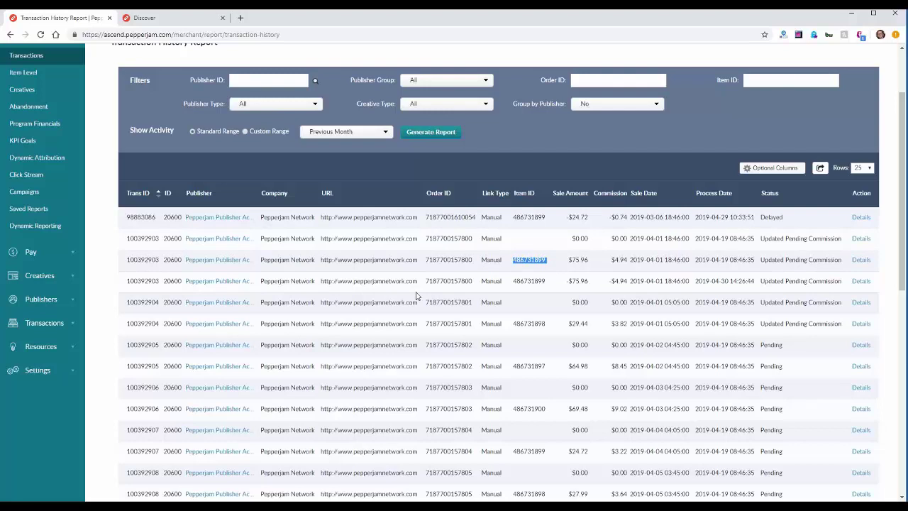
Step: Examine the same order's first row, highlighting its sale date, status, commission and sale amount
{"action": "scroll", "coordinate": [417, 296], "scroll_direction": "up", "scroll_amount": 1}
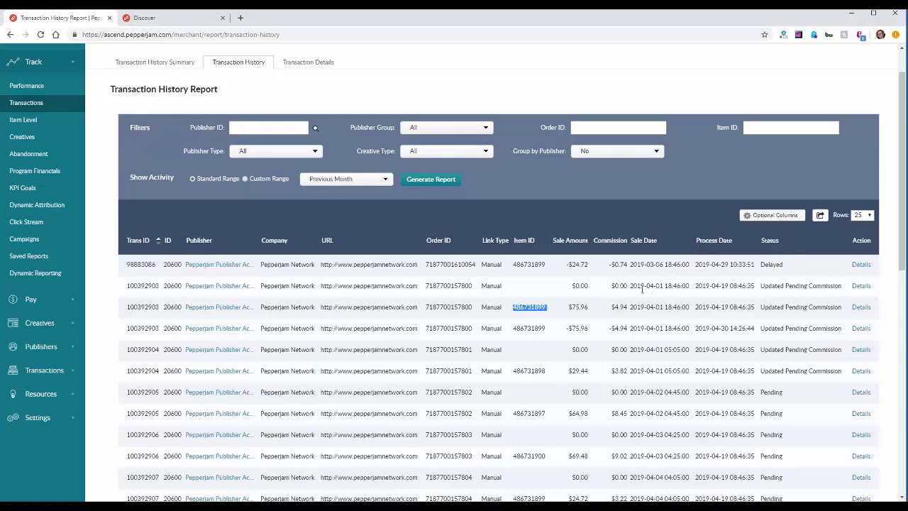
{"action": "left_click_drag", "start_coordinate": [644, 285], "coordinate": [673, 286]}
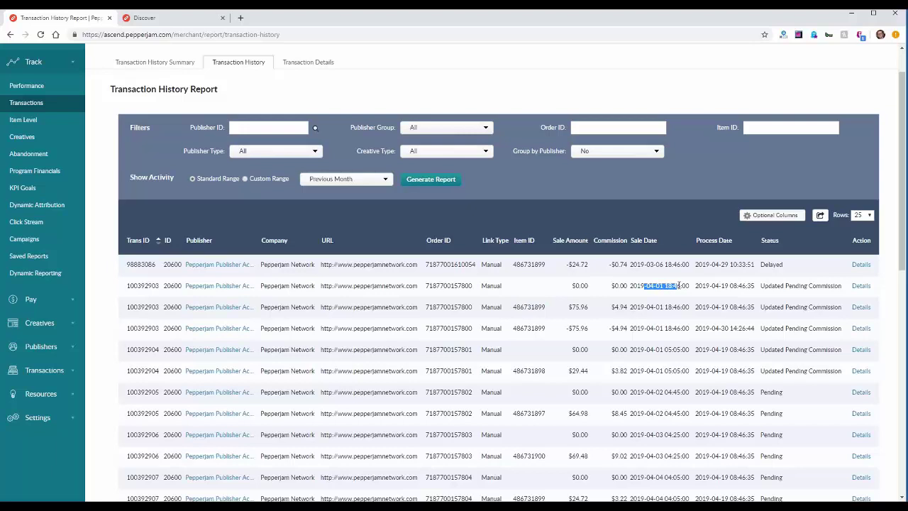
{"action": "left_click", "coordinate": [724, 298]}
{"action": "left_click_drag", "start_coordinate": [761, 285], "coordinate": [845, 286]}
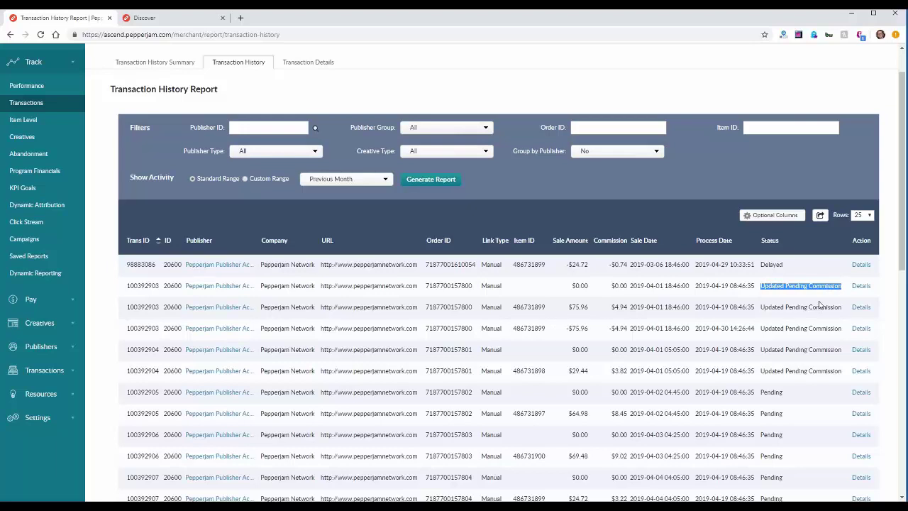
{"action": "left_click", "coordinate": [811, 268]}
{"action": "left_click_drag", "start_coordinate": [616, 285], "coordinate": [572, 284]}
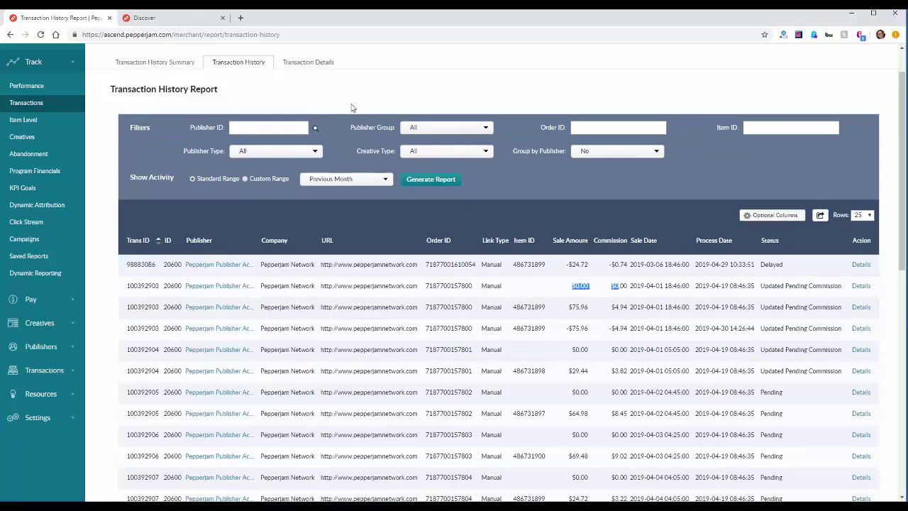
Step: Generate the Transaction Details Report for Previous Month and look over its entries
{"action": "left_click", "coordinate": [318, 63]}
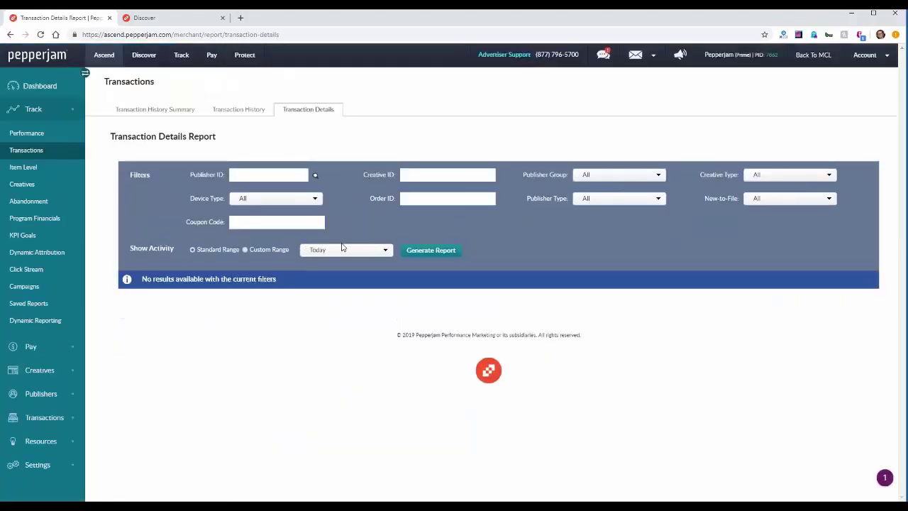
{"action": "left_click", "coordinate": [342, 248]}
{"action": "left_click", "coordinate": [341, 337]}
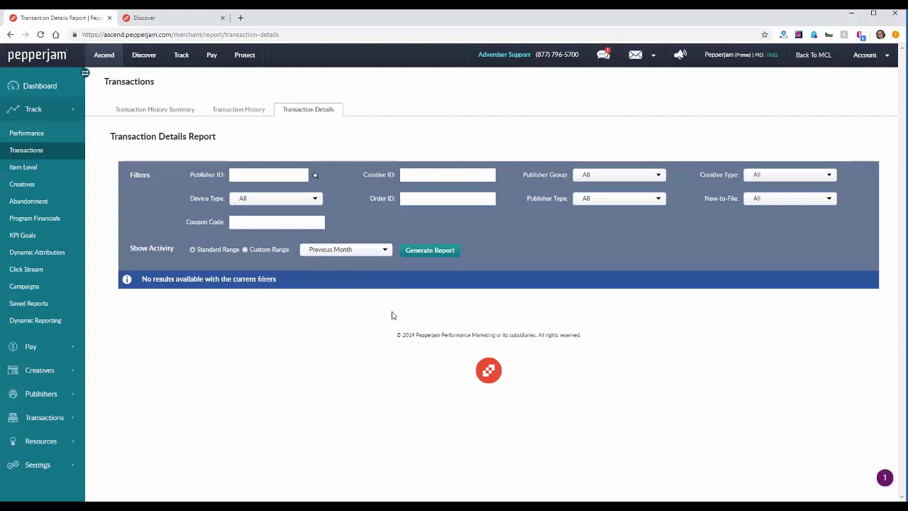
{"action": "left_click", "coordinate": [428, 250]}
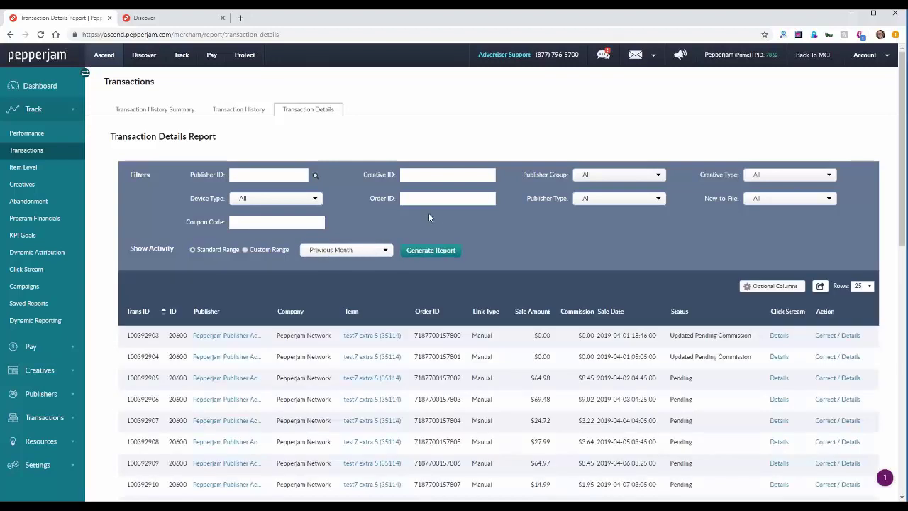
{"action": "scroll", "coordinate": [475, 210], "scroll_direction": "down", "scroll_amount": 1}
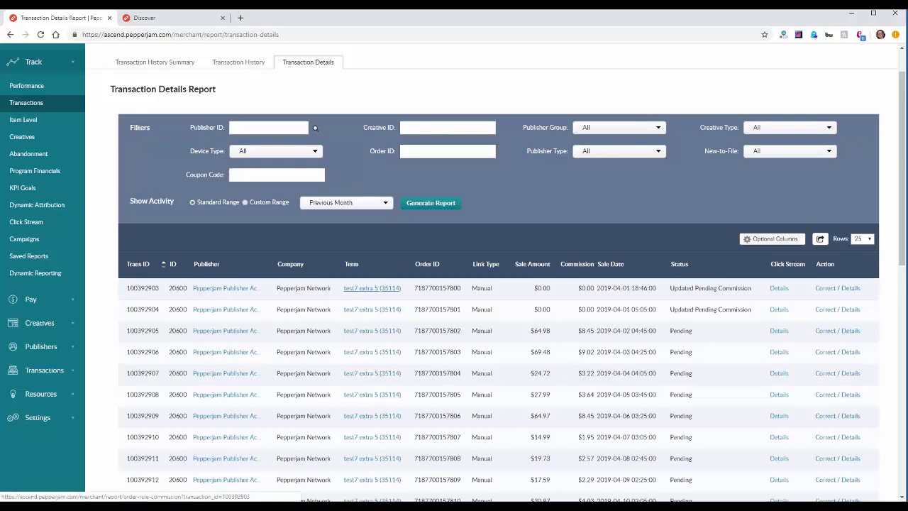
Step: View the Order Commission Rule Report for the first transaction's term, and return to the Transaction Details Report
{"action": "left_click", "coordinate": [370, 288]}
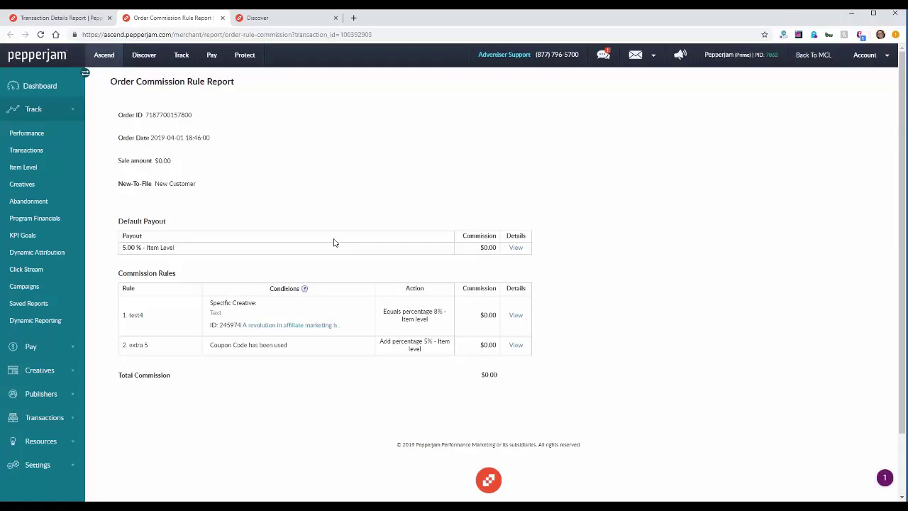
{"action": "left_click", "coordinate": [41, 19]}
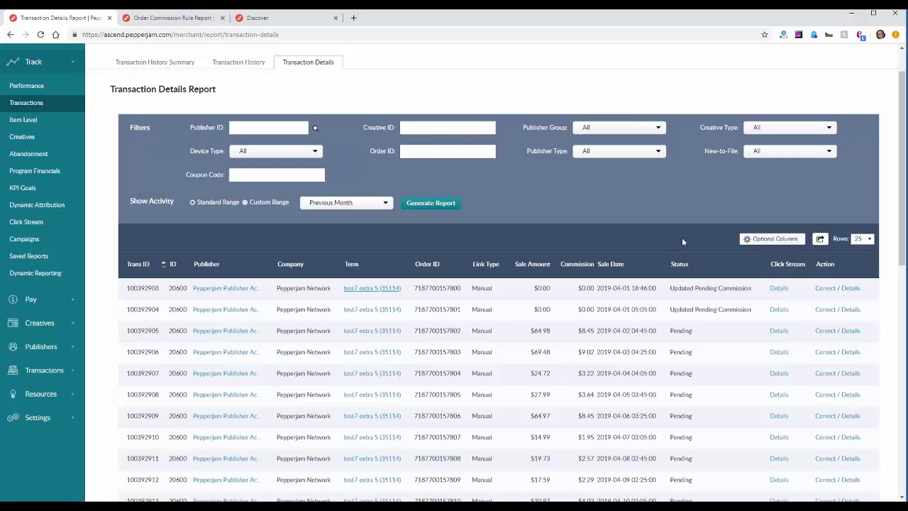
Step: Open the first transaction's correction form, review its item's edit fields and reason options, save it without changes and close it
{"action": "left_click", "coordinate": [826, 290]}
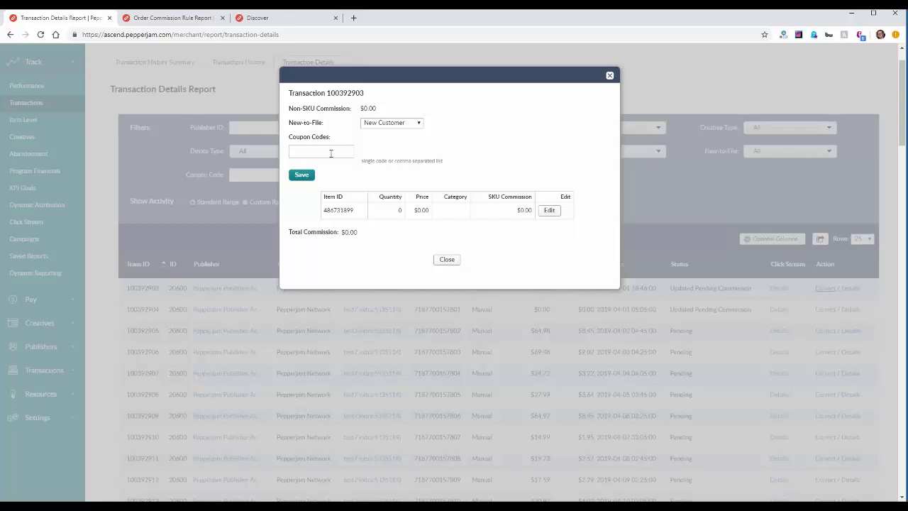
{"action": "left_click", "coordinate": [551, 211]}
{"action": "scroll", "coordinate": [544, 222], "scroll_direction": "down", "scroll_amount": 1}
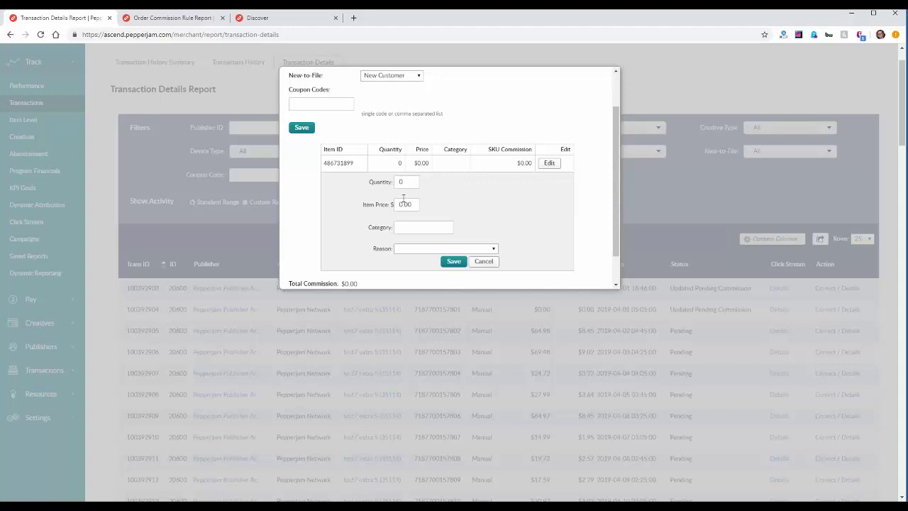
{"action": "scroll", "coordinate": [437, 204], "scroll_direction": "down", "scroll_amount": 1}
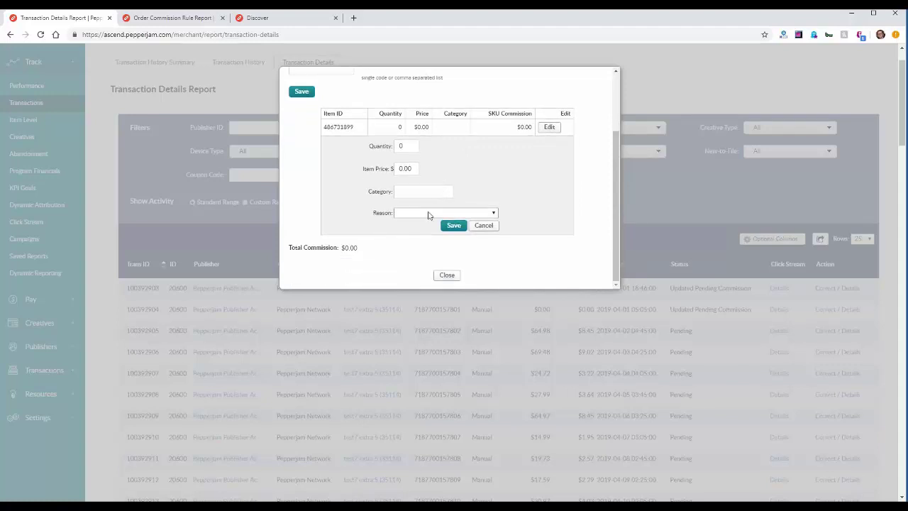
{"action": "left_click", "coordinate": [430, 216]}
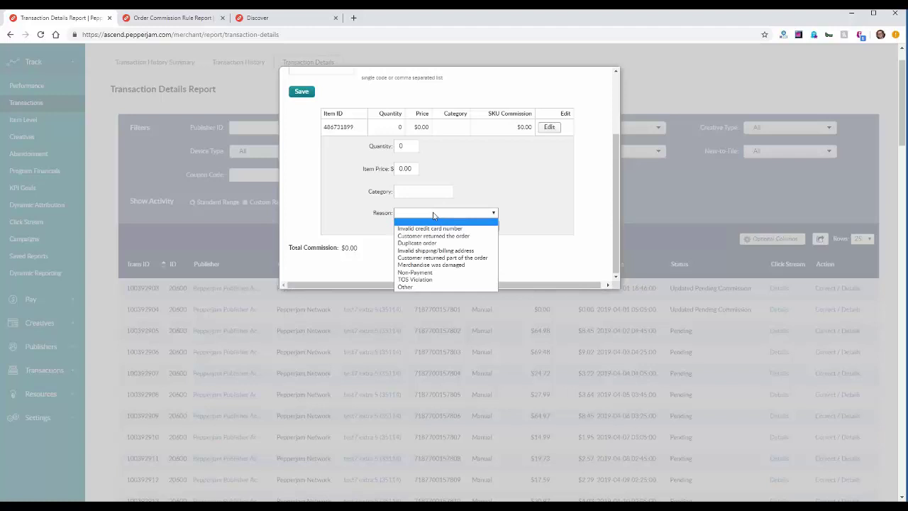
{"action": "left_click", "coordinate": [499, 193]}
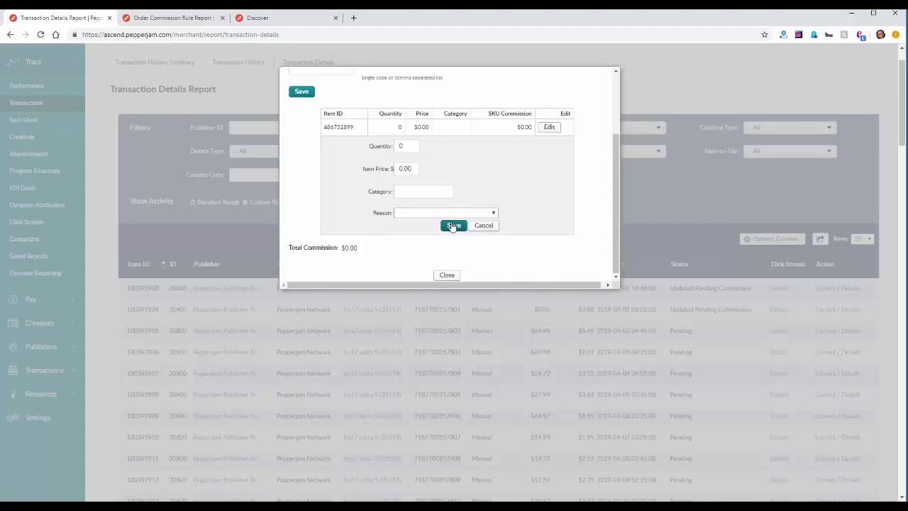
{"action": "left_click", "coordinate": [453, 226]}
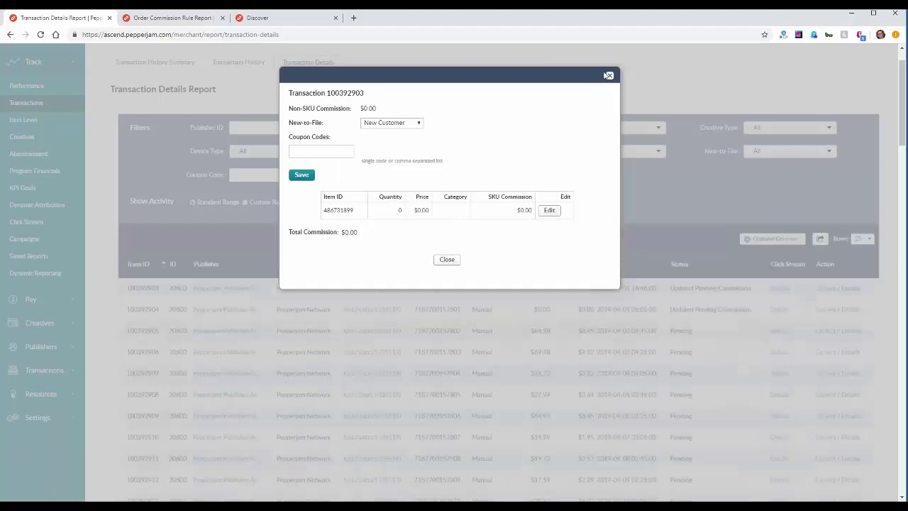
{"action": "left_click", "coordinate": [608, 75]}
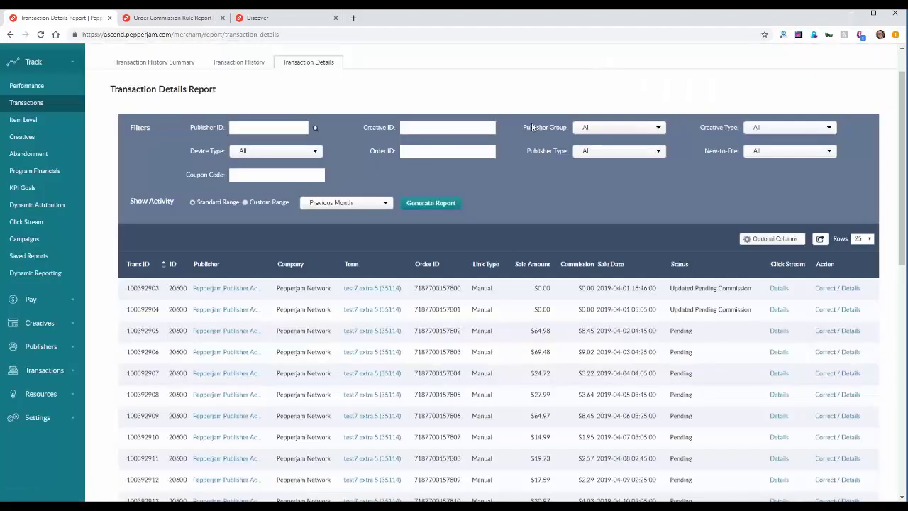
Step: Generate the item-level Itemized Transaction Summary Report for Previous Month
{"action": "scroll", "coordinate": [145, 174], "scroll_direction": "up", "scroll_amount": 2}
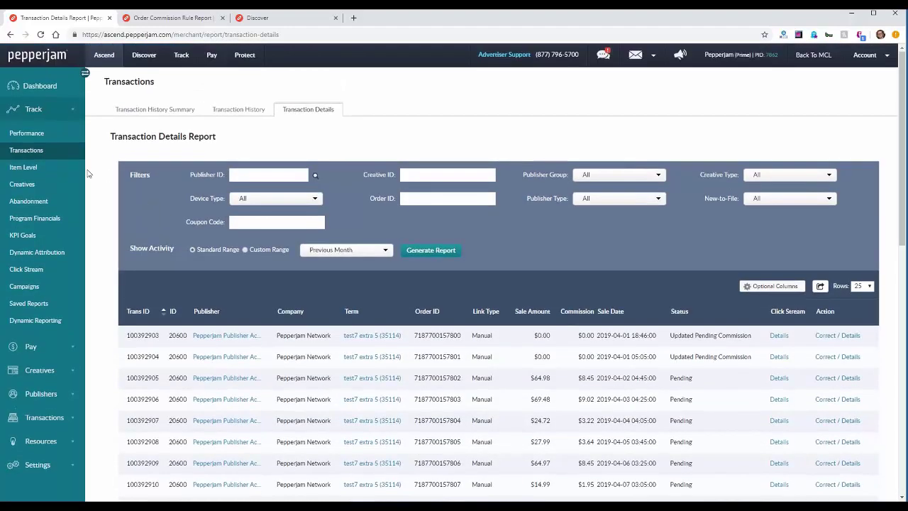
{"action": "left_click", "coordinate": [62, 172]}
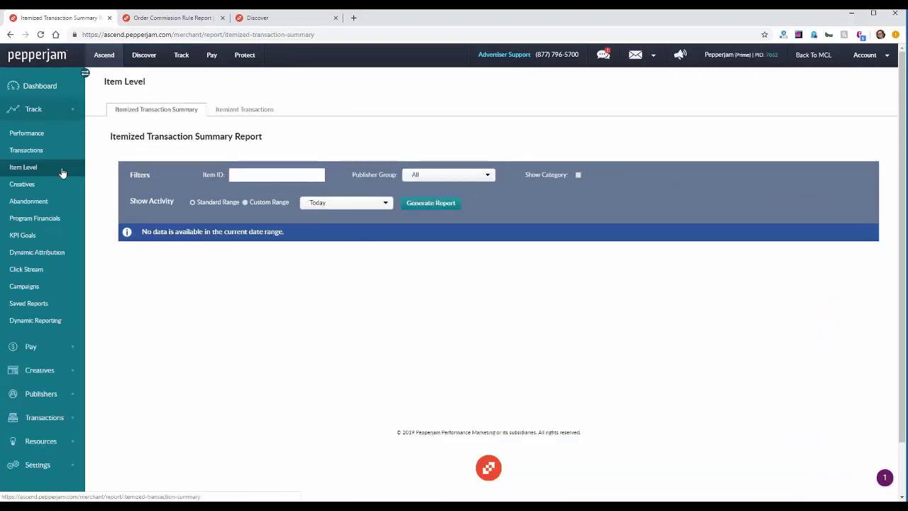
{"action": "left_click", "coordinate": [346, 202]}
{"action": "left_click", "coordinate": [346, 288]}
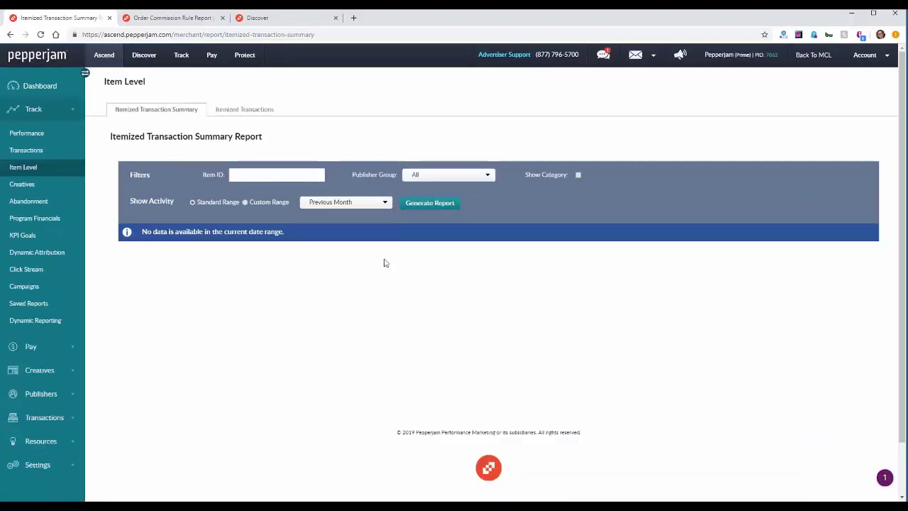
{"action": "left_click", "coordinate": [425, 204]}
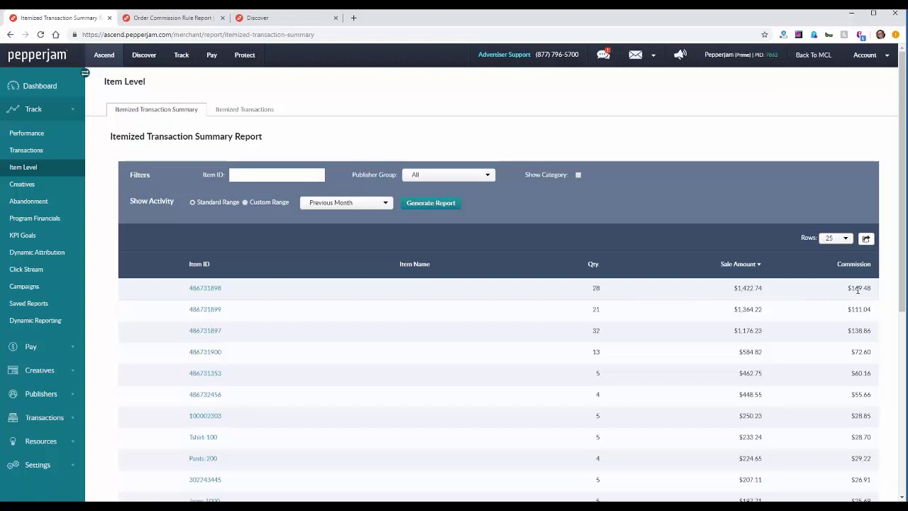
Step: Generate the Itemized Transactions Report for Previous Month and look over its entries
{"action": "left_click", "coordinate": [262, 111]}
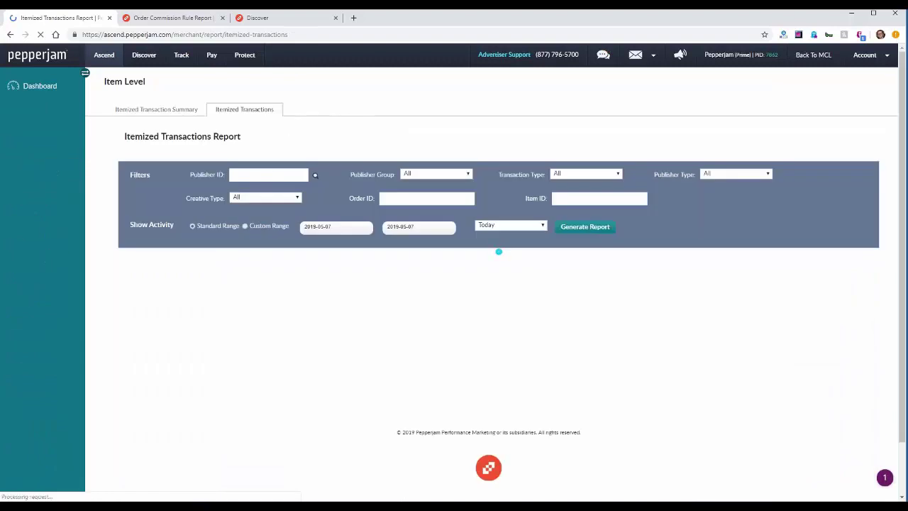
{"action": "left_click", "coordinate": [347, 225]}
{"action": "left_click", "coordinate": [363, 299]}
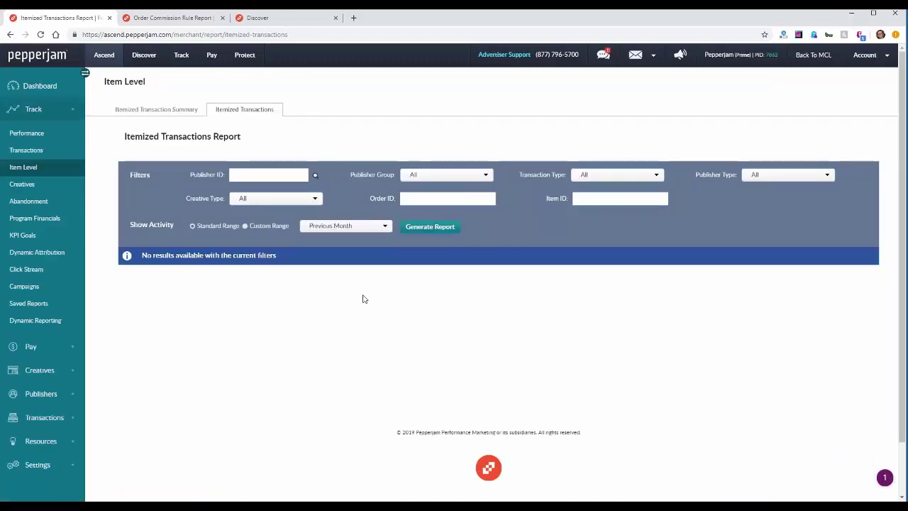
{"action": "left_click", "coordinate": [420, 231]}
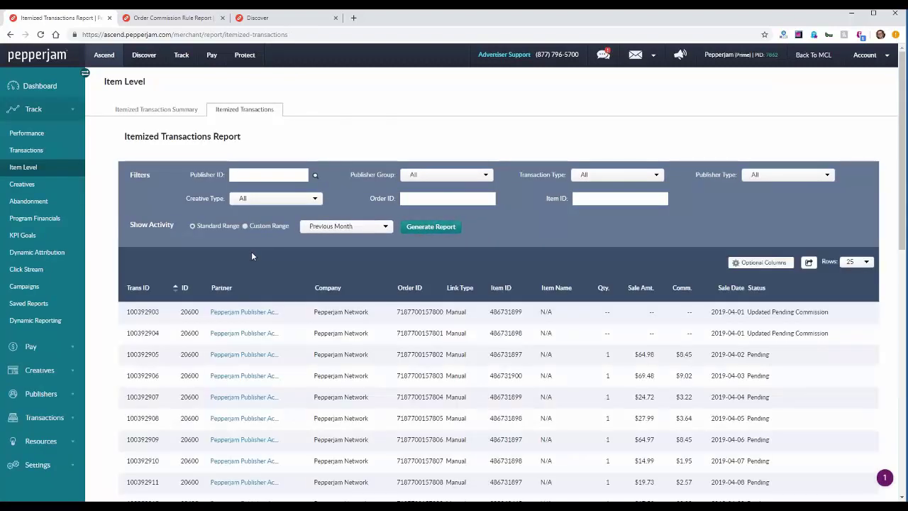
{"action": "scroll", "coordinate": [252, 256], "scroll_direction": "down", "scroll_amount": 1}
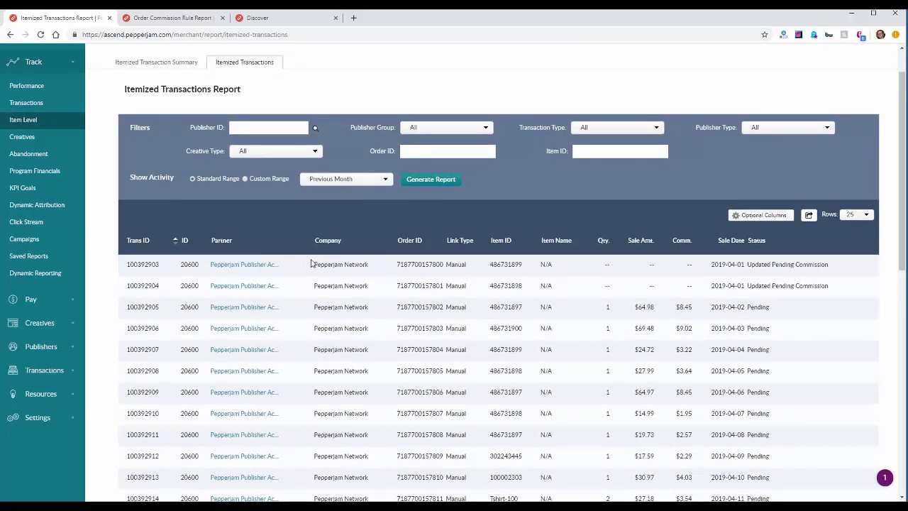
{"action": "scroll", "coordinate": [326, 273], "scroll_direction": "down", "scroll_amount": 1}
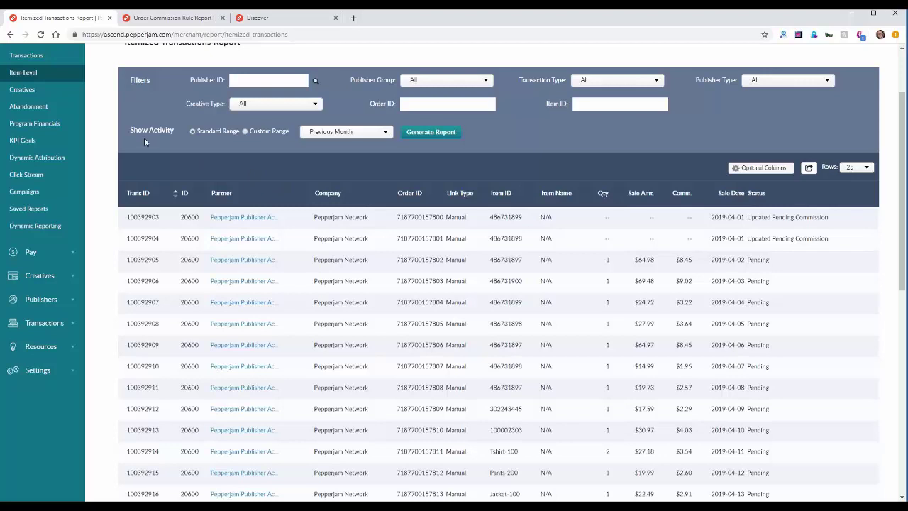
Step: Open the Creative Performance Report and examine its metrics columns and affiliate usage for each creative
{"action": "left_click", "coordinate": [67, 96]}
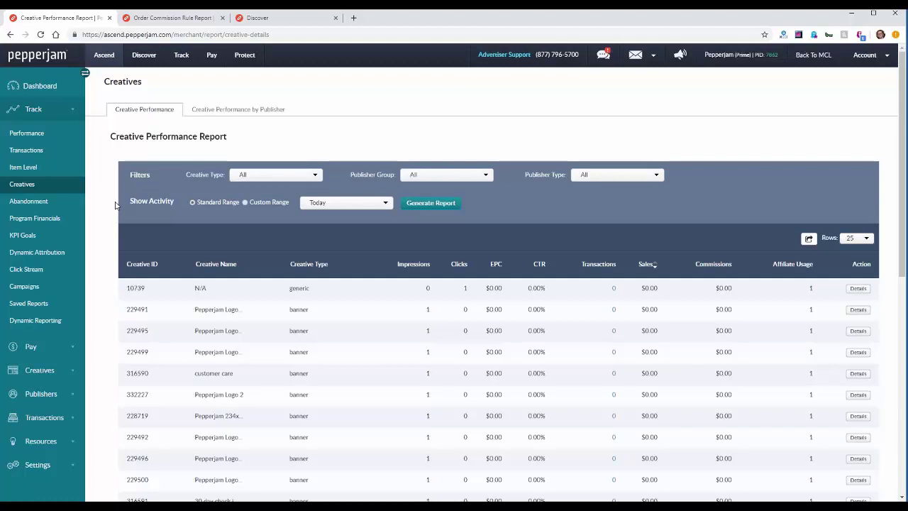
{"action": "scroll", "coordinate": [142, 237], "scroll_direction": "down", "scroll_amount": 2}
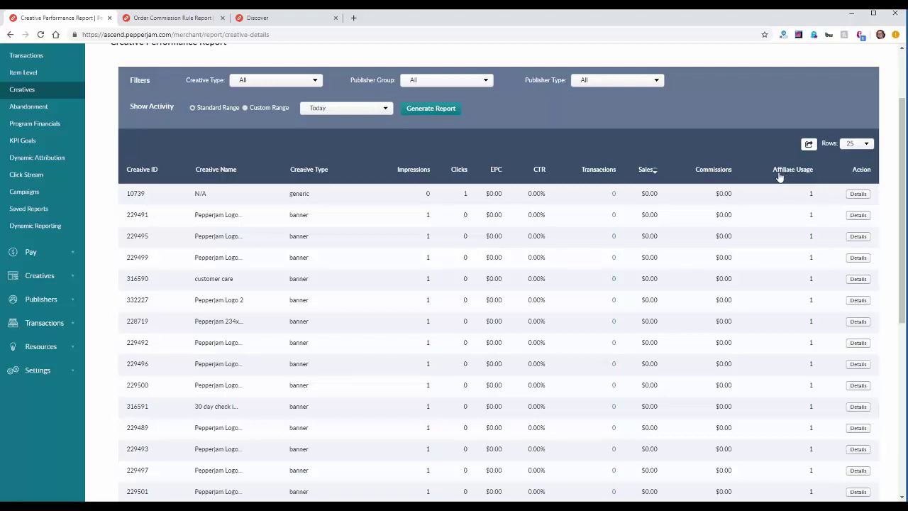
{"action": "scroll", "coordinate": [802, 206], "scroll_direction": "up", "scroll_amount": 2}
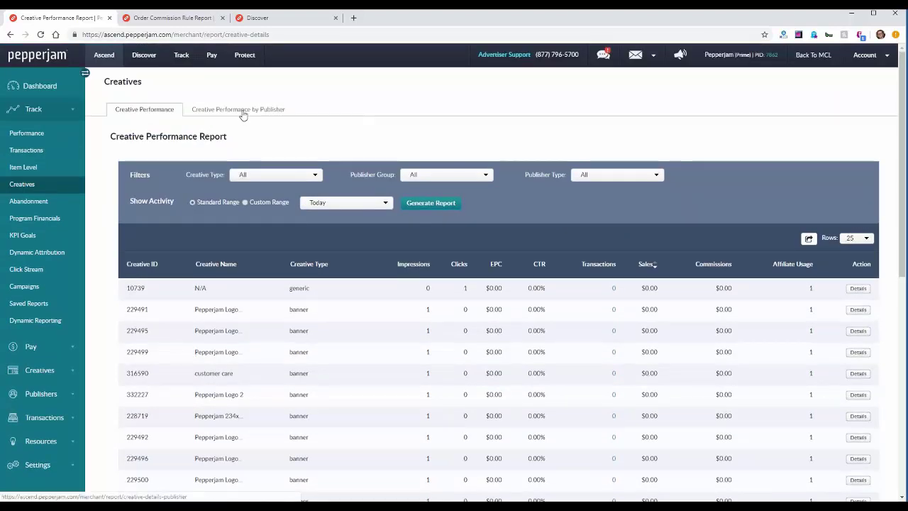
Step: Open the Creative Performance by Publisher Report and examine its filters and per-affiliate creative rows
{"action": "left_click", "coordinate": [248, 111]}
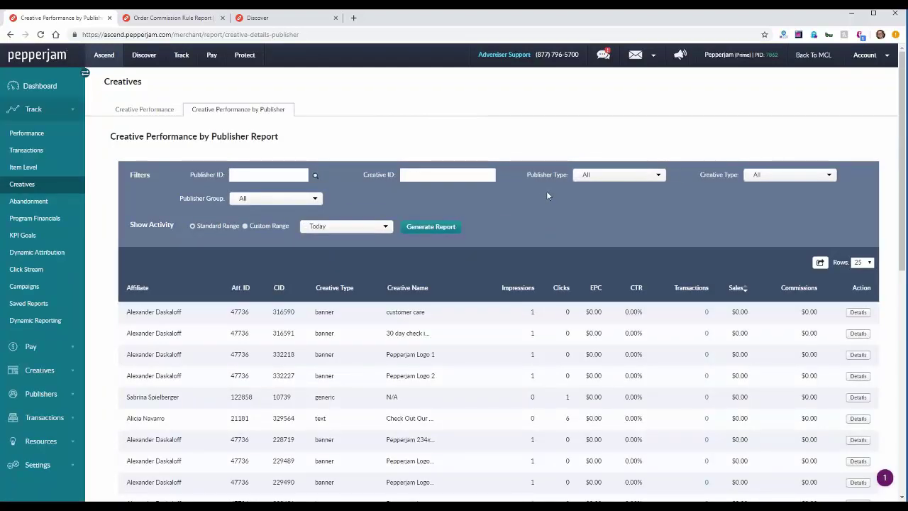
{"action": "scroll", "coordinate": [545, 198], "scroll_direction": "down", "scroll_amount": 1}
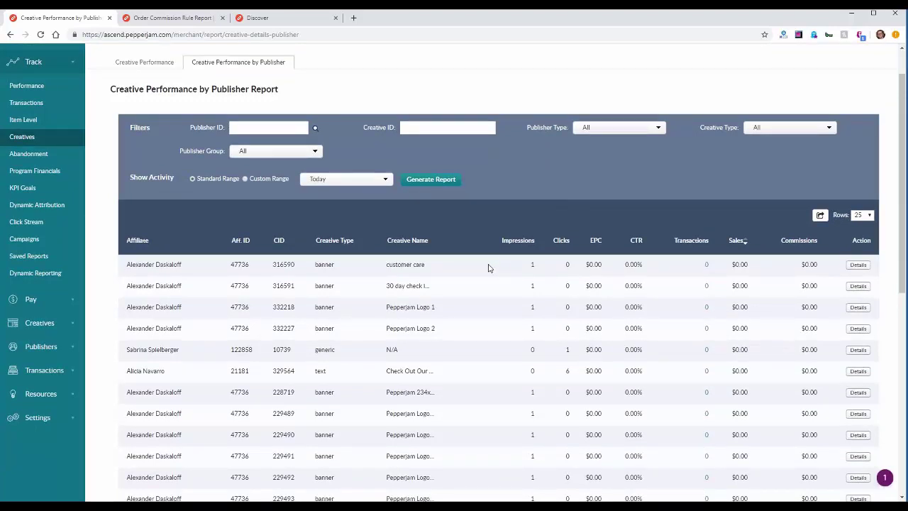
{"action": "scroll", "coordinate": [485, 268], "scroll_direction": "down", "scroll_amount": 1}
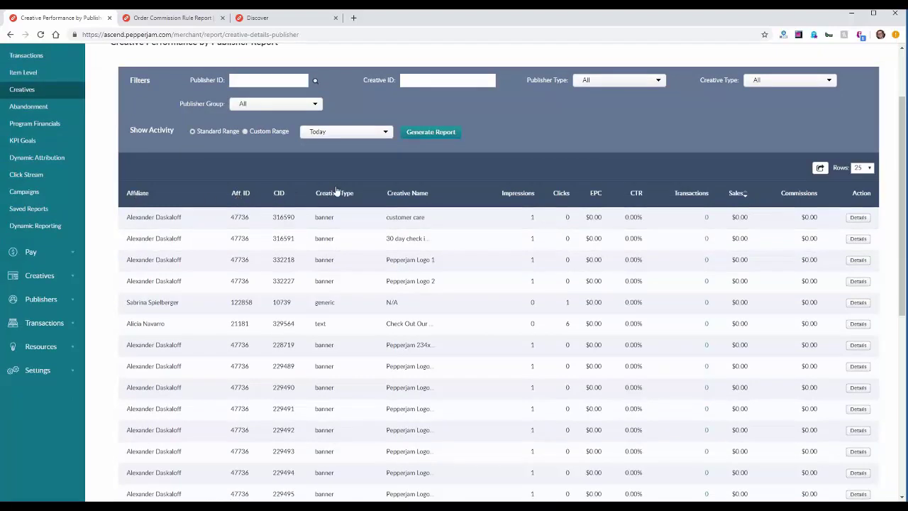
{"action": "scroll", "coordinate": [367, 191], "scroll_direction": "up", "scroll_amount": 1}
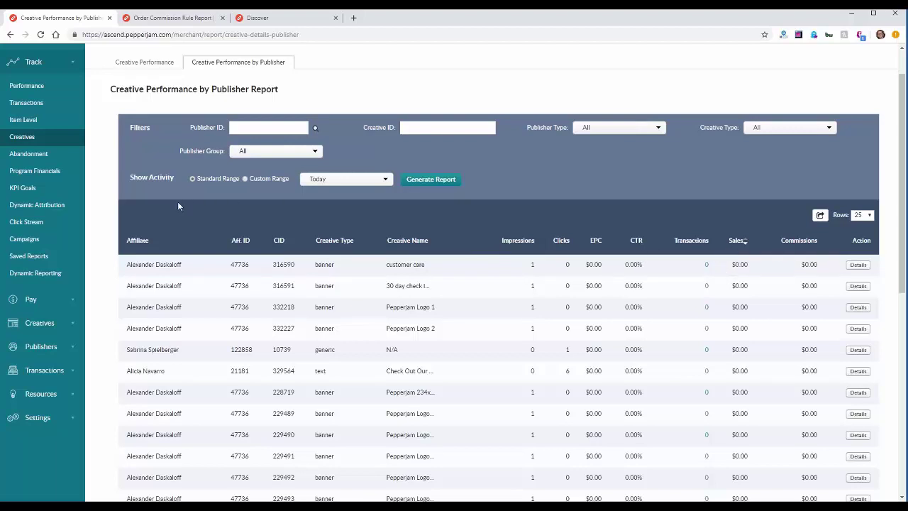
Step: Open the Program Commission Status Report under Program Financials and examine its date range options and commission statuses
{"action": "left_click", "coordinate": [65, 172]}
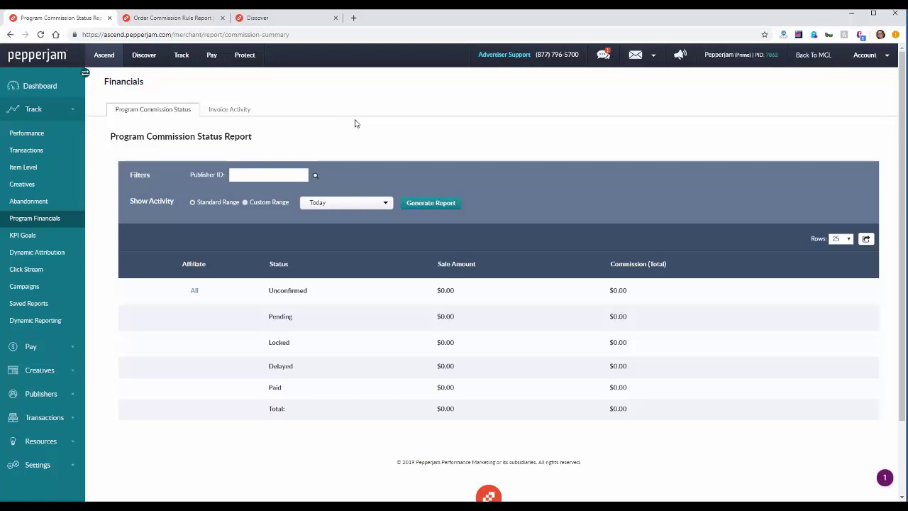
{"action": "left_click", "coordinate": [342, 204]}
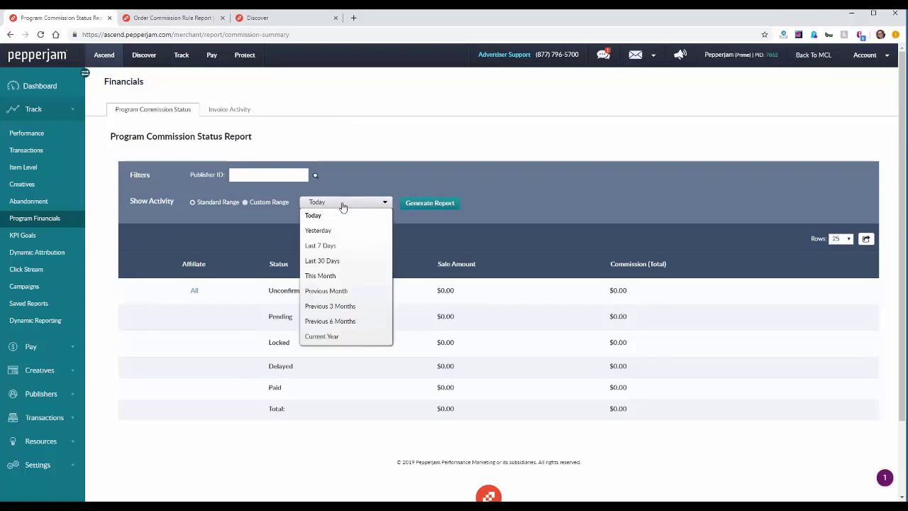
{"action": "left_click", "coordinate": [264, 216]}
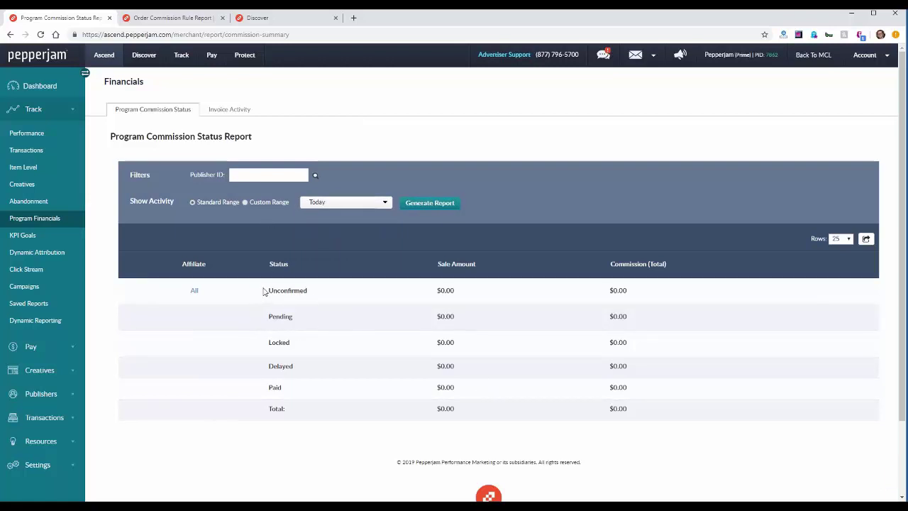
{"action": "left_click_drag", "start_coordinate": [264, 290], "coordinate": [310, 294]}
{"action": "left_click", "coordinate": [317, 295]}
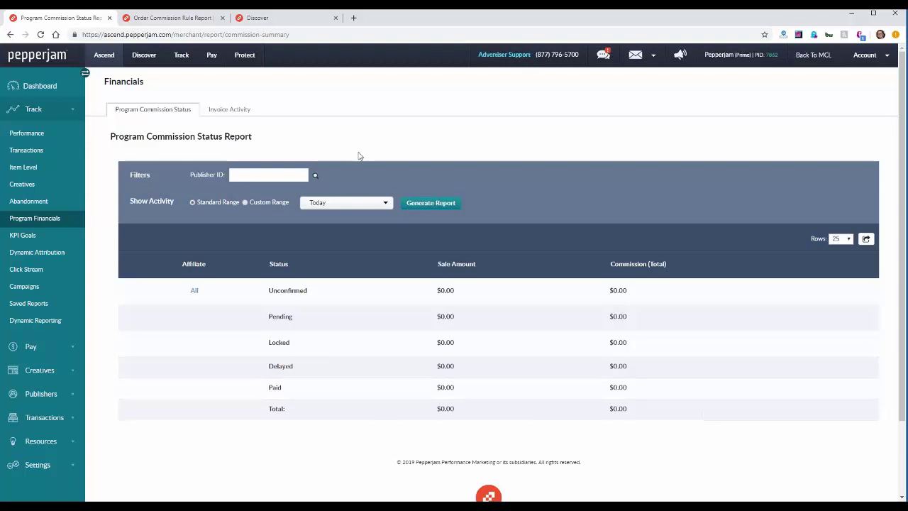
Step: Generate the Invoice Activity report for Previous Month
{"action": "left_click", "coordinate": [240, 111]}
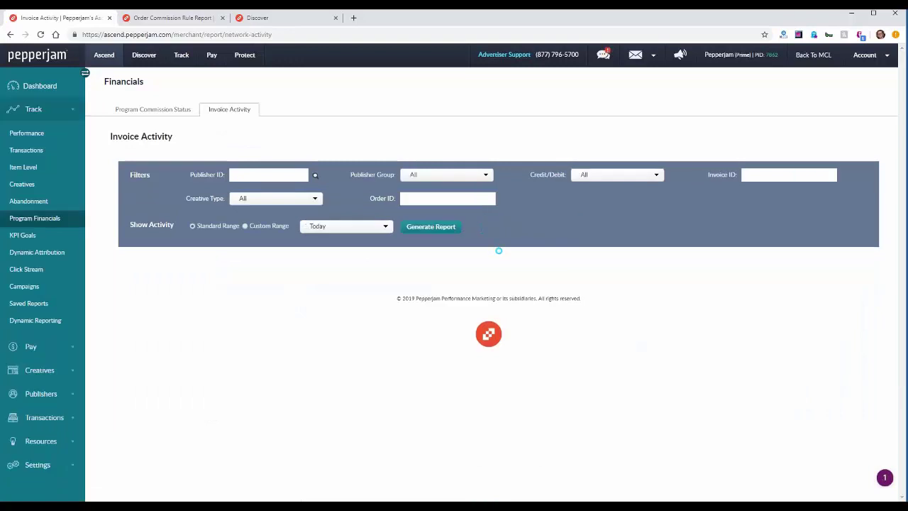
{"action": "left_click", "coordinate": [343, 227]}
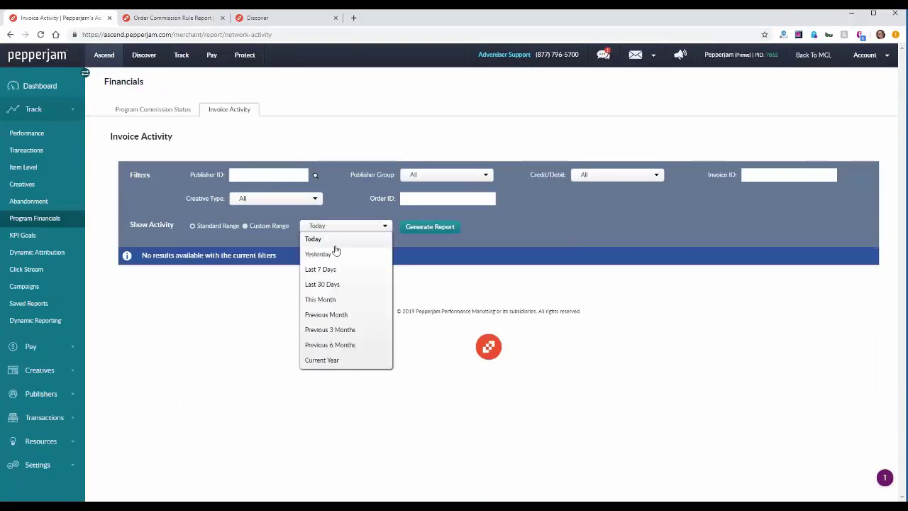
{"action": "left_click", "coordinate": [349, 315]}
{"action": "left_click", "coordinate": [440, 227]}
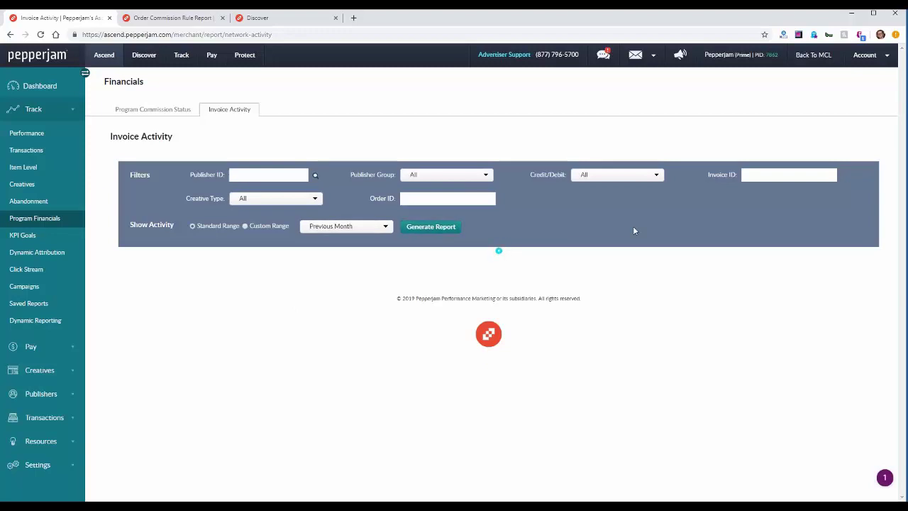
Step: Examine the third invoice activity row, highlighting its sale amount and its affiliate, site and total commissions
{"action": "scroll", "coordinate": [639, 229], "scroll_direction": "down", "scroll_amount": 1}
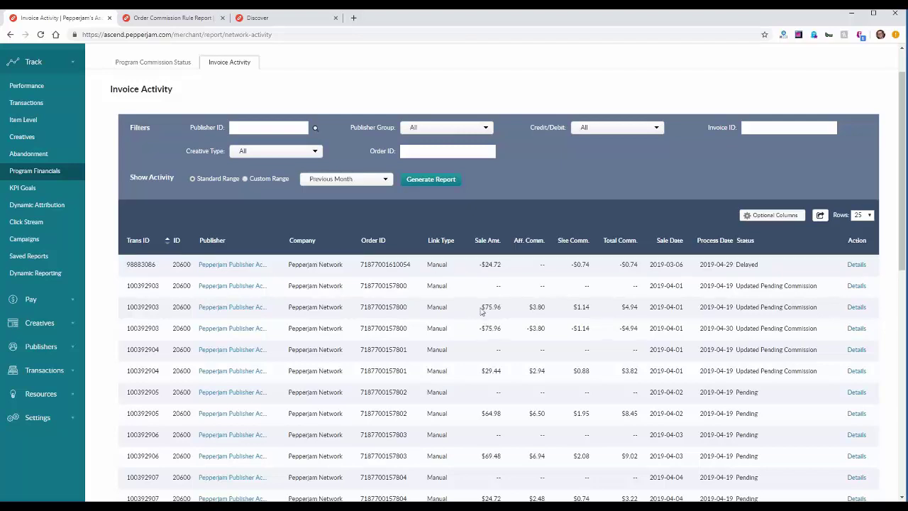
{"action": "left_click_drag", "start_coordinate": [480, 310], "coordinate": [646, 312]}
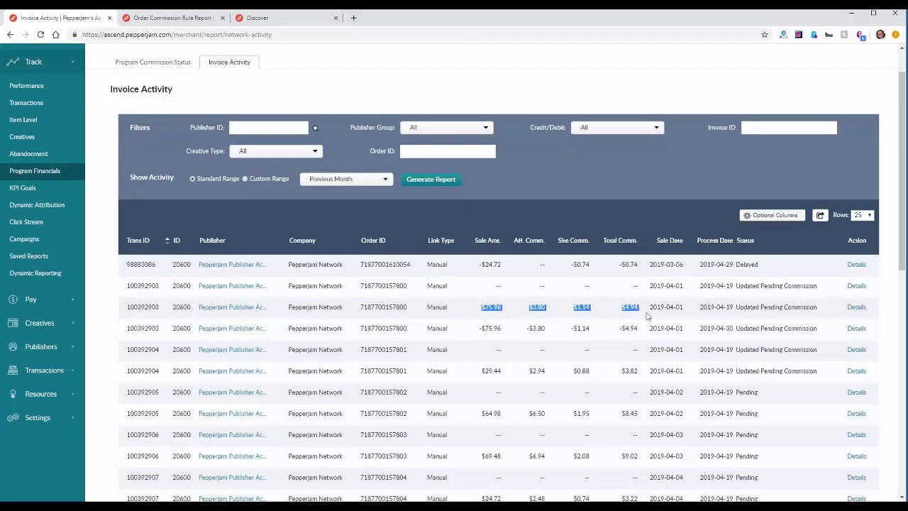
{"action": "left_click", "coordinate": [518, 315]}
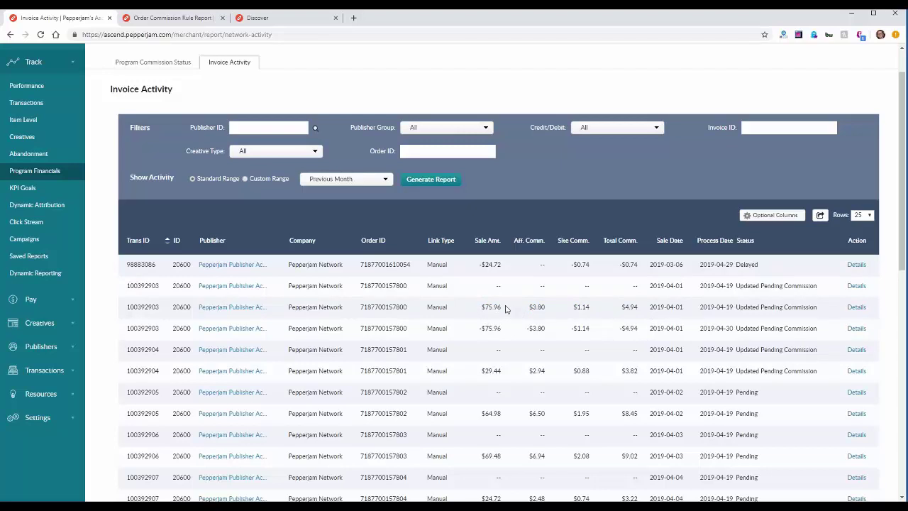
Step: Highlight the commission amounts and then the sale amount of the $75.96 transaction in the Invoice Activity report
{"action": "left_click_drag", "start_coordinate": [530, 306], "coordinate": [555, 312]}
{"action": "left_click", "coordinate": [555, 312]}
{"action": "left_click_drag", "start_coordinate": [573, 306], "coordinate": [594, 311]}
{"action": "left_click", "coordinate": [595, 312]}
{"action": "left_click_drag", "start_coordinate": [622, 307], "coordinate": [639, 309]}
{"action": "left_click", "coordinate": [641, 313]}
{"action": "left_click_drag", "start_coordinate": [504, 308], "coordinate": [483, 306]}
{"action": "scroll", "coordinate": [505, 310], "scroll_direction": "up", "scroll_amount": 1}
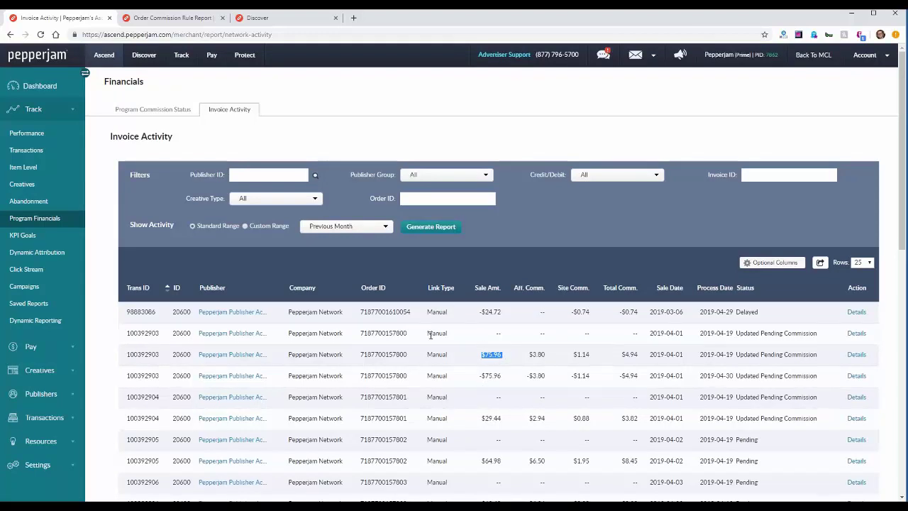
Step: Open the KPI Goals report and examine the goal and actual average order value charts
{"action": "left_click", "coordinate": [57, 238]}
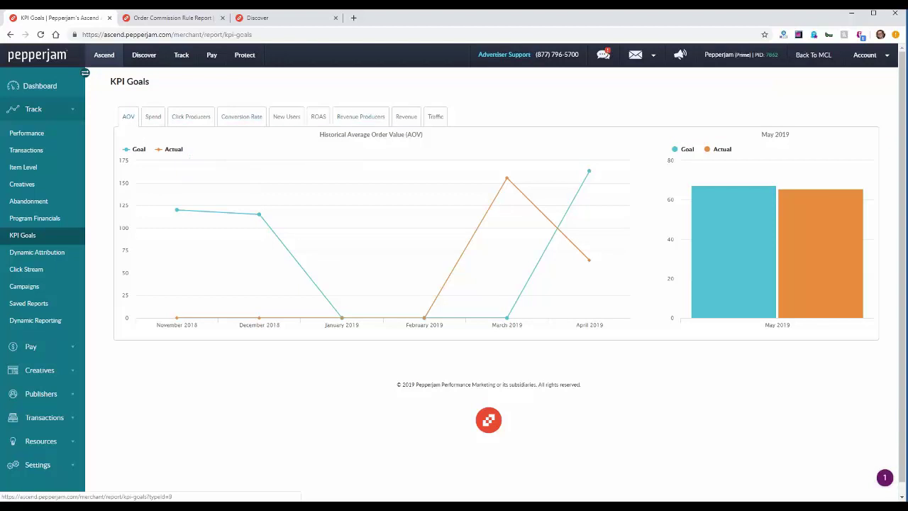
{"action": "mouse_move", "coordinate": [526, 171]}
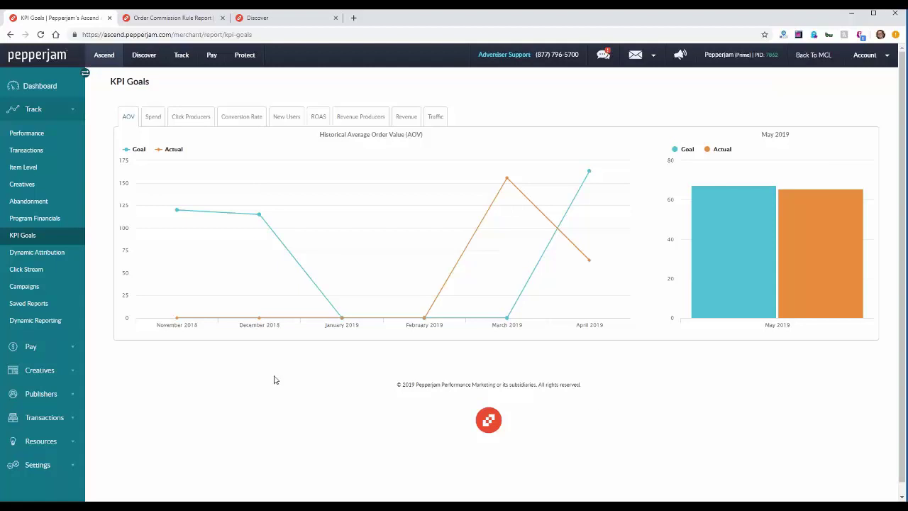
{"action": "mouse_move", "coordinate": [136, 306]}
Step: Examine the attribution feature options of the Dynamic Attribution Report, and open the Suppressed Code Report
{"action": "left_click", "coordinate": [35, 252]}
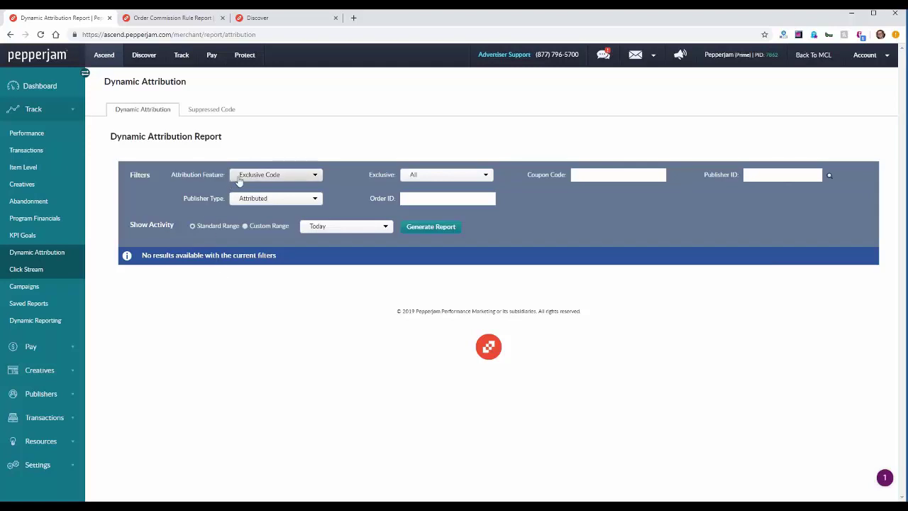
{"action": "left_click", "coordinate": [272, 175]}
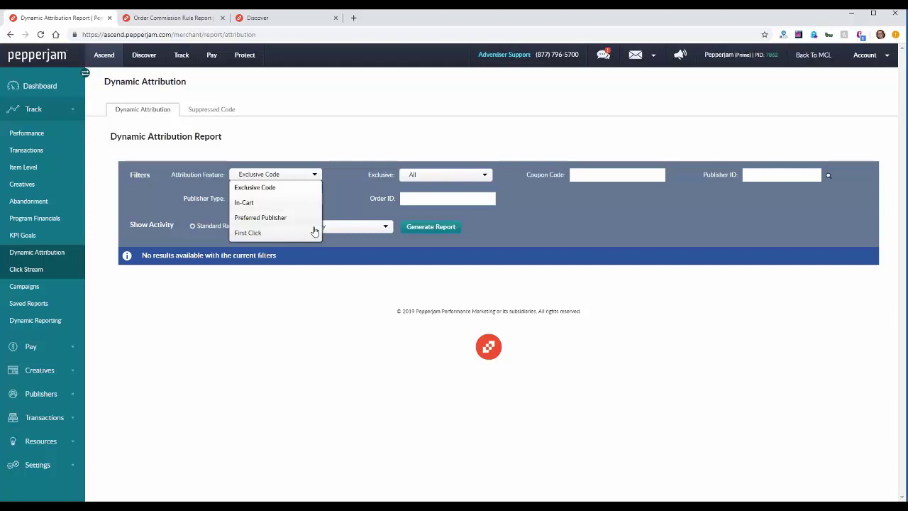
{"action": "left_click", "coordinate": [341, 211]}
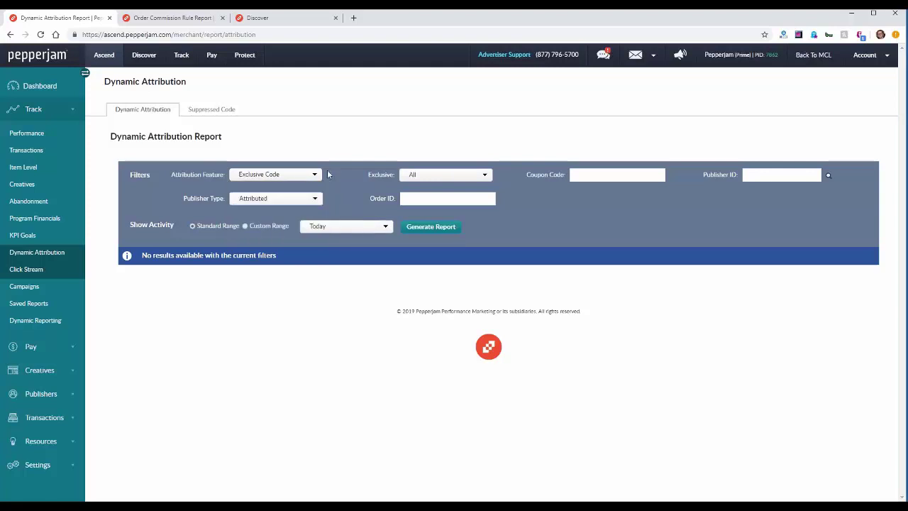
{"action": "left_click", "coordinate": [211, 109]}
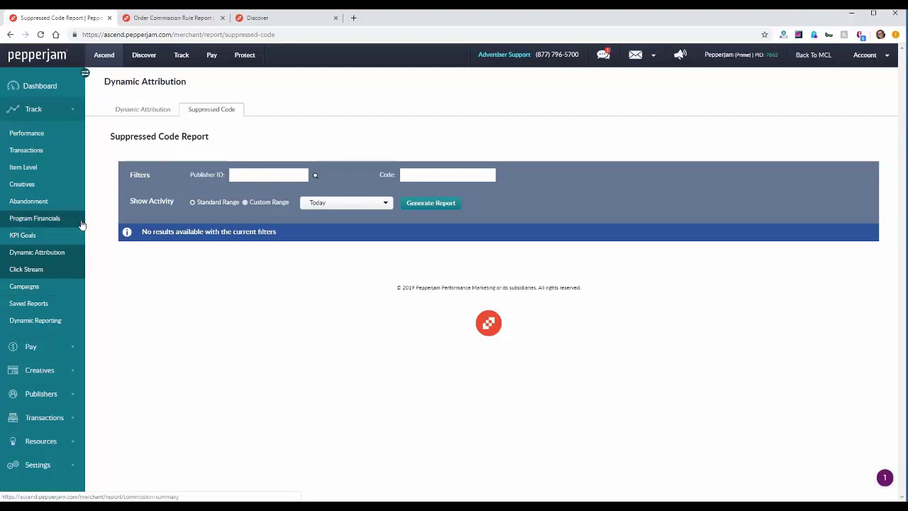
Step: Open the Commission Terms page in the Pay section and examine the list of existing terms
{"action": "left_click", "coordinate": [76, 347]}
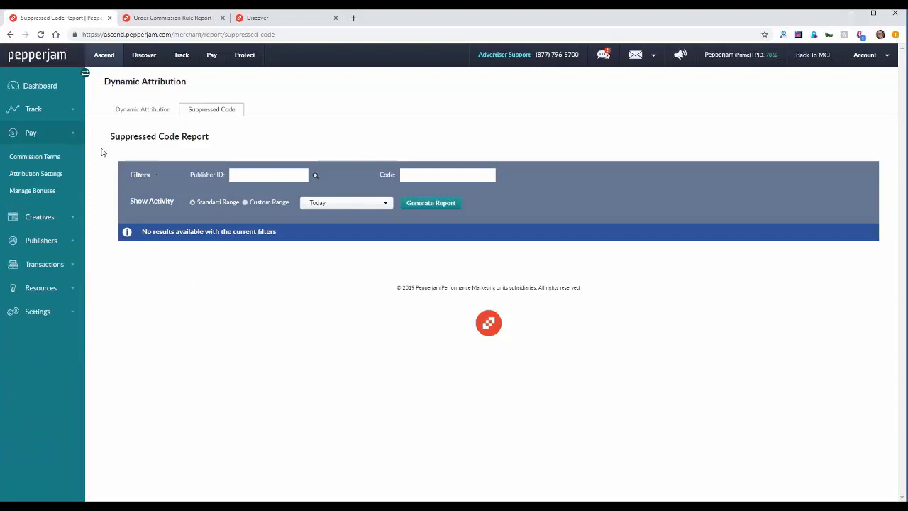
{"action": "left_click", "coordinate": [52, 158]}
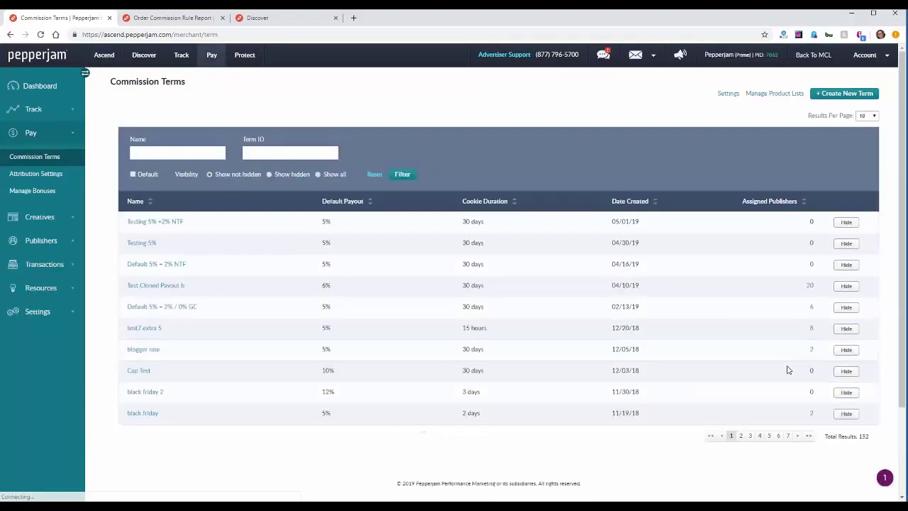
{"action": "scroll", "coordinate": [787, 363], "scroll_direction": "down", "scroll_amount": 2}
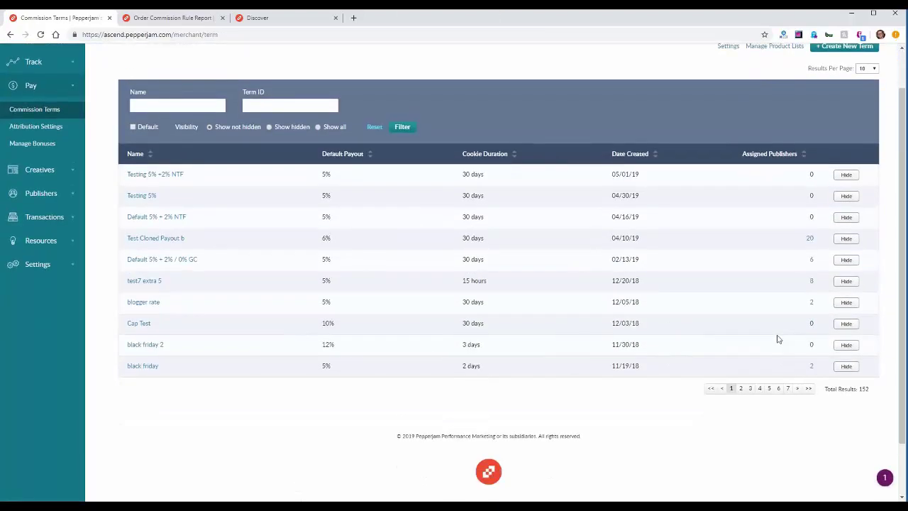
{"action": "scroll", "coordinate": [778, 339], "scroll_direction": "up", "scroll_amount": 2}
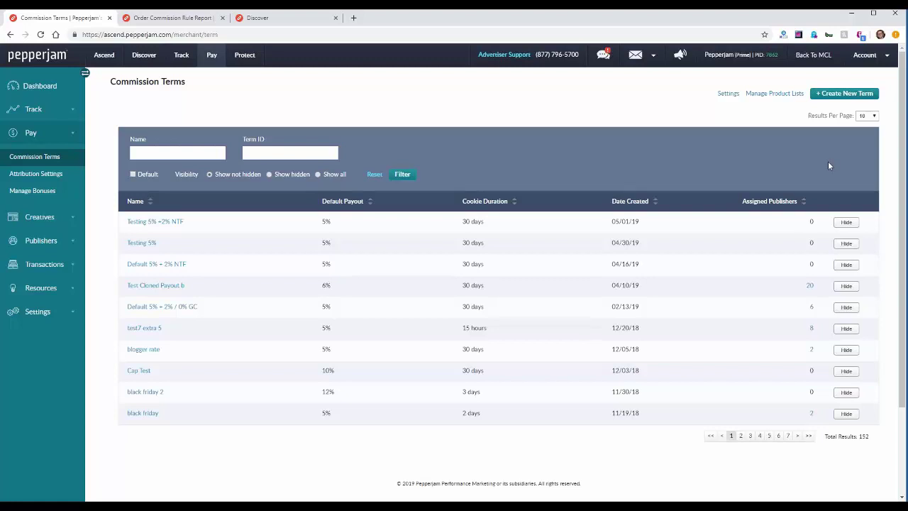
Step: Create a new commission term named "Default 4% New to File 2%" with a cookie duration of 30 days
{"action": "left_click", "coordinate": [820, 100]}
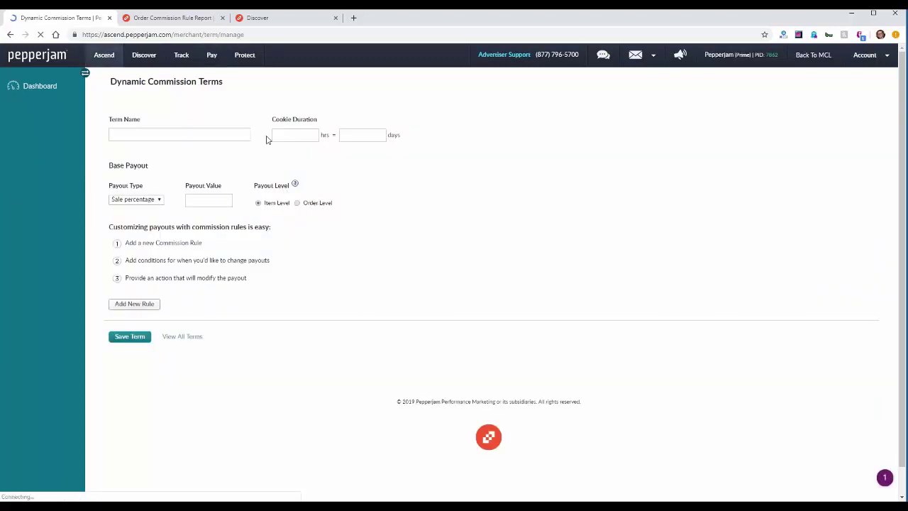
{"action": "left_click", "coordinate": [112, 135]}
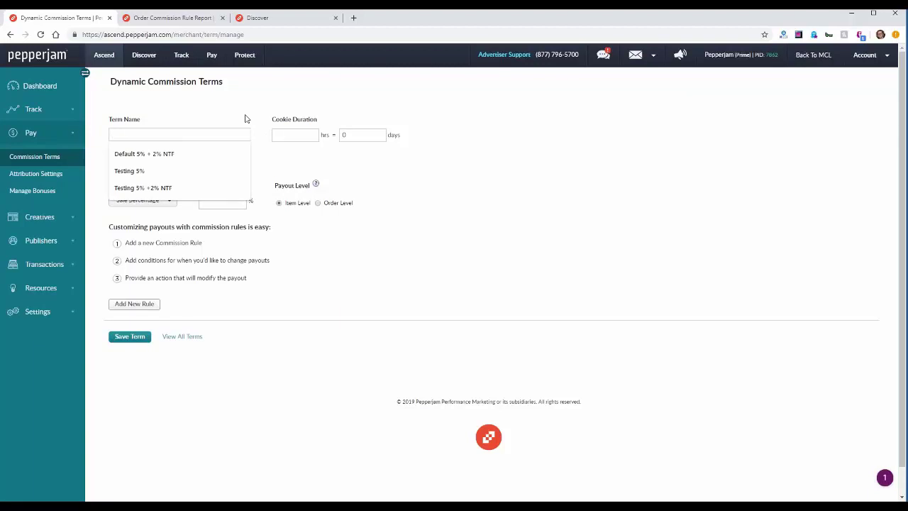
{"action": "type", "text": "Default 4"}
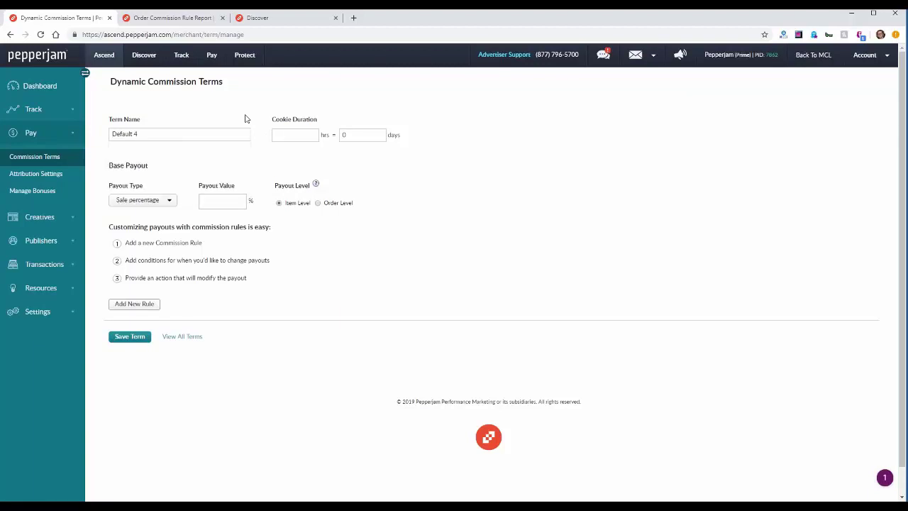
{"action": "type", "text": "% New to File"}
{"action": "type", "text": "2%"}
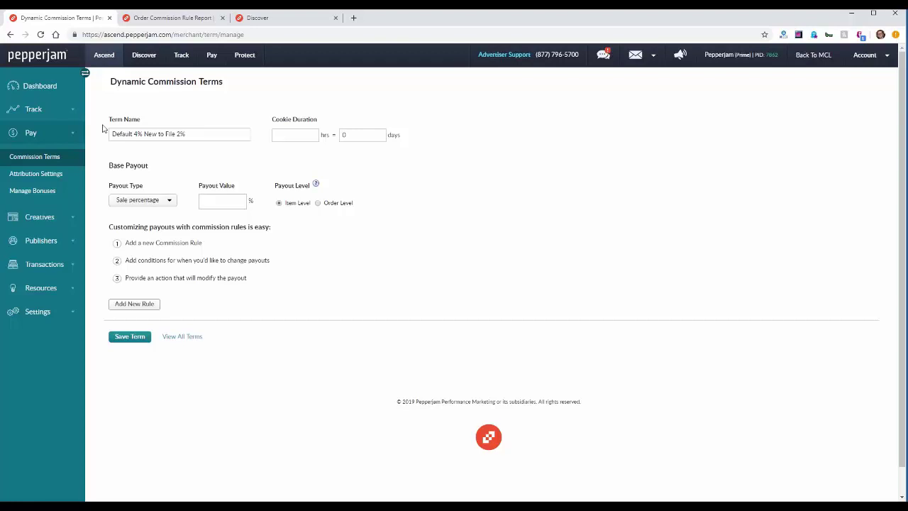
{"action": "double_click", "coordinate": [345, 135]}
{"action": "type", "text": "30"}
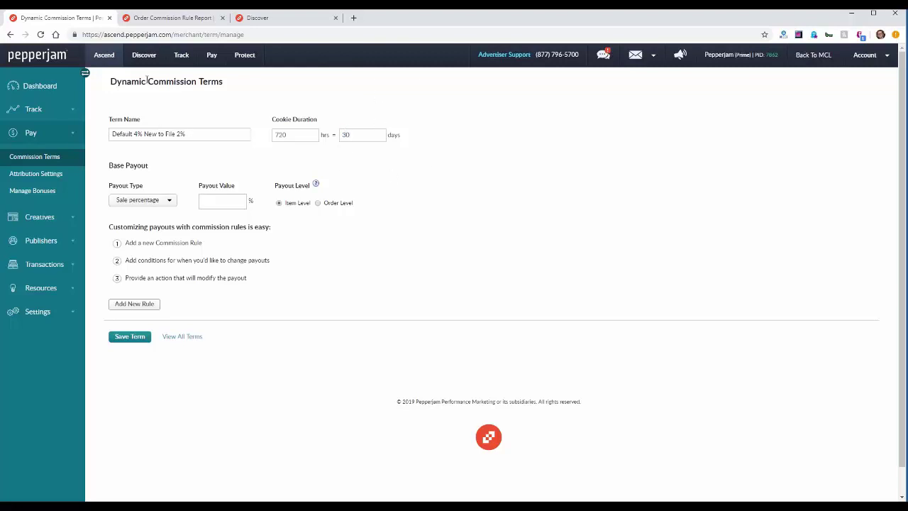
Step: Set the term's base payout to a sale percentage of 4%
{"action": "left_click", "coordinate": [152, 204]}
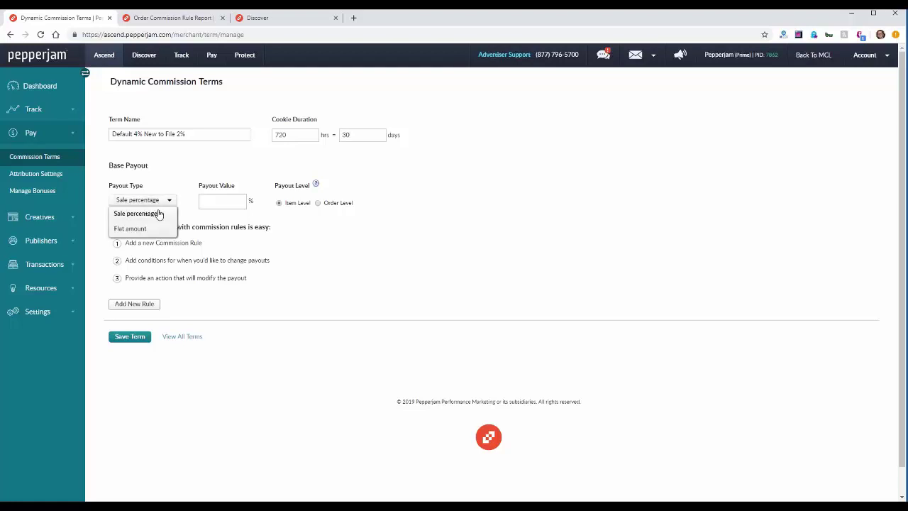
{"action": "left_click", "coordinate": [155, 216]}
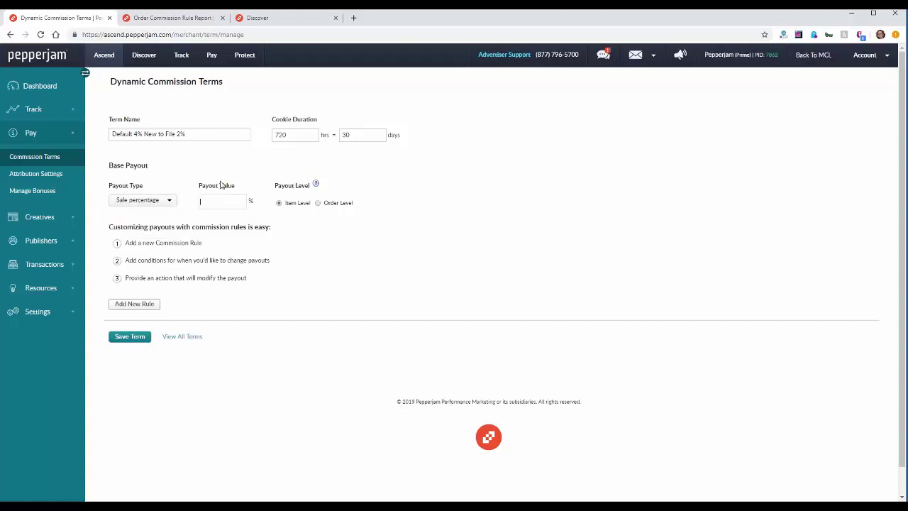
{"action": "type", "text": "4"}
Step: Add a new item-level commission rule named "+2% NTF" to the term
{"action": "left_click", "coordinate": [130, 305]}
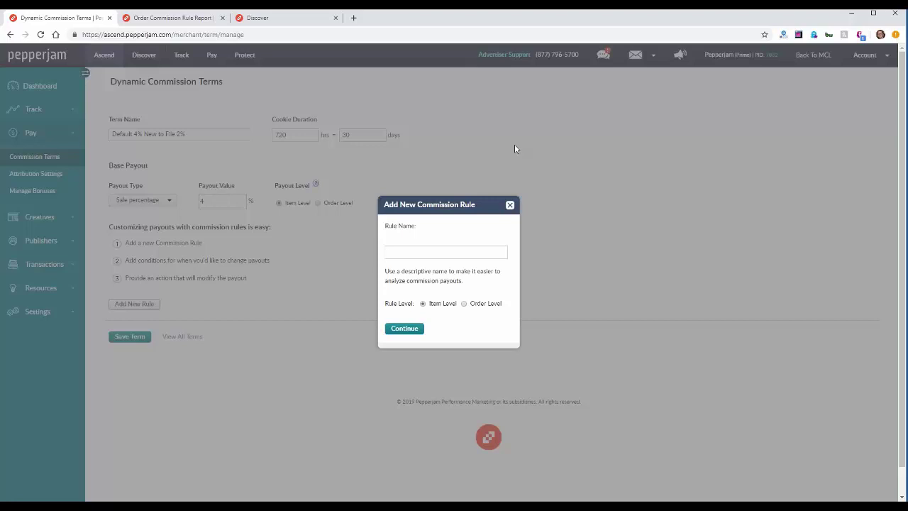
{"action": "type", "text": "+2% NTF"}
{"action": "left_click", "coordinate": [404, 329]}
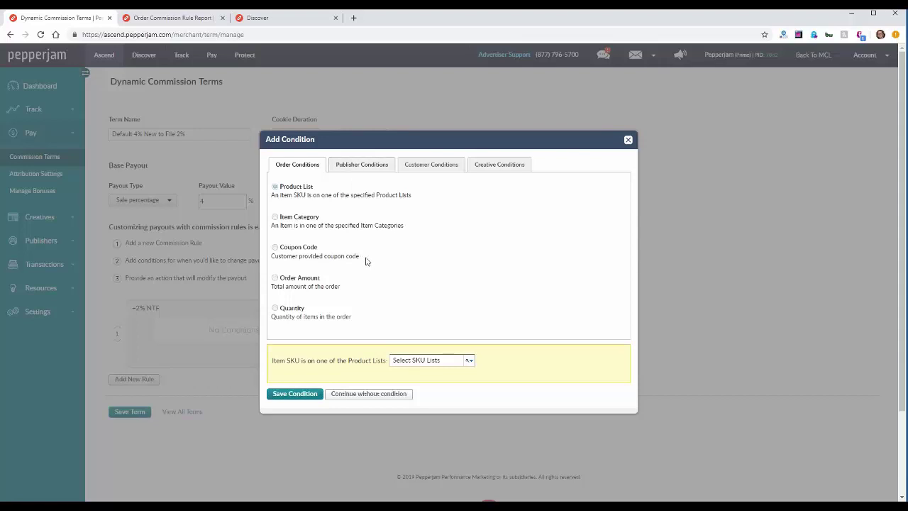
Step: Review the publisher, customer and creative conditions, and save New-to-File as the rule's condition
{"action": "left_click", "coordinate": [348, 170]}
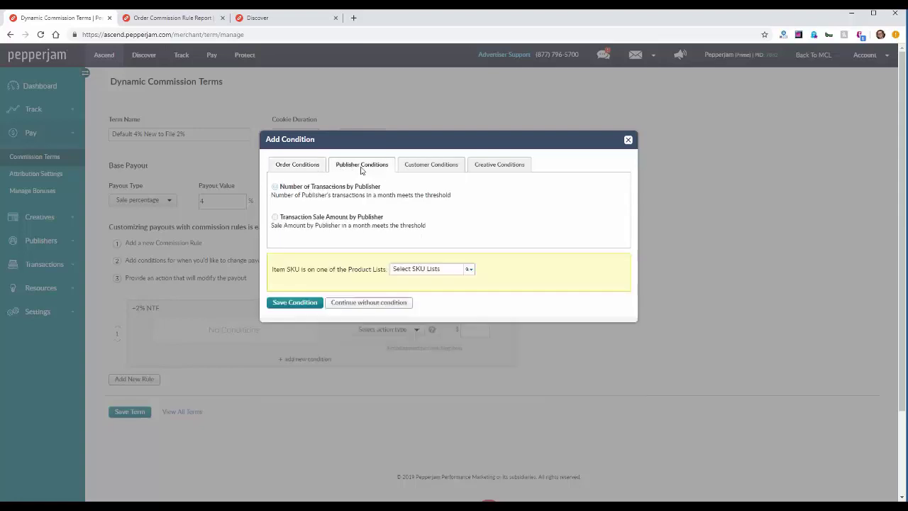
{"action": "left_click", "coordinate": [419, 172]}
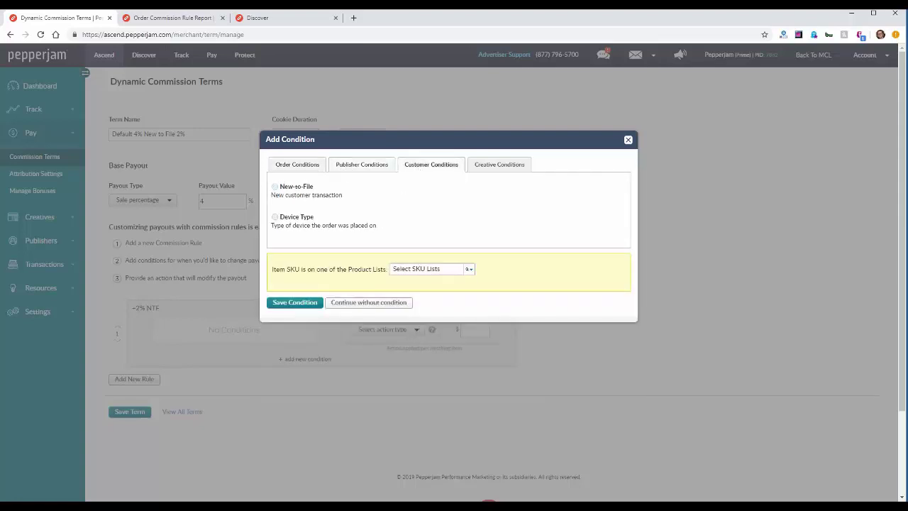
{"action": "left_click", "coordinate": [507, 169]}
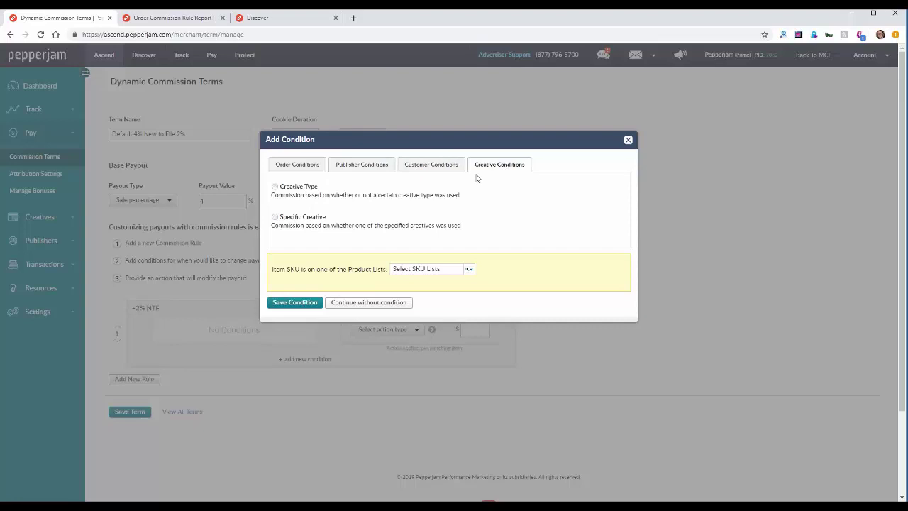
{"action": "left_click", "coordinate": [454, 167]}
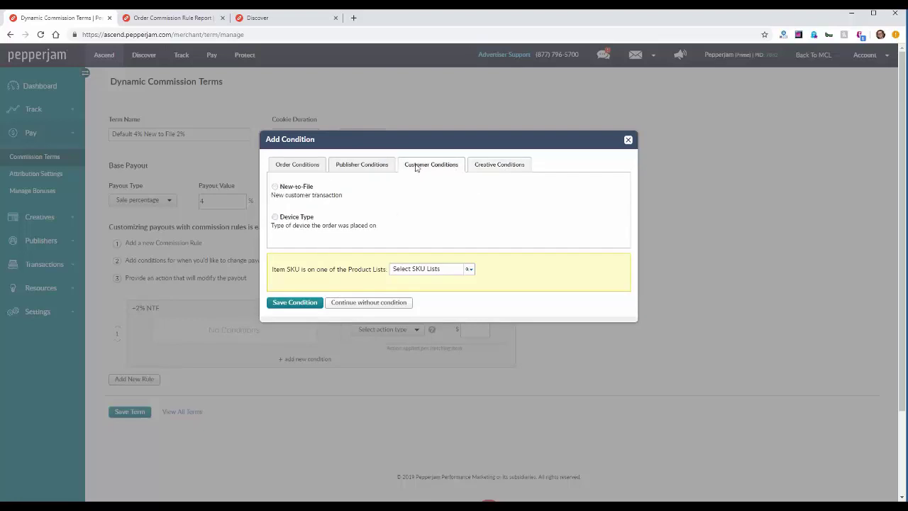
{"action": "left_click", "coordinate": [276, 188]}
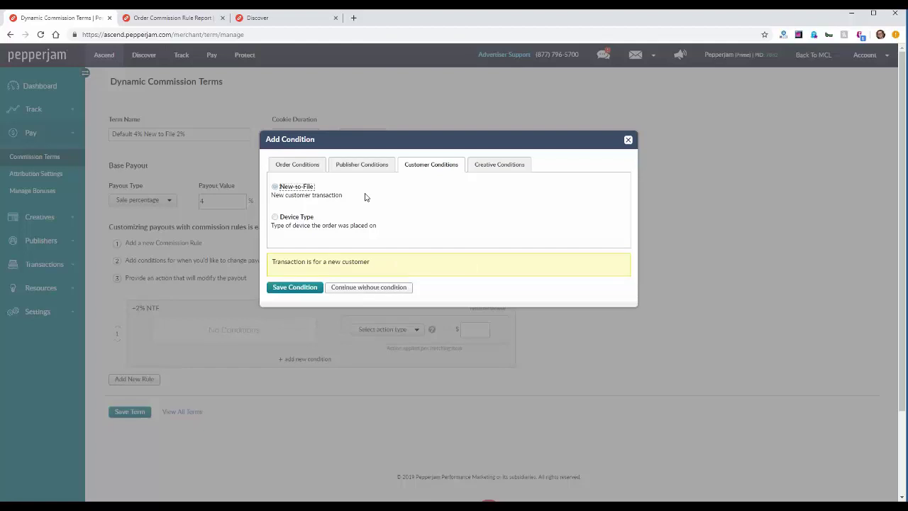
{"action": "left_click", "coordinate": [305, 288]}
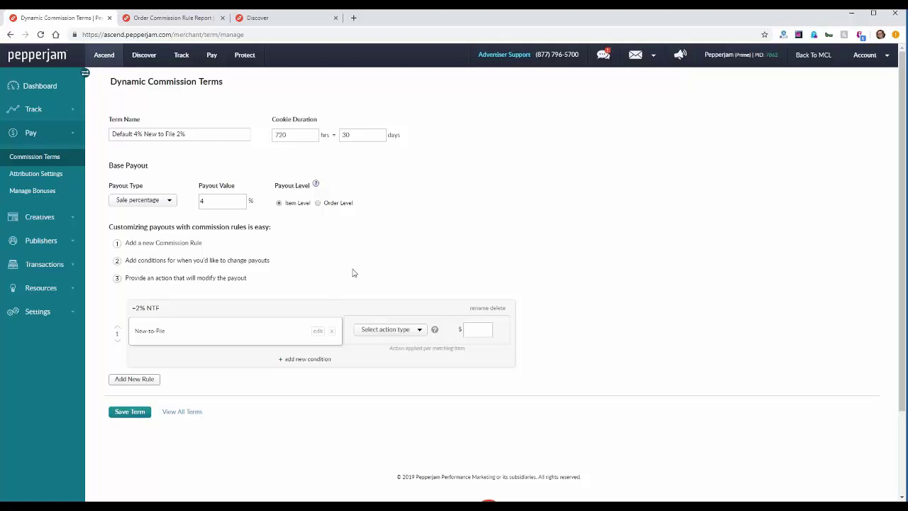
Step: Set the New-to-File rule's action to Add percentage with a value of 2%, and save the commission term
{"action": "left_click", "coordinate": [389, 331]}
{"action": "scroll", "coordinate": [437, 276], "scroll_direction": "down", "scroll_amount": 1}
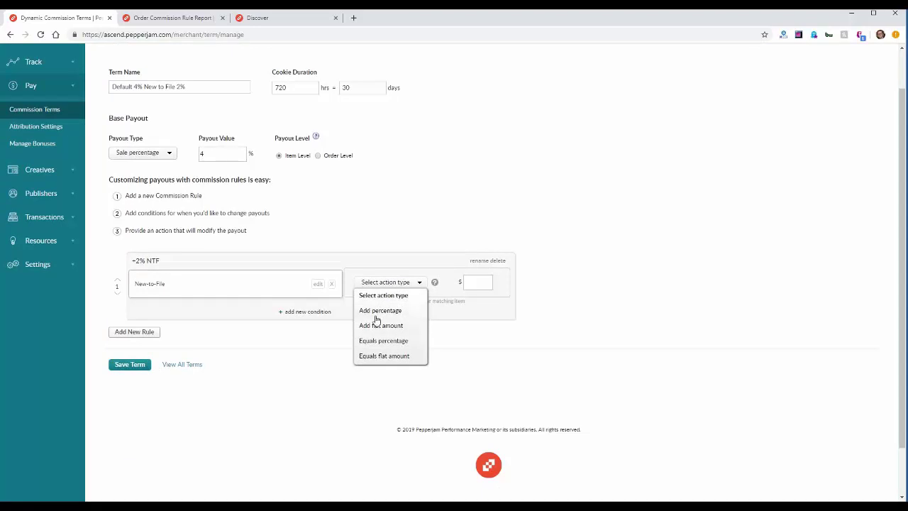
{"action": "left_click", "coordinate": [415, 311]}
{"action": "left_click", "coordinate": [470, 284]}
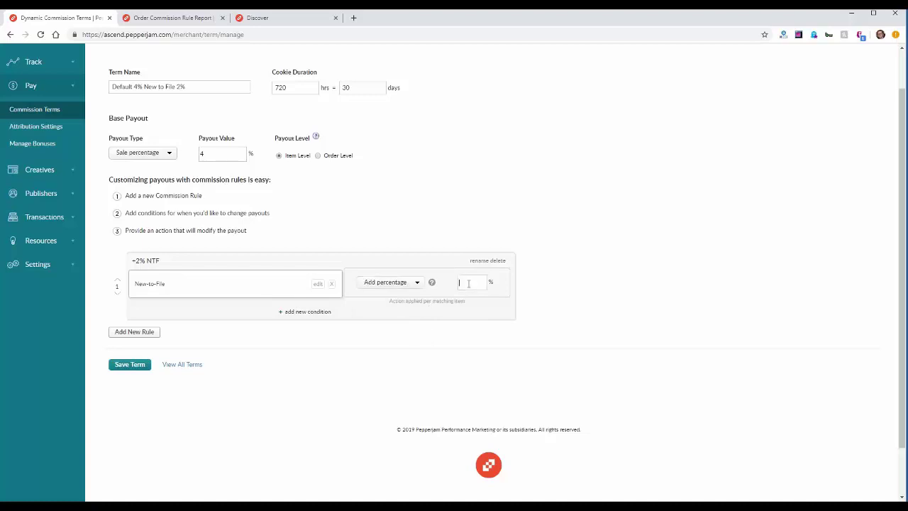
{"action": "type", "text": "2"}
{"action": "scroll", "coordinate": [377, 210], "scroll_direction": "up", "scroll_amount": 1}
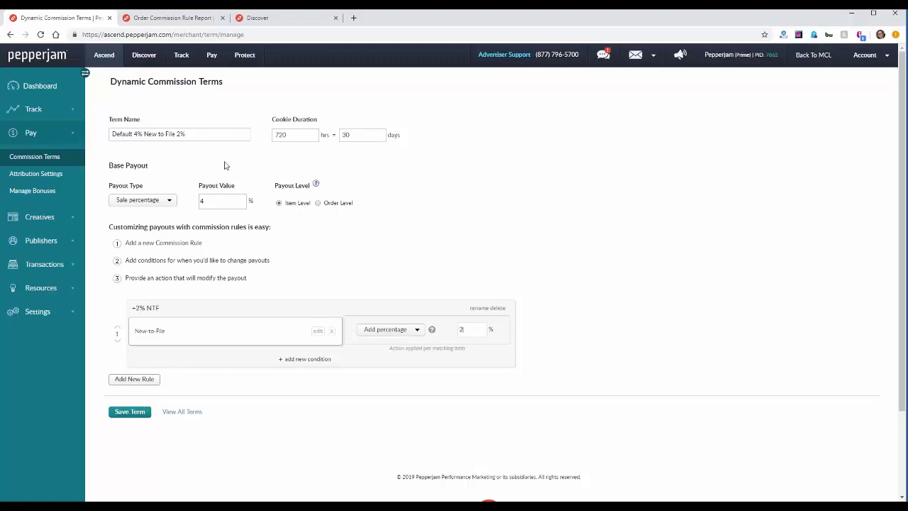
{"action": "left_click", "coordinate": [130, 412]}
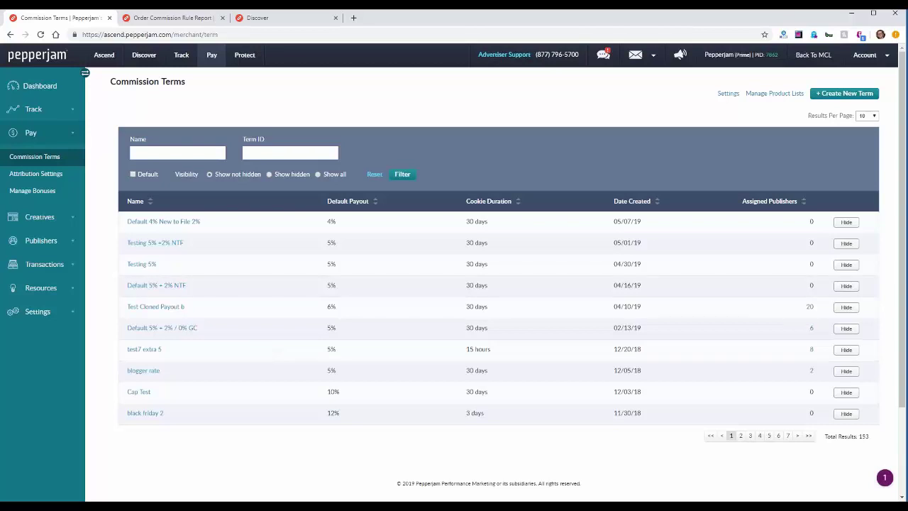
Step: On the Manage Publishers page, filter the joined publishers with the Minimum Transparency Rating set to All
{"action": "left_click", "coordinate": [42, 240]}
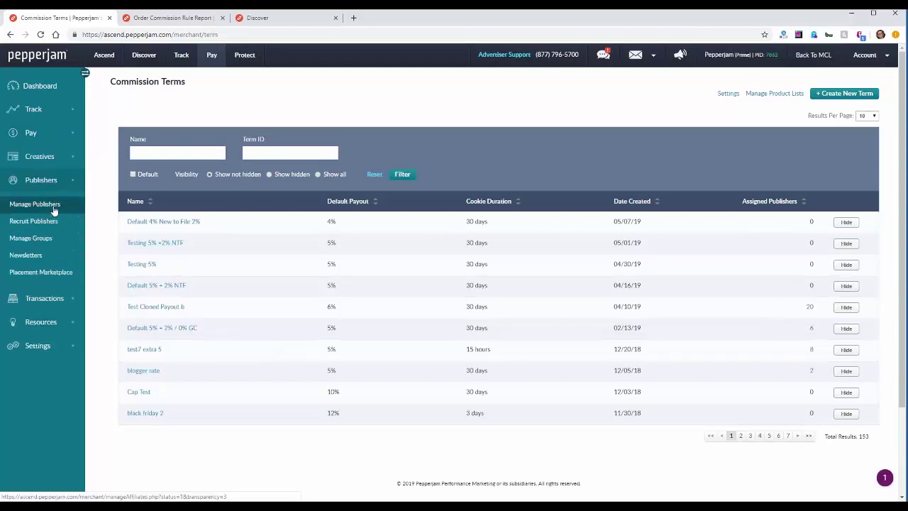
{"action": "left_click", "coordinate": [51, 206]}
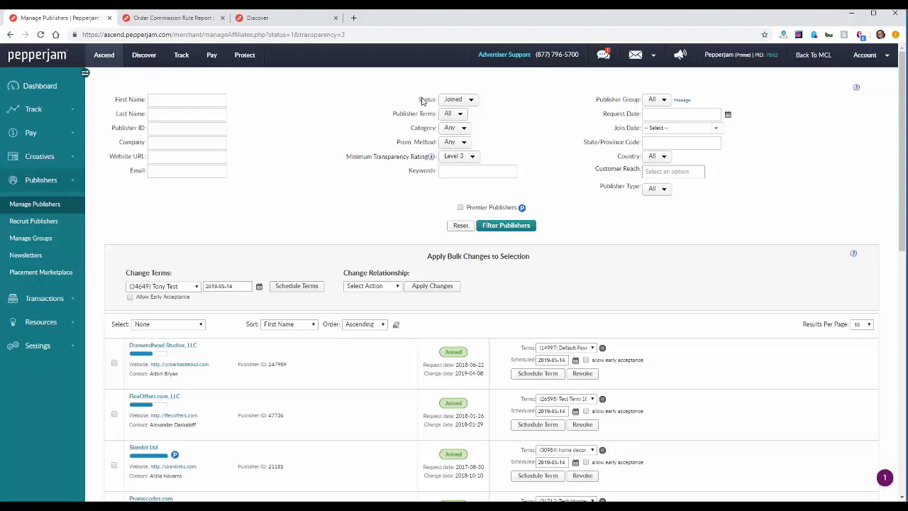
{"action": "left_click_drag", "start_coordinate": [344, 158], "coordinate": [409, 158]}
{"action": "left_click", "coordinate": [338, 169]}
{"action": "left_click", "coordinate": [472, 157]}
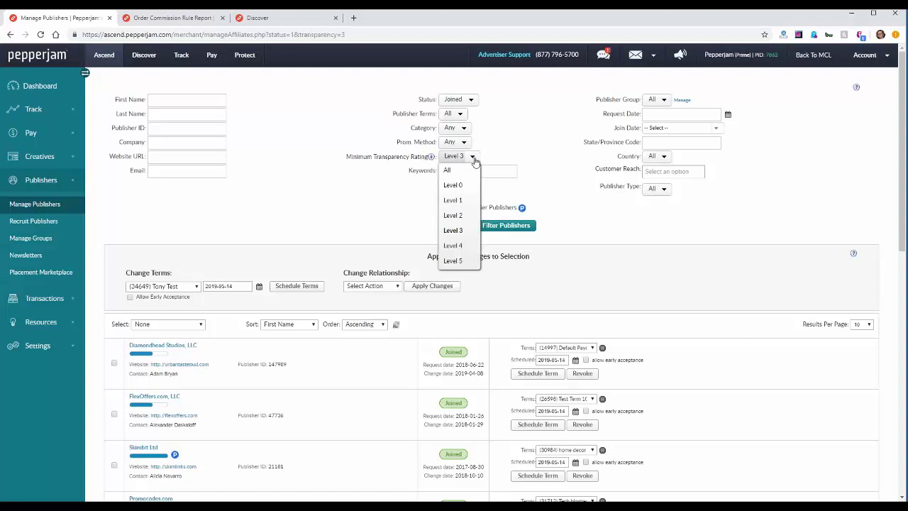
{"action": "left_click", "coordinate": [474, 173]}
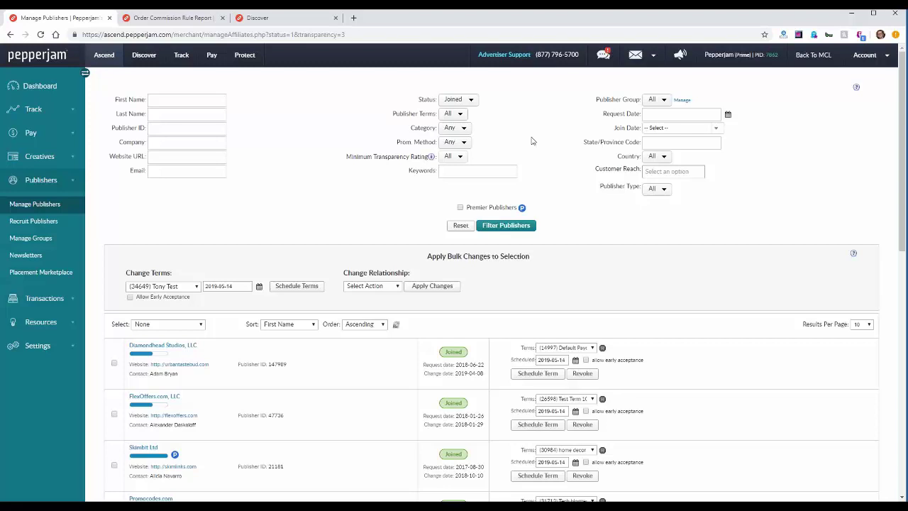
{"action": "left_click", "coordinate": [508, 226]}
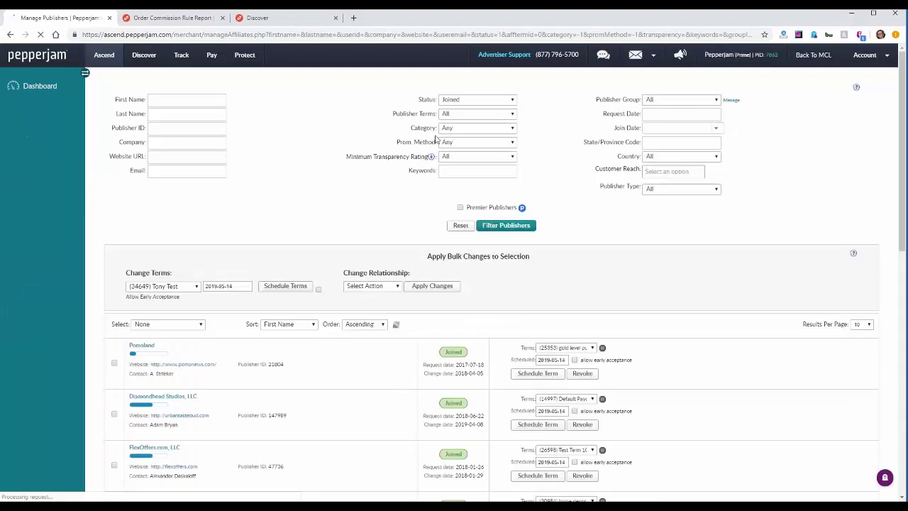
Step: Select the commission term "(23298) shoes 2" for the publisher Pomoland in the joined publishers list
{"action": "scroll", "coordinate": [371, 196], "scroll_direction": "down", "scroll_amount": 2}
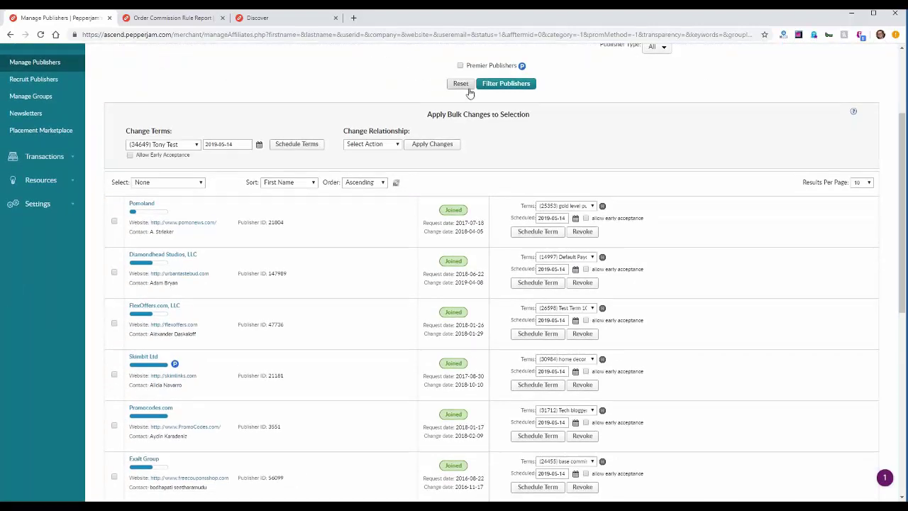
{"action": "scroll", "coordinate": [479, 121], "scroll_direction": "down", "scroll_amount": 1}
{"action": "scroll", "coordinate": [483, 133], "scroll_direction": "down", "scroll_amount": 1}
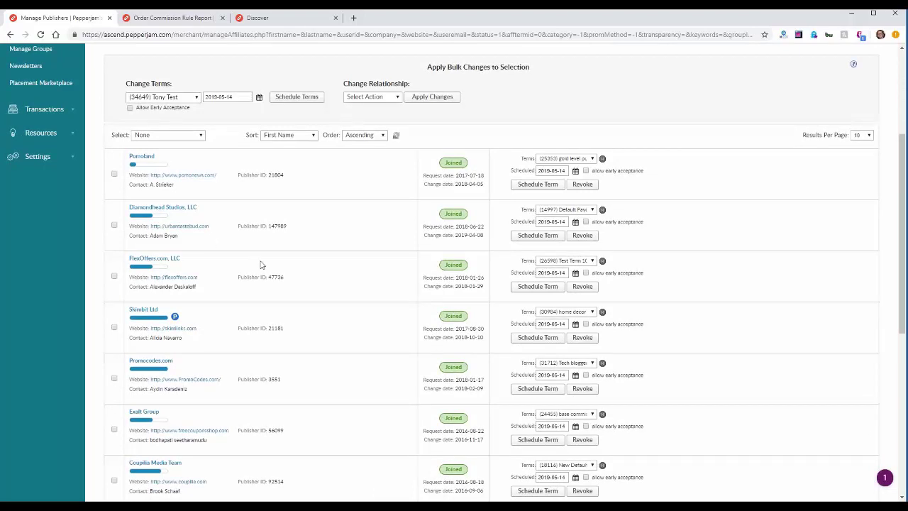
{"action": "scroll", "coordinate": [274, 265], "scroll_direction": "up", "scroll_amount": 3}
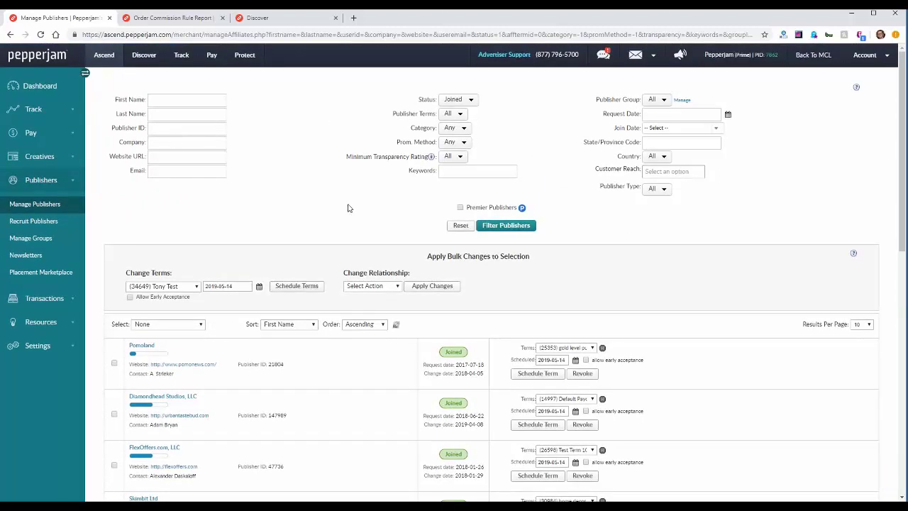
{"action": "scroll", "coordinate": [355, 202], "scroll_direction": "down", "scroll_amount": 1}
{"action": "scroll", "coordinate": [359, 195], "scroll_direction": "down", "scroll_amount": 2}
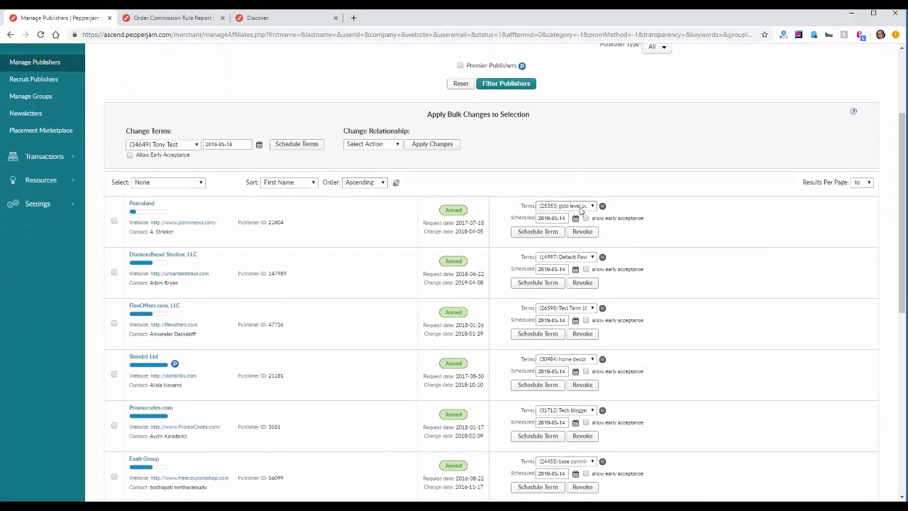
{"action": "left_click", "coordinate": [579, 206]}
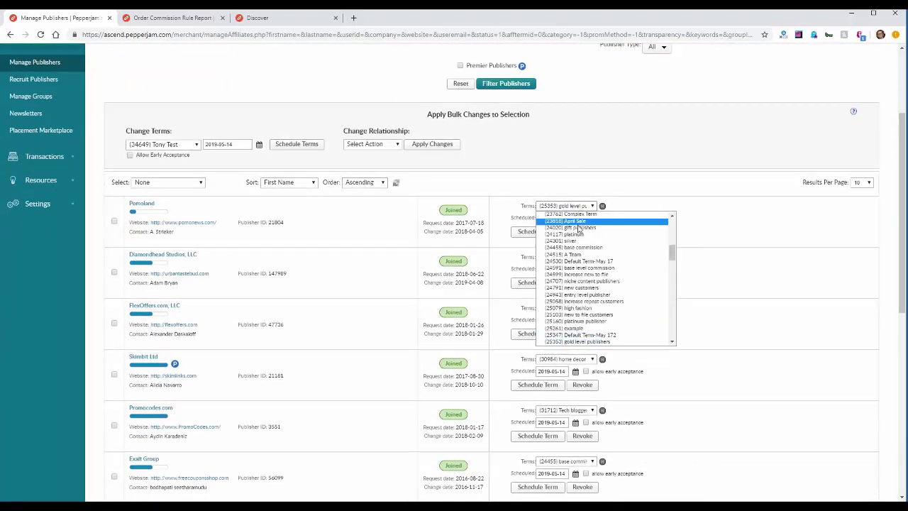
{"action": "scroll", "coordinate": [582, 241], "scroll_direction": "up", "scroll_amount": 5}
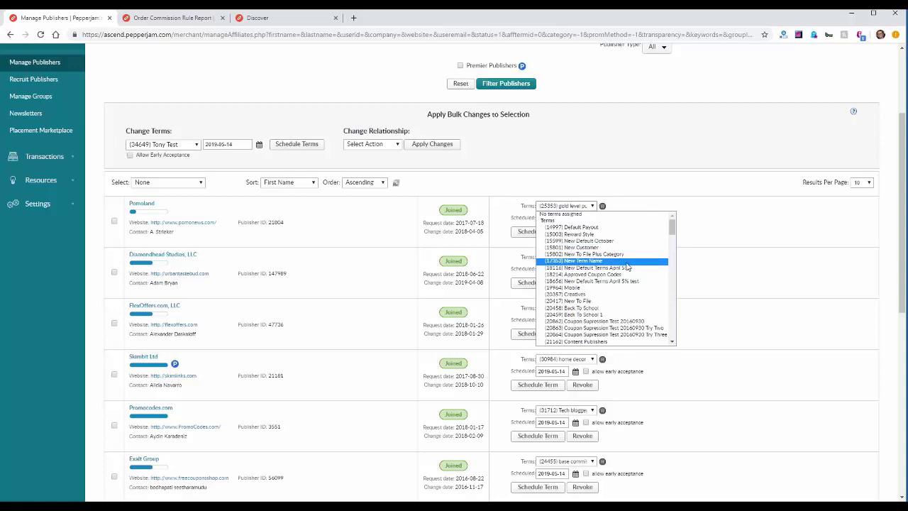
{"action": "scroll", "coordinate": [628, 267], "scroll_direction": "down", "scroll_amount": 3}
{"action": "scroll", "coordinate": [615, 254], "scroll_direction": "down", "scroll_amount": 10}
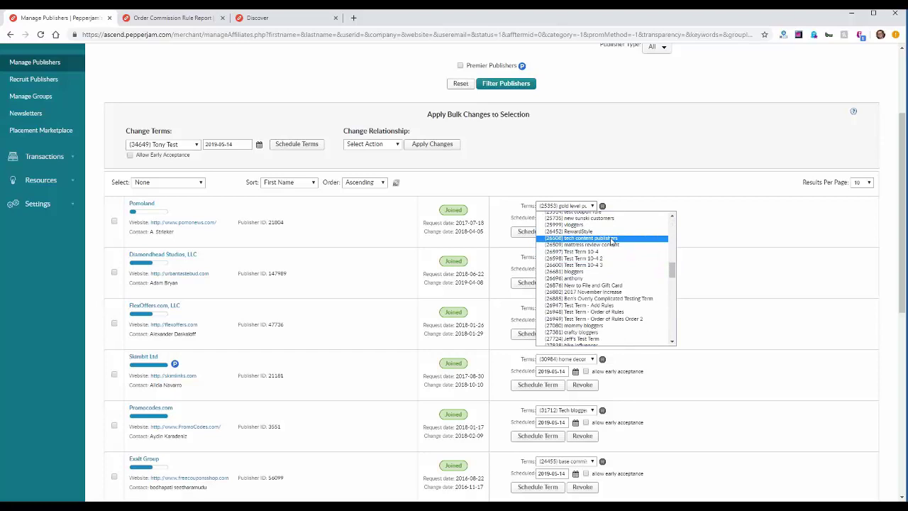
{"action": "scroll", "coordinate": [613, 245], "scroll_direction": "up", "scroll_amount": 5}
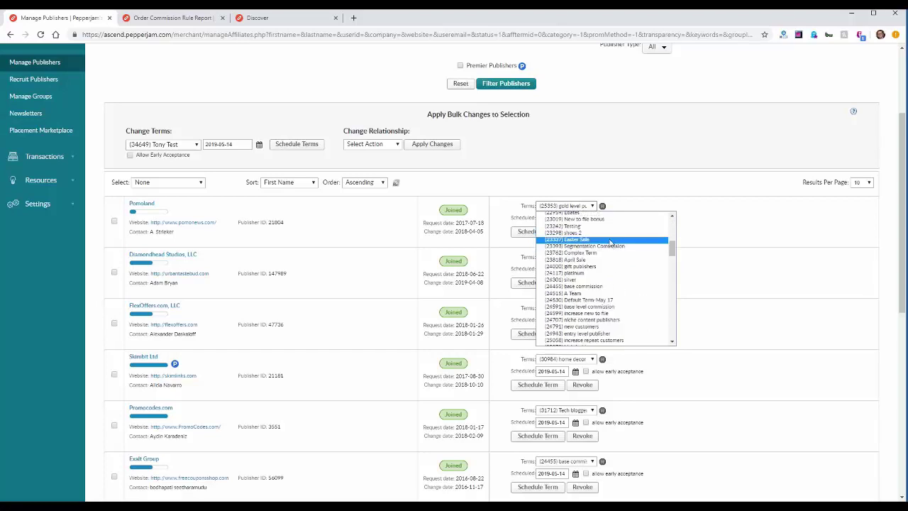
{"action": "left_click", "coordinate": [614, 233]}
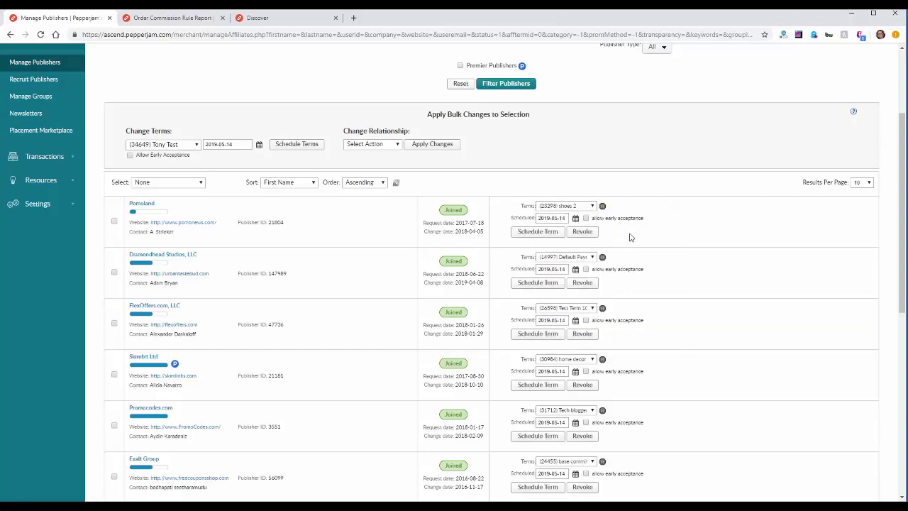
Step: Schedule Pomoland's selected term for 2019-05-14 with early acceptance allowed
{"action": "left_click", "coordinate": [575, 218]}
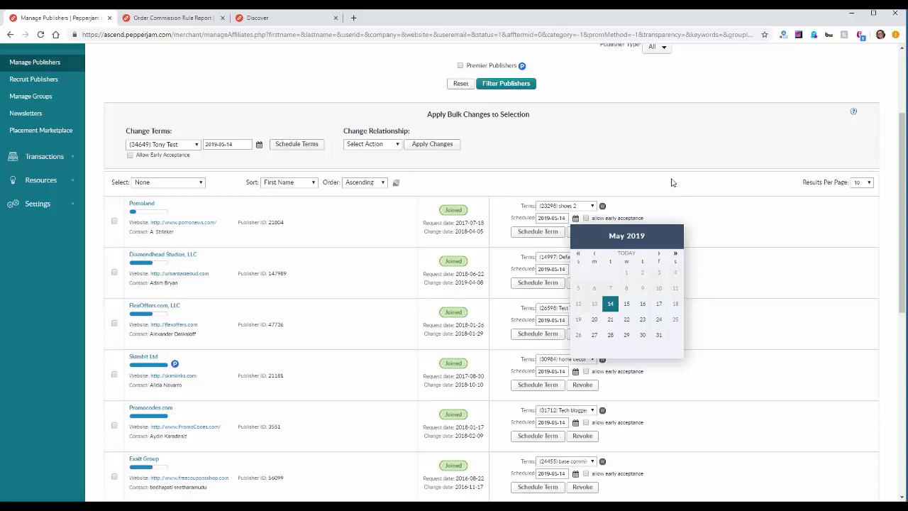
{"action": "left_click", "coordinate": [612, 304]}
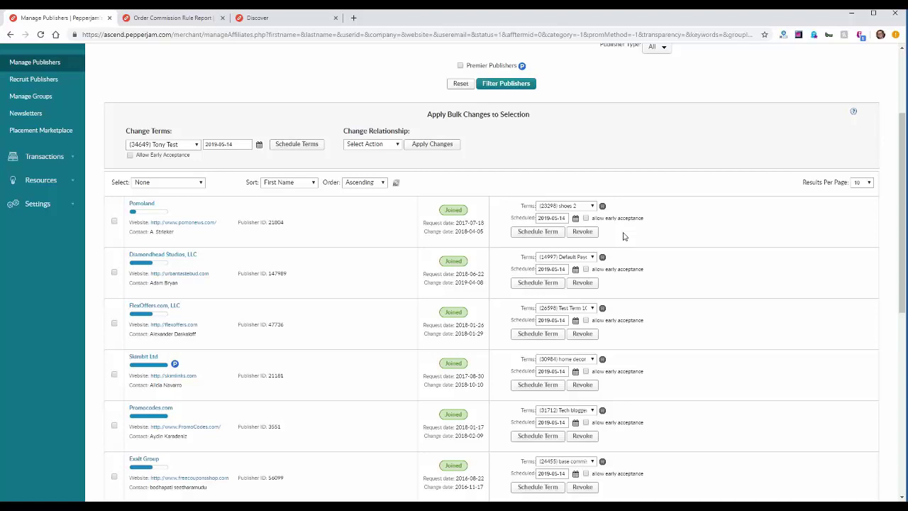
{"action": "left_click", "coordinate": [586, 219]}
{"action": "left_click", "coordinate": [550, 233]}
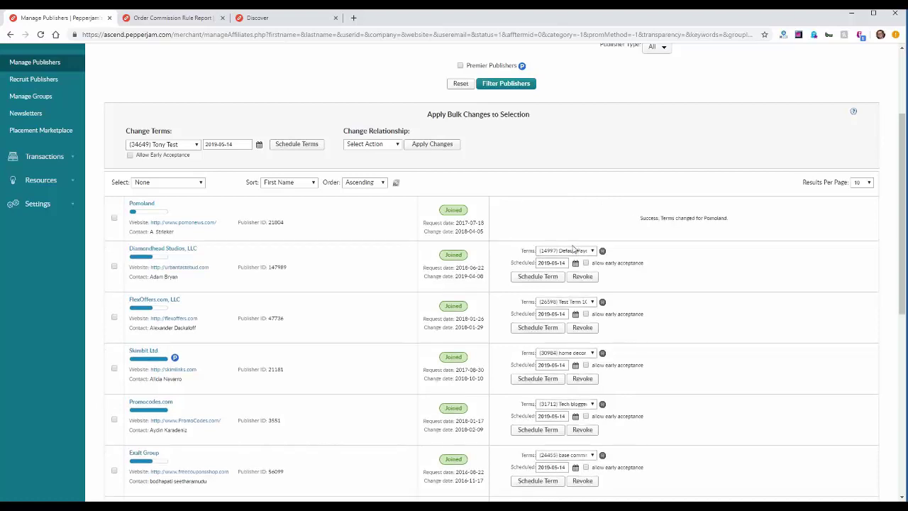
Step: Open the Attribution Settings page to review the attribution features
{"action": "scroll", "coordinate": [568, 252], "scroll_direction": "up", "scroll_amount": 1}
{"action": "scroll", "coordinate": [566, 257], "scroll_direction": "up", "scroll_amount": 2}
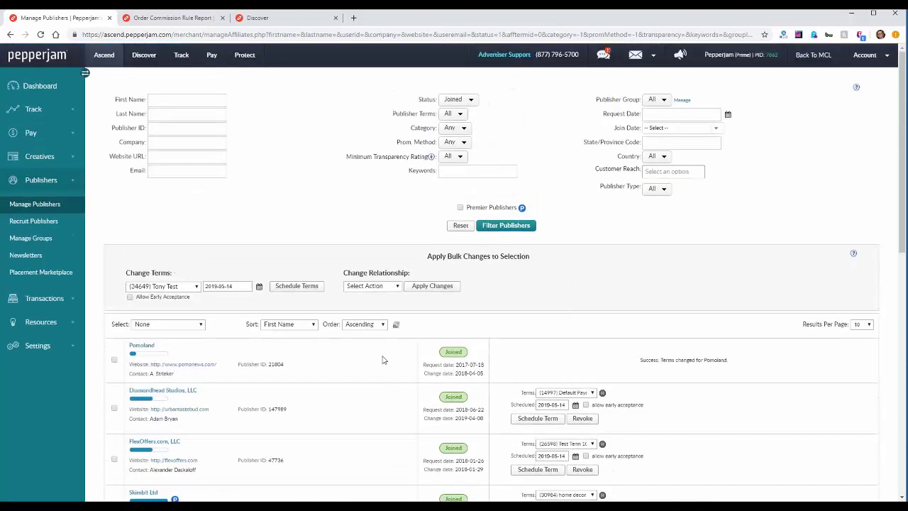
{"action": "left_click", "coordinate": [44, 134]}
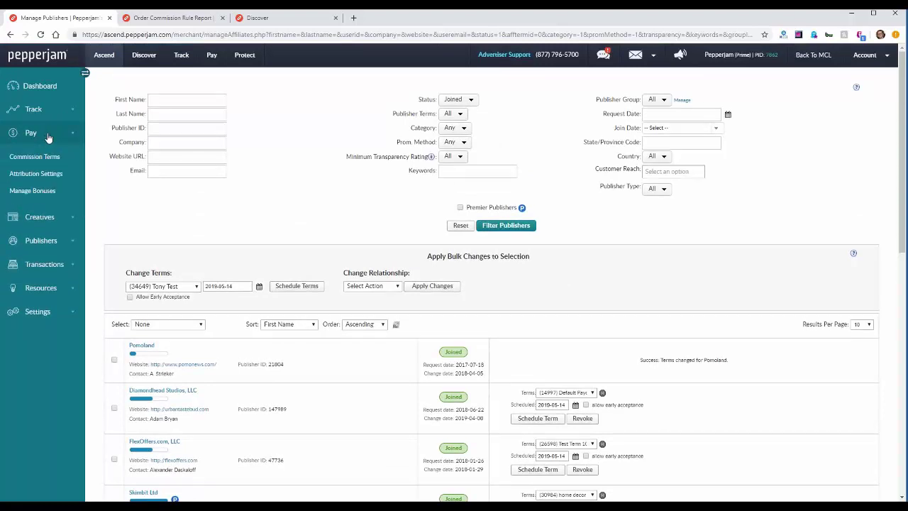
{"action": "left_click", "coordinate": [57, 176]}
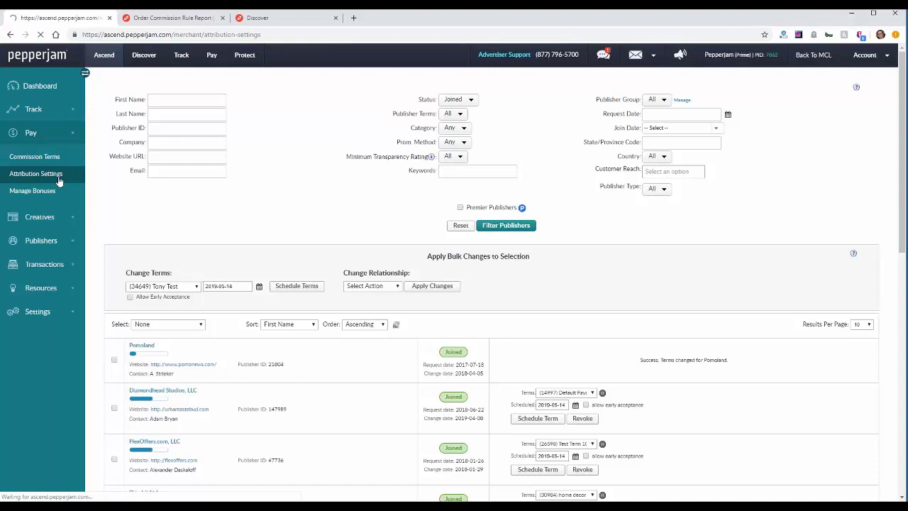
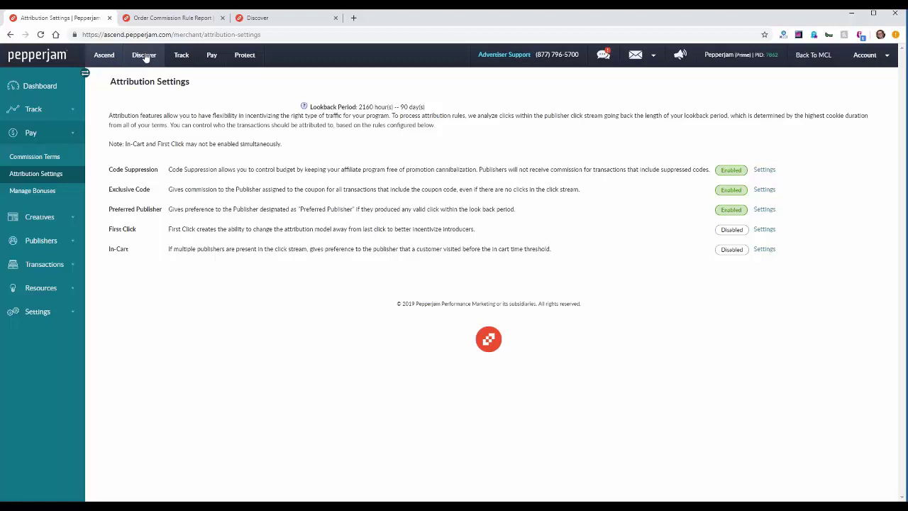
Step: Switch to Discover and examine the publisher search's performance, geographic and publisher type filters and its available presets
{"action": "left_click", "coordinate": [279, 19]}
{"action": "scroll", "coordinate": [309, 201], "scroll_direction": "down", "scroll_amount": 1}
{"action": "scroll", "coordinate": [309, 201], "scroll_direction": "down", "scroll_amount": 1}
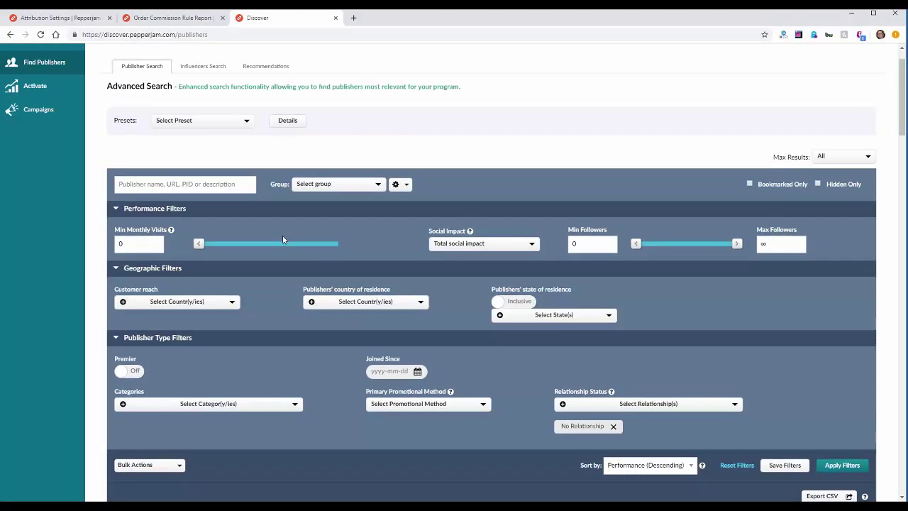
{"action": "scroll", "coordinate": [281, 251], "scroll_direction": "down", "scroll_amount": 1}
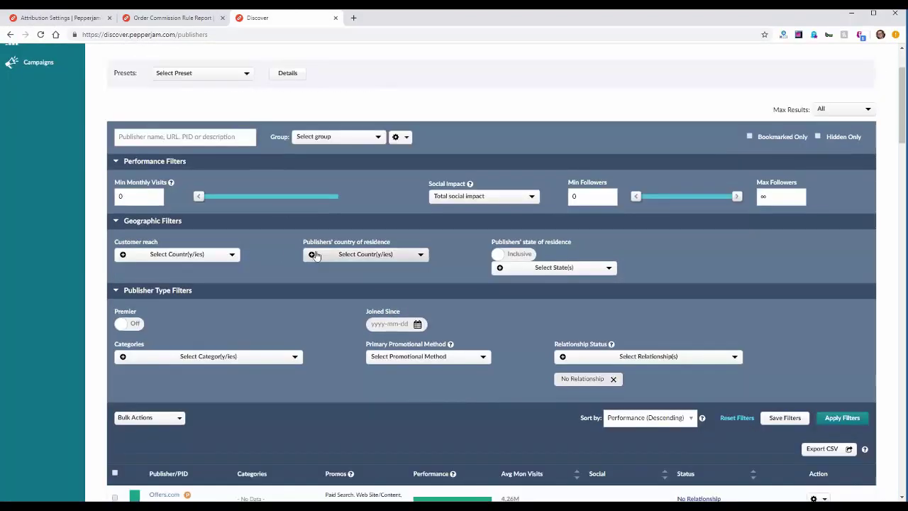
{"action": "scroll", "coordinate": [316, 256], "scroll_direction": "down", "scroll_amount": 1}
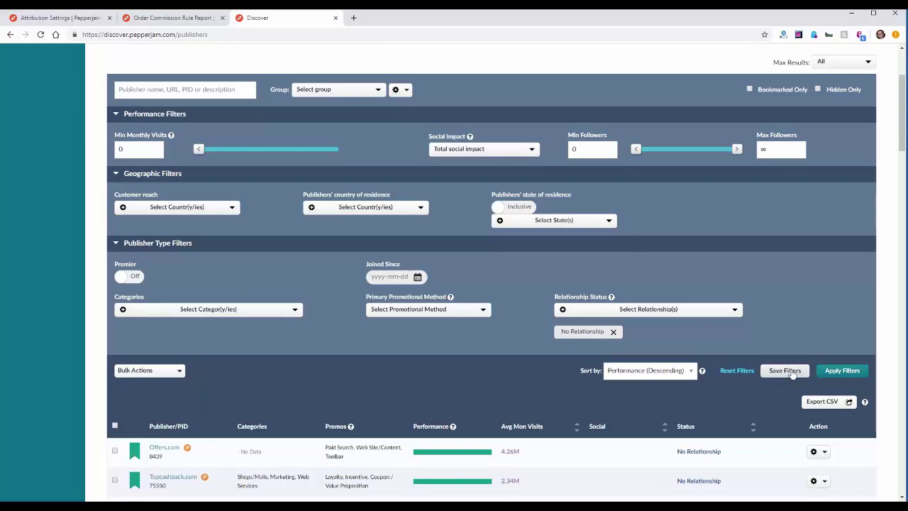
{"action": "scroll", "coordinate": [625, 342], "scroll_direction": "up", "scroll_amount": 2}
{"action": "scroll", "coordinate": [304, 195], "scroll_direction": "down", "scroll_amount": 1}
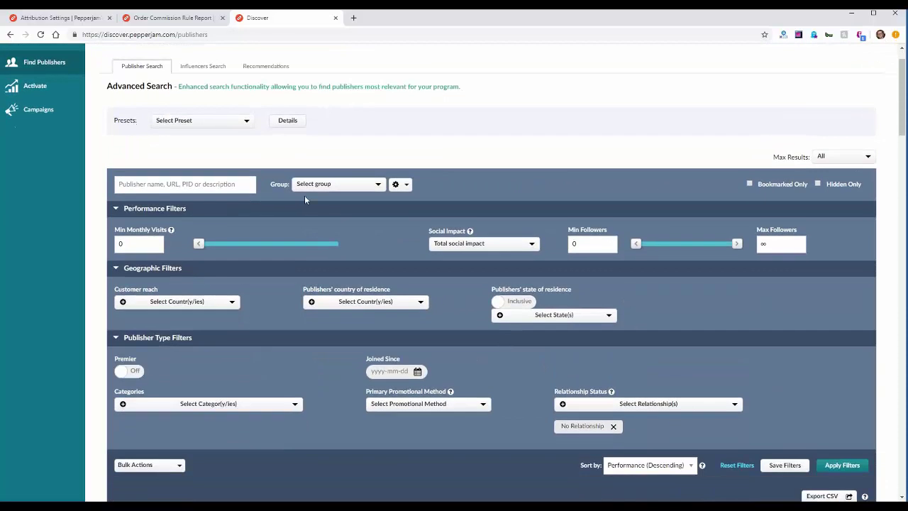
{"action": "left_click", "coordinate": [181, 77]}
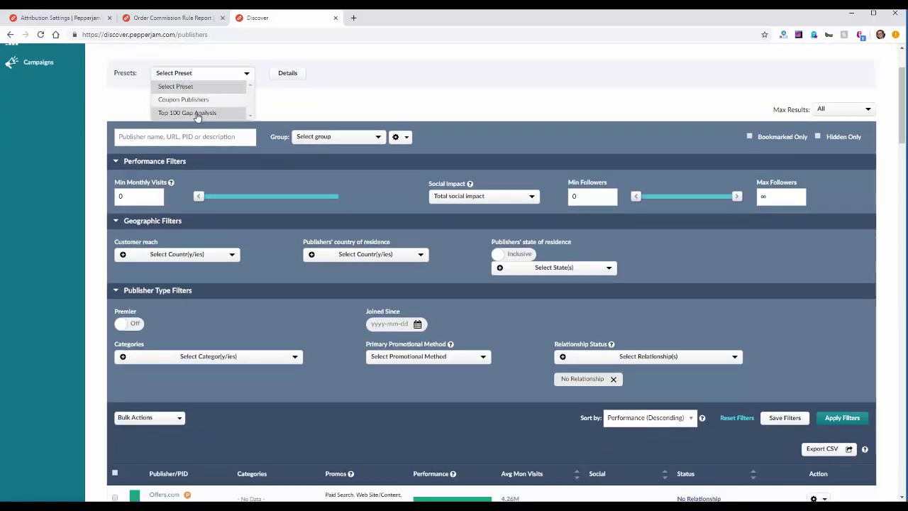
{"action": "left_click", "coordinate": [288, 102]}
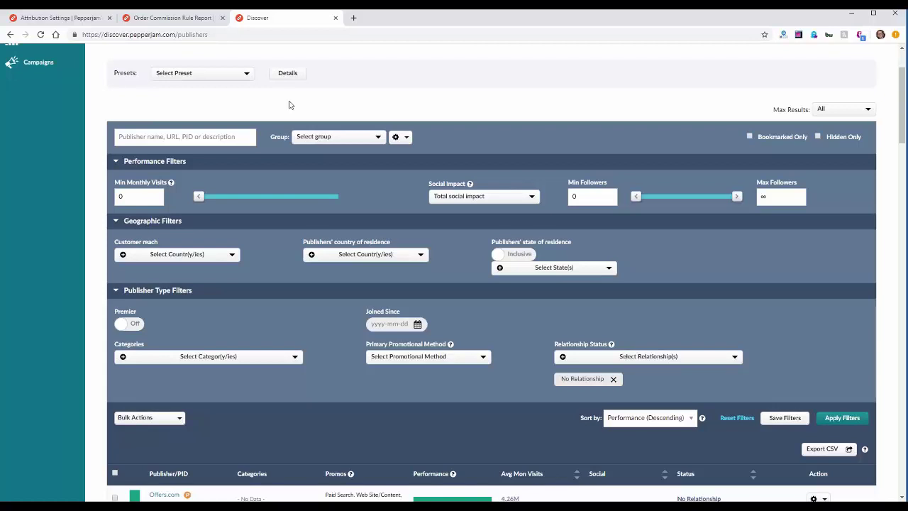
Step: Review the publisher results and the actions for Offers.com, view its email form, and close the form without sending
{"action": "scroll", "coordinate": [307, 103], "scroll_direction": "down", "scroll_amount": 3}
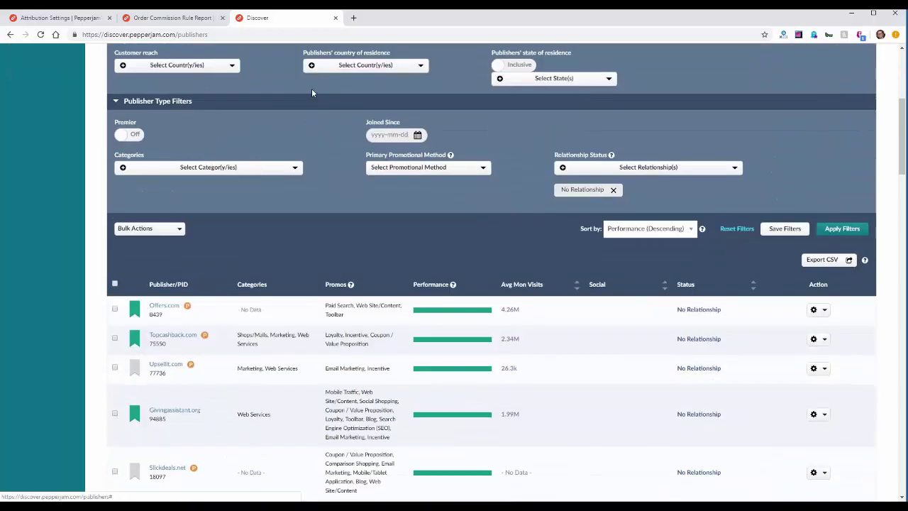
{"action": "scroll", "coordinate": [313, 87], "scroll_direction": "down", "scroll_amount": 3}
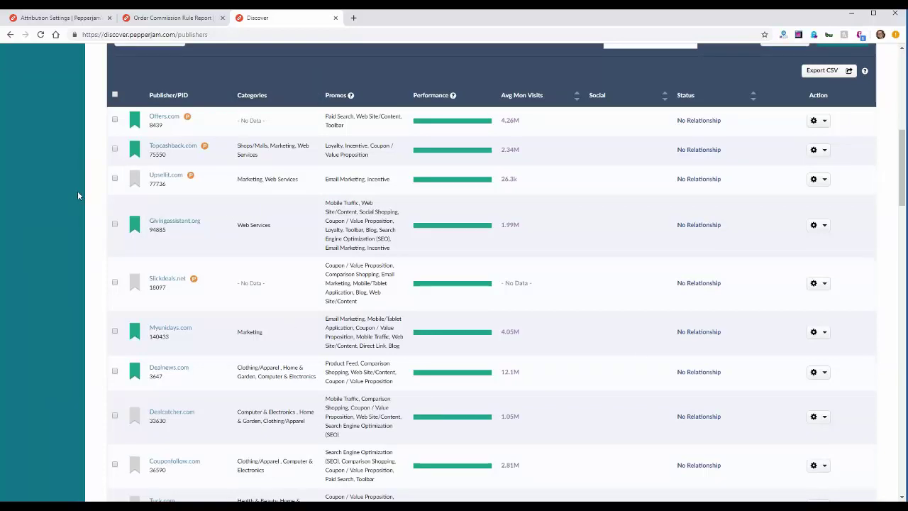
{"action": "scroll", "coordinate": [78, 193], "scroll_direction": "up", "scroll_amount": 1}
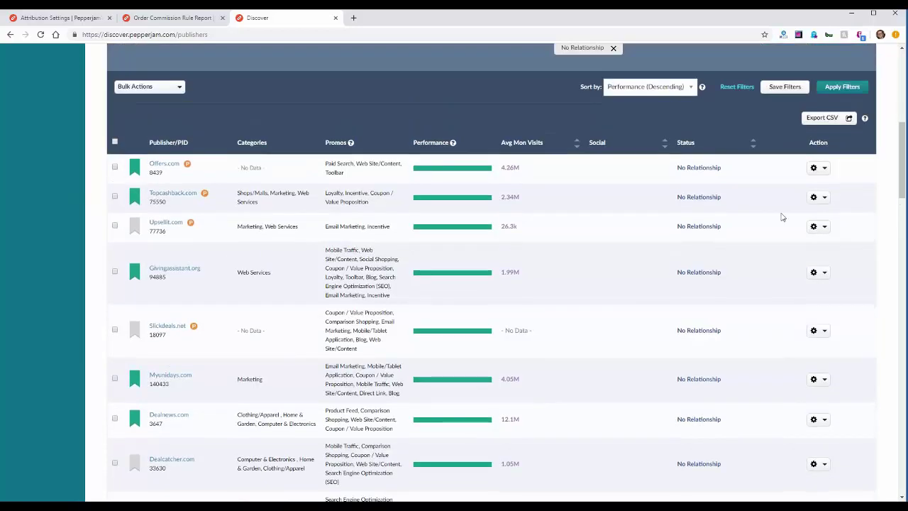
{"action": "left_click", "coordinate": [818, 171]}
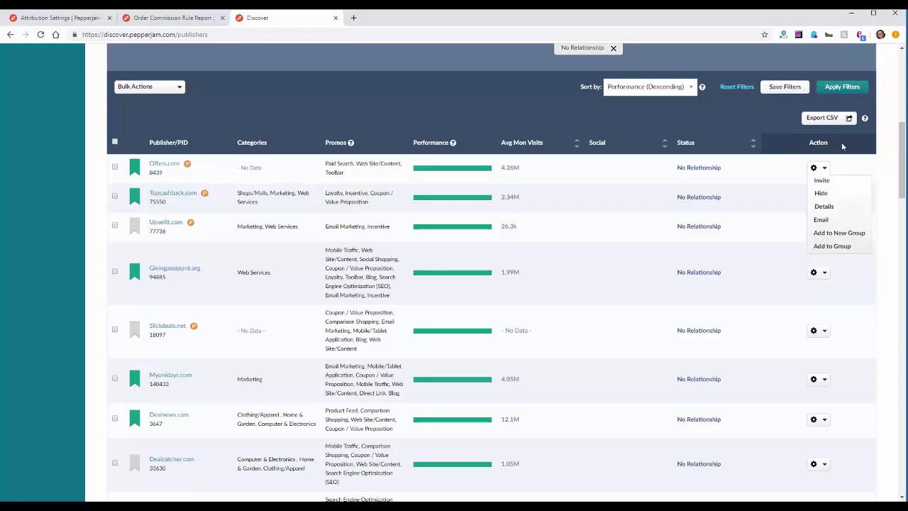
{"action": "left_click", "coordinate": [851, 221]}
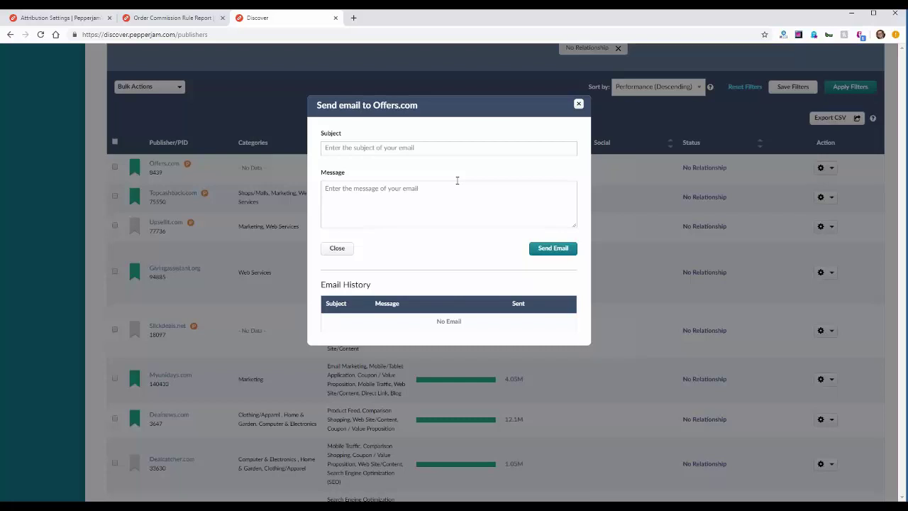
{"action": "left_click", "coordinate": [579, 105]}
Step: Show the curated publisher recommendations in Discover and look over the recommended publisher cards
{"action": "scroll", "coordinate": [328, 219], "scroll_direction": "up", "scroll_amount": 7}
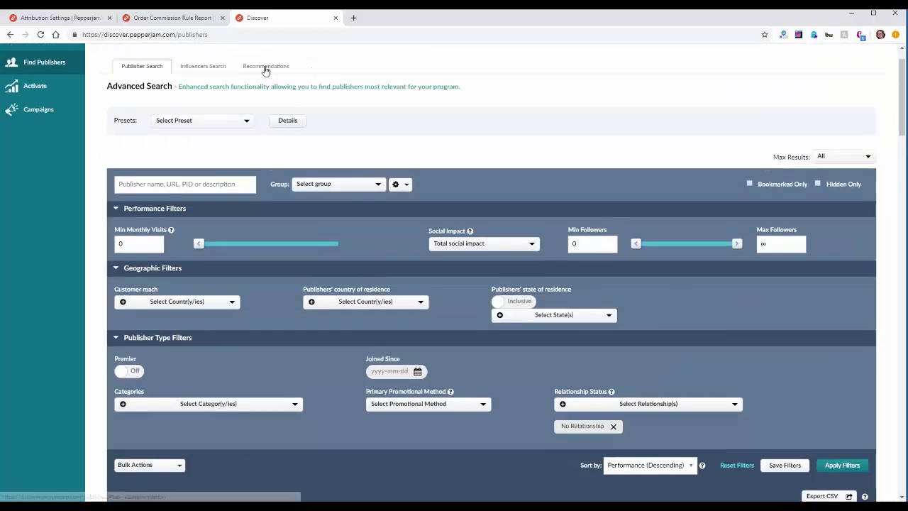
{"action": "left_click", "coordinate": [264, 69]}
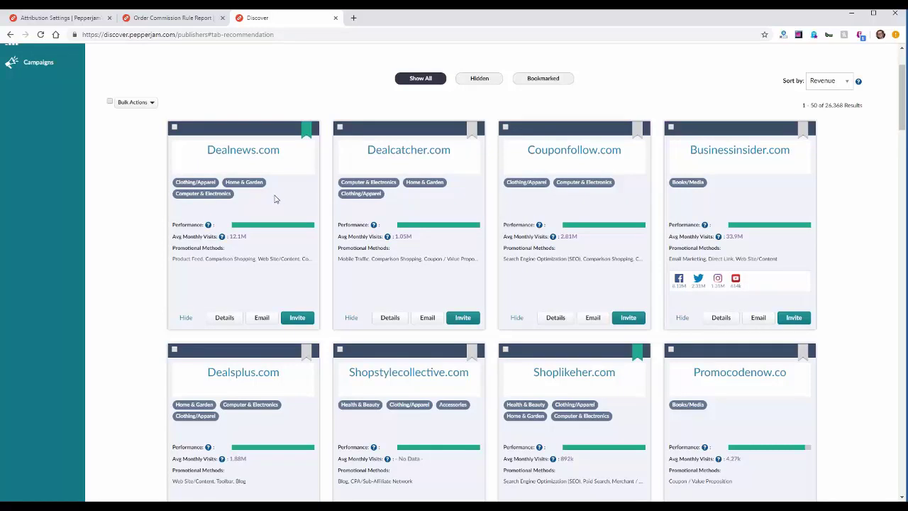
{"action": "scroll", "coordinate": [100, 213], "scroll_direction": "up", "scroll_amount": 1}
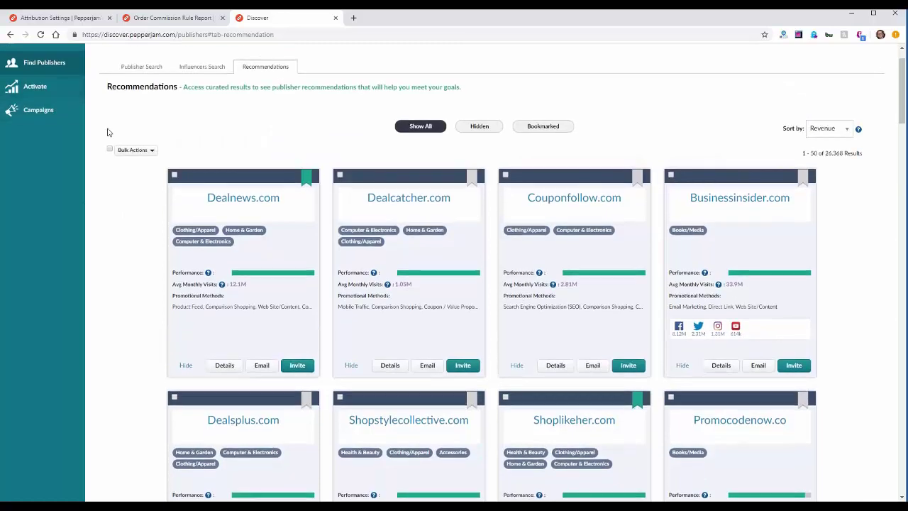
{"action": "scroll", "coordinate": [114, 149], "scroll_direction": "up", "scroll_amount": 1}
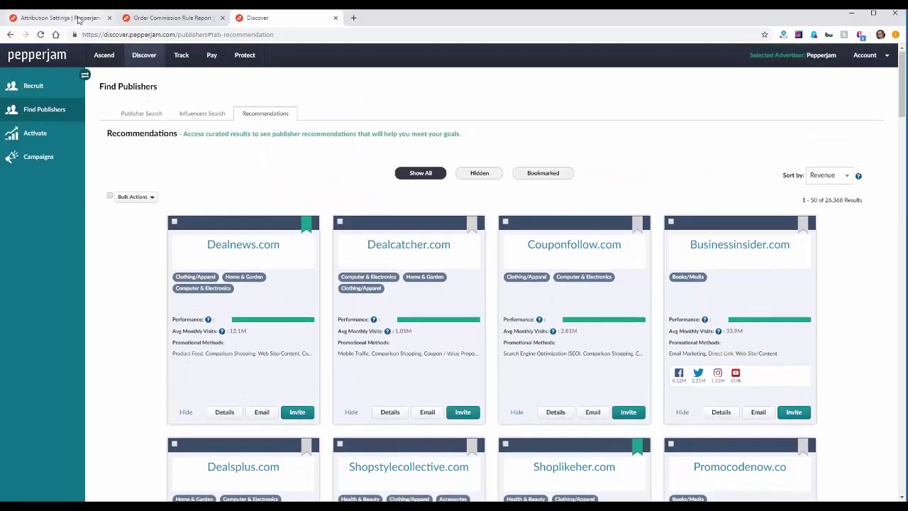
Step: Return to Ascend, show the Text Link List, and open a blank form for adding a text link
{"action": "left_click", "coordinate": [78, 18]}
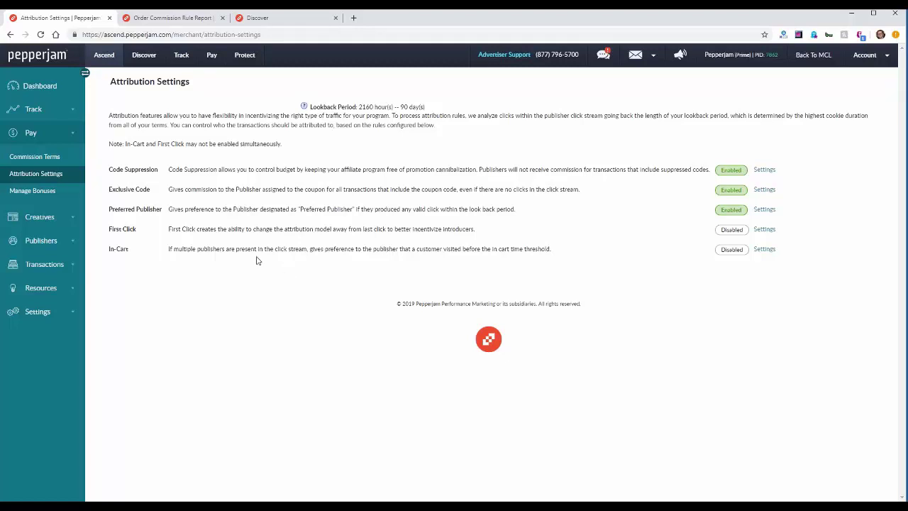
{"action": "left_click", "coordinate": [40, 217]}
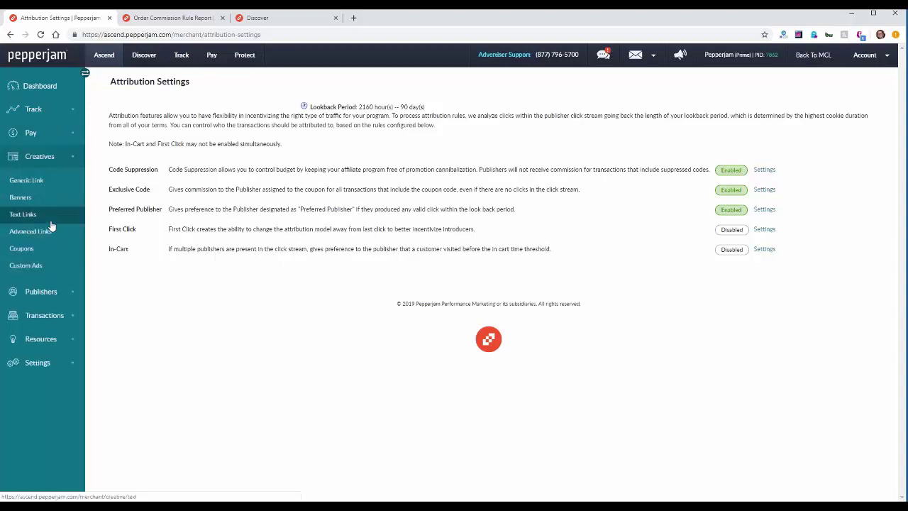
{"action": "left_click", "coordinate": [50, 217]}
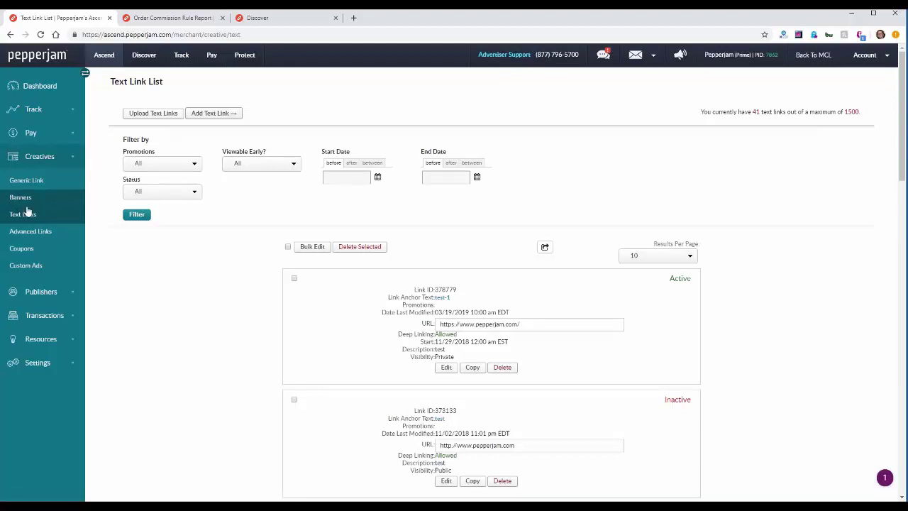
{"action": "left_click", "coordinate": [224, 117]}
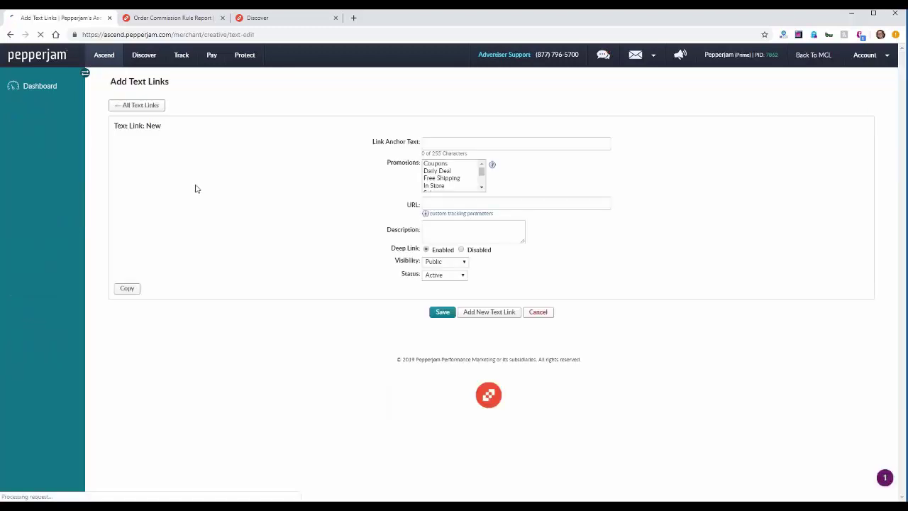
{"action": "left_click", "coordinate": [523, 142]}
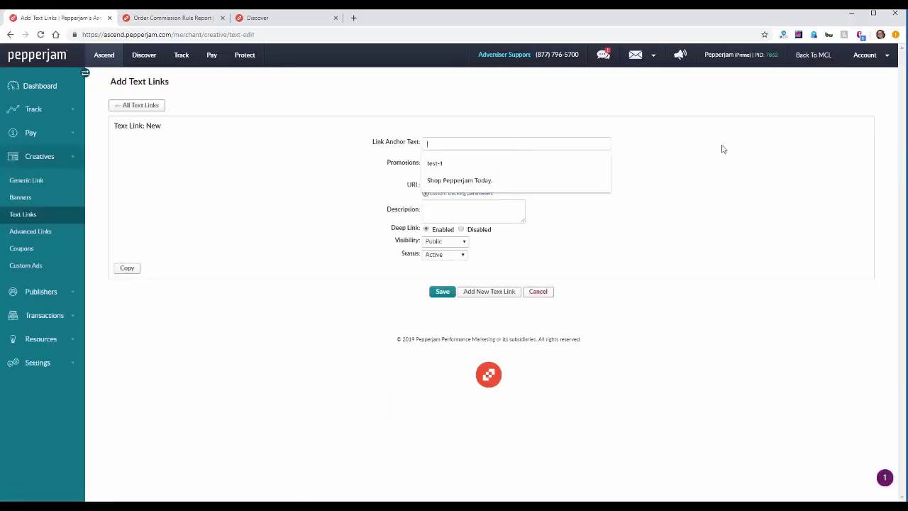
{"action": "type", "text": "Shop "}
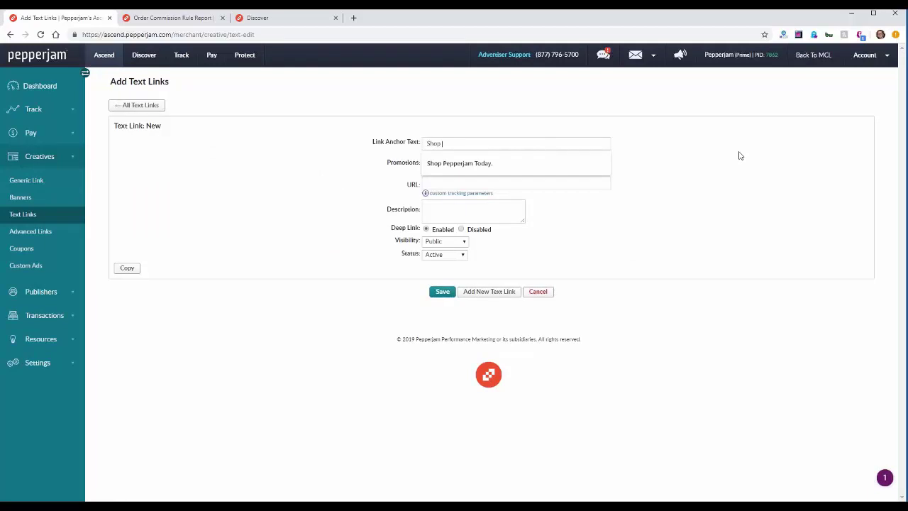
{"action": "type", "text": "Pepperjam  Today"}
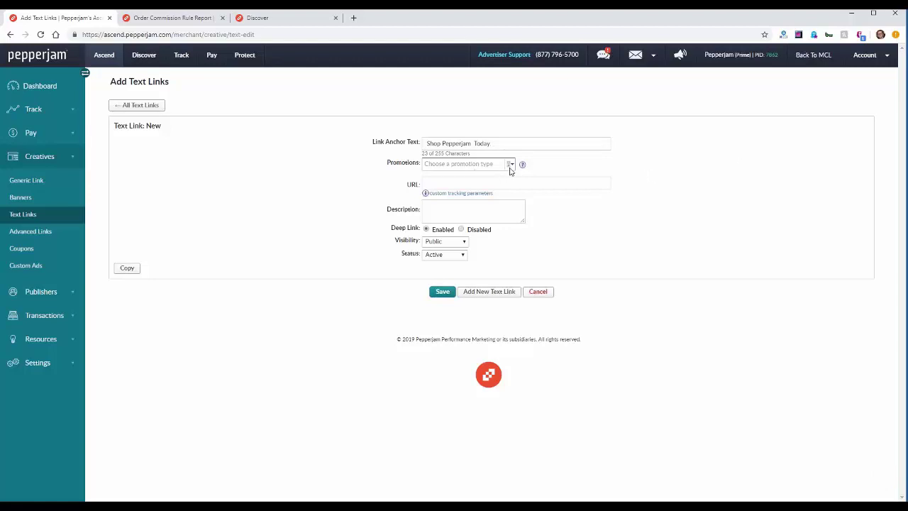
{"action": "left_click", "coordinate": [576, 184]}
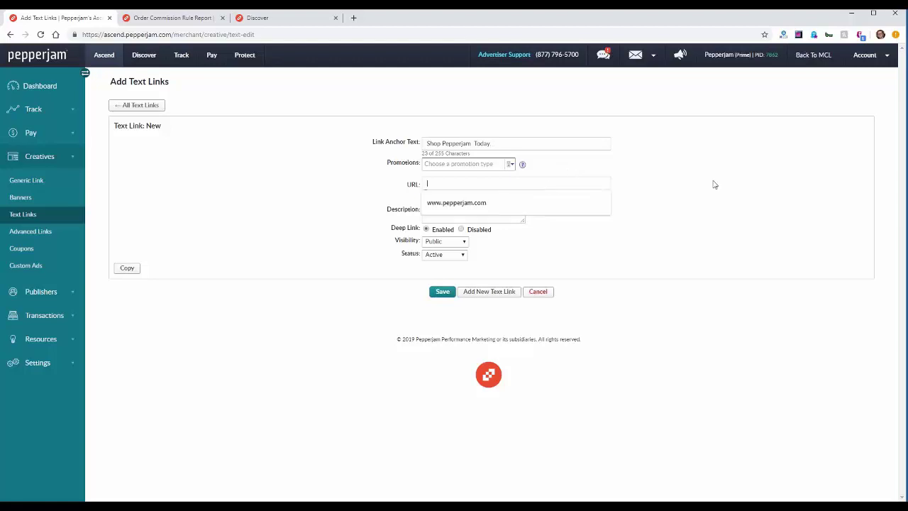
{"action": "left_click", "coordinate": [596, 200]}
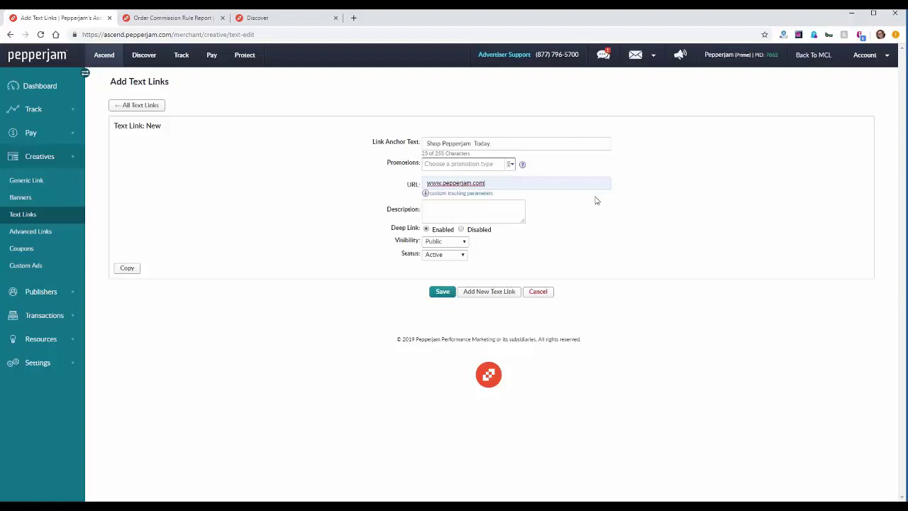
{"action": "left_click", "coordinate": [428, 179]}
{"action": "type", "text": "http:"}
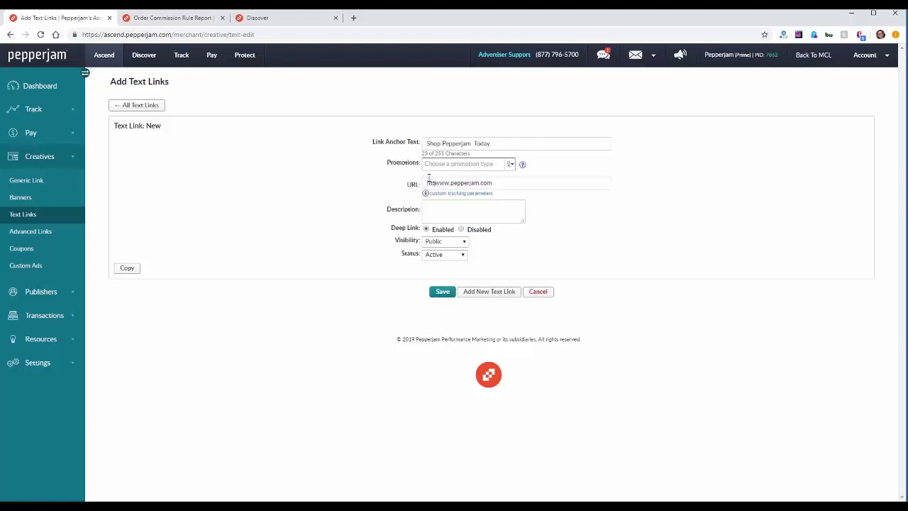
{"action": "type", "text": "//"}
Step: Examine the new text link's description, deep link and visibility options without changing them
{"action": "left_click", "coordinate": [523, 209]}
{"action": "left_click_drag", "start_coordinate": [390, 228], "coordinate": [403, 232]}
{"action": "left_click", "coordinate": [347, 239]}
{"action": "left_click", "coordinate": [458, 242]}
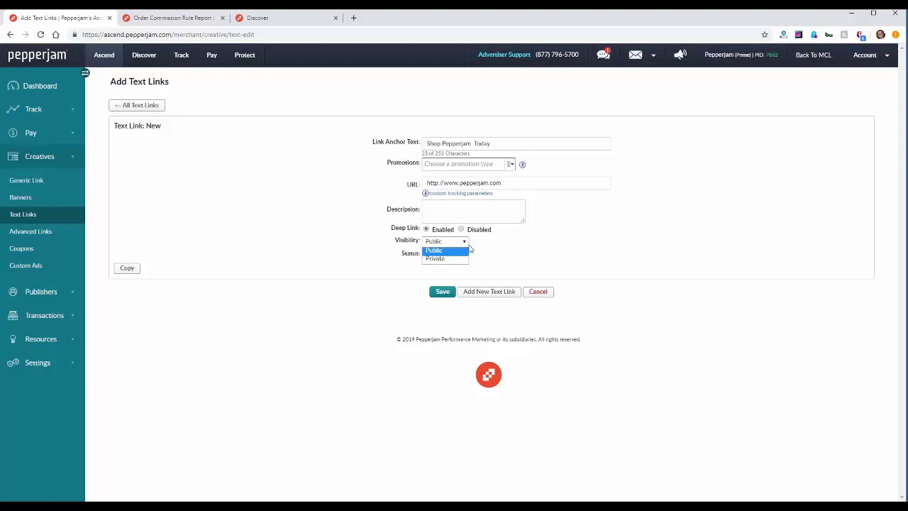
{"action": "left_click", "coordinate": [511, 263]}
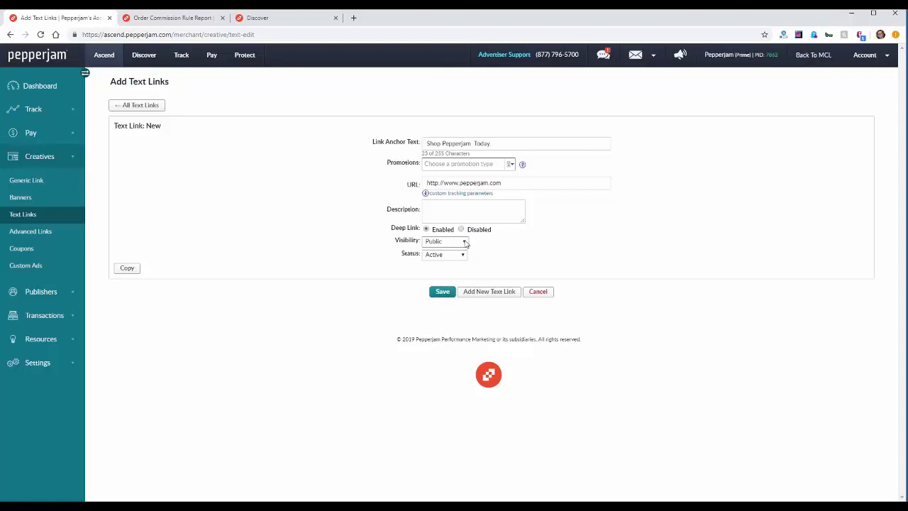
{"action": "left_click", "coordinate": [465, 243]}
{"action": "left_click", "coordinate": [513, 253]}
Step: Set the text link's status to Date Range and allow it to be viewed early
{"action": "left_click", "coordinate": [454, 257]}
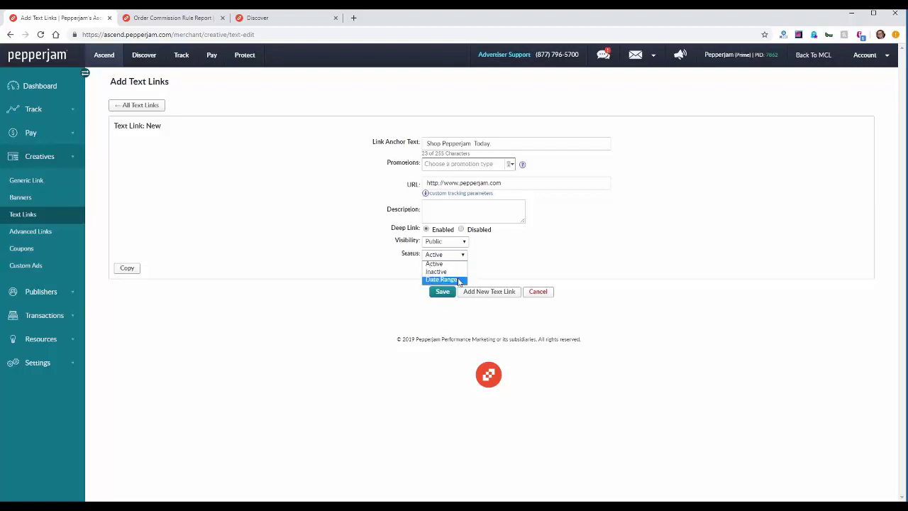
{"action": "left_click", "coordinate": [459, 279]}
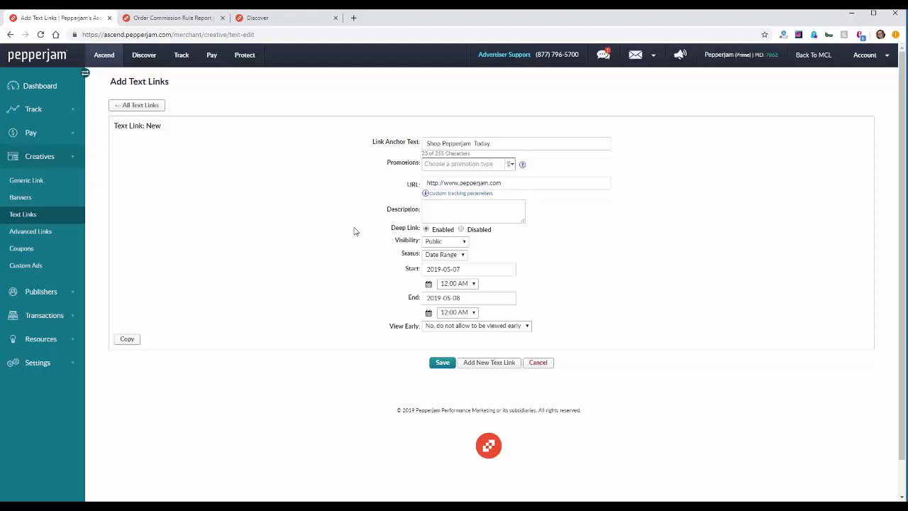
{"action": "left_click", "coordinate": [475, 327]}
{"action": "left_click", "coordinate": [467, 341]}
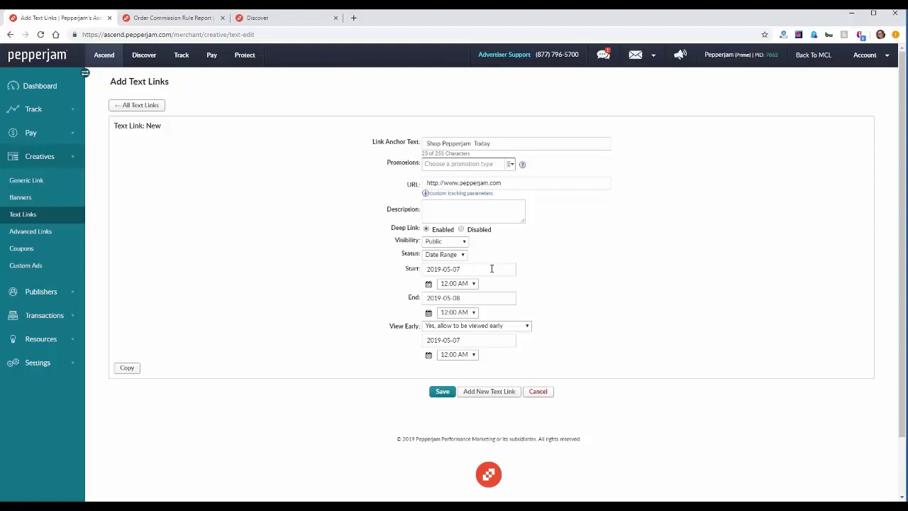
Step: Duplicate the filled-in text link entry and compare the copied entries with the original
{"action": "scroll", "coordinate": [556, 266], "scroll_direction": "down", "scroll_amount": 1}
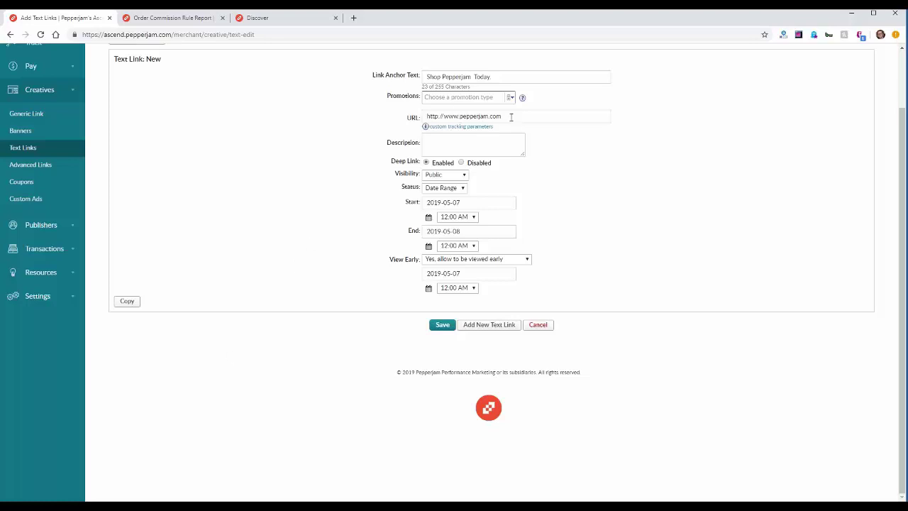
{"action": "left_click_drag", "start_coordinate": [517, 119], "coordinate": [409, 120]}
{"action": "left_click", "coordinate": [306, 162]}
{"action": "left_click", "coordinate": [127, 301]}
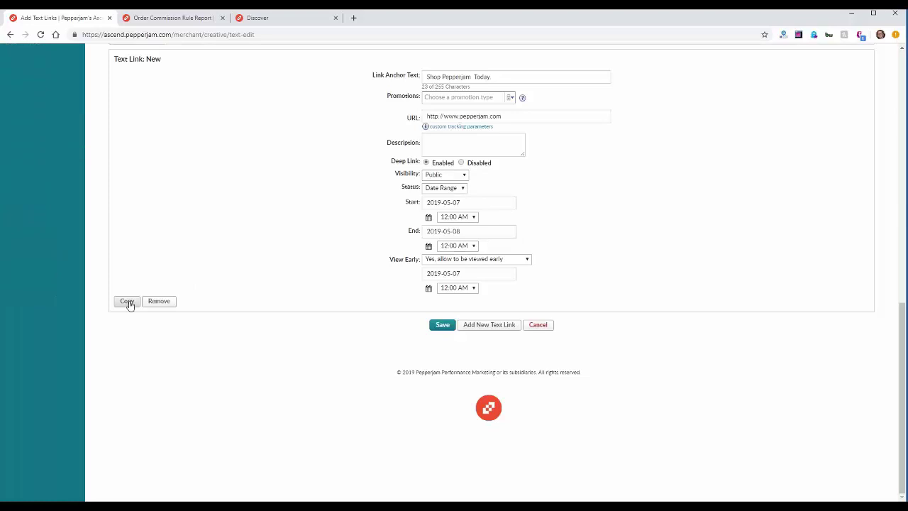
{"action": "scroll", "coordinate": [202, 308], "scroll_direction": "up", "scroll_amount": 8}
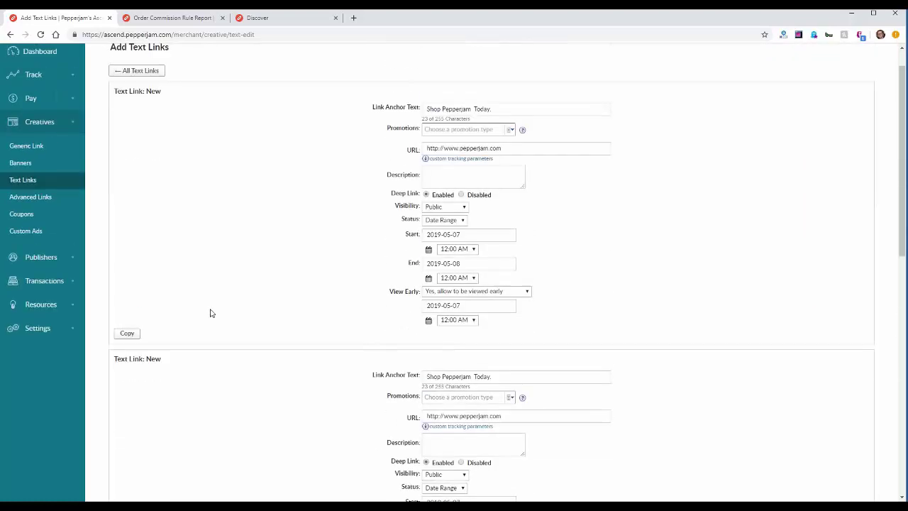
{"action": "scroll", "coordinate": [360, 257], "scroll_direction": "down", "scroll_amount": 5}
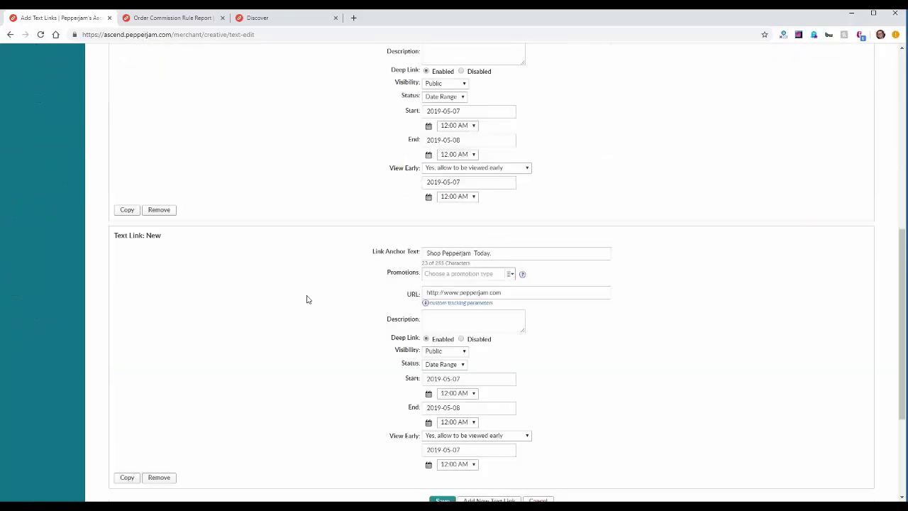
{"action": "scroll", "coordinate": [306, 346], "scroll_direction": "up", "scroll_amount": 5}
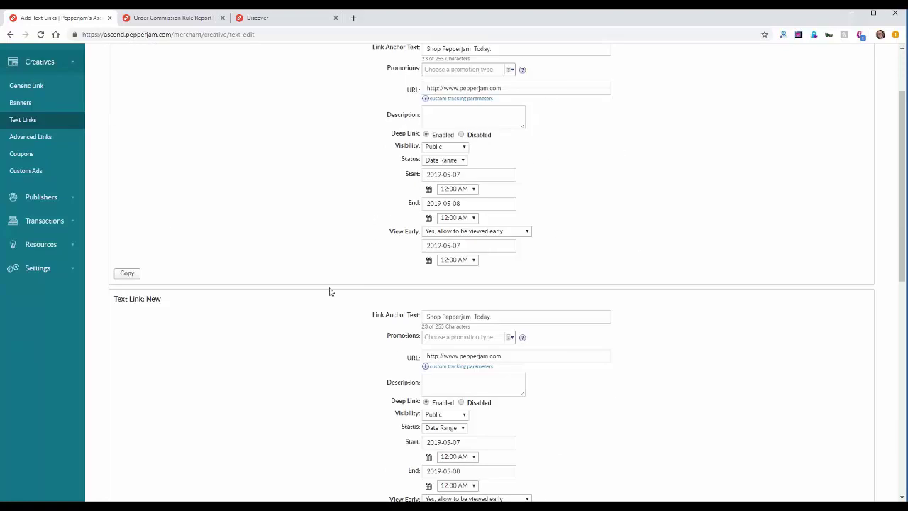
{"action": "scroll", "coordinate": [584, 177], "scroll_direction": "up", "scroll_amount": 2}
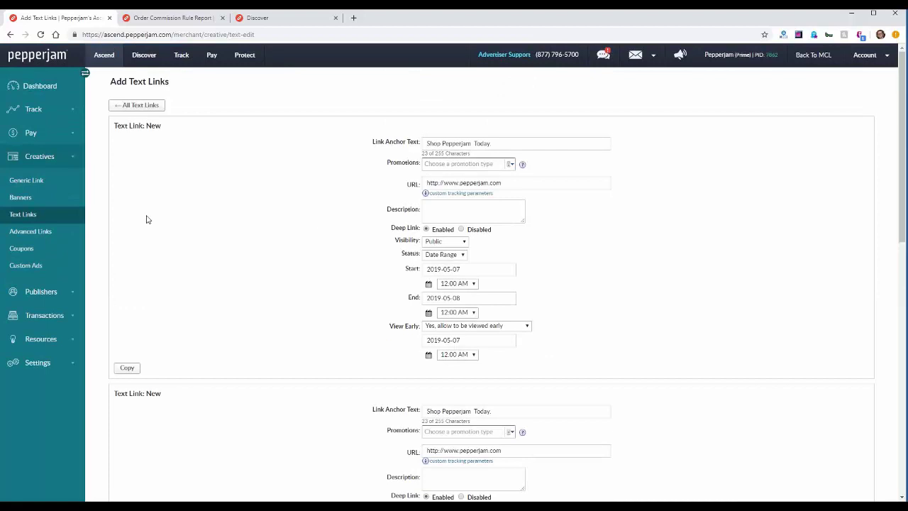
Step: Return to the Text Link List, view the bulk upload file requirements, close them, and look over the existing links
{"action": "left_click", "coordinate": [67, 220]}
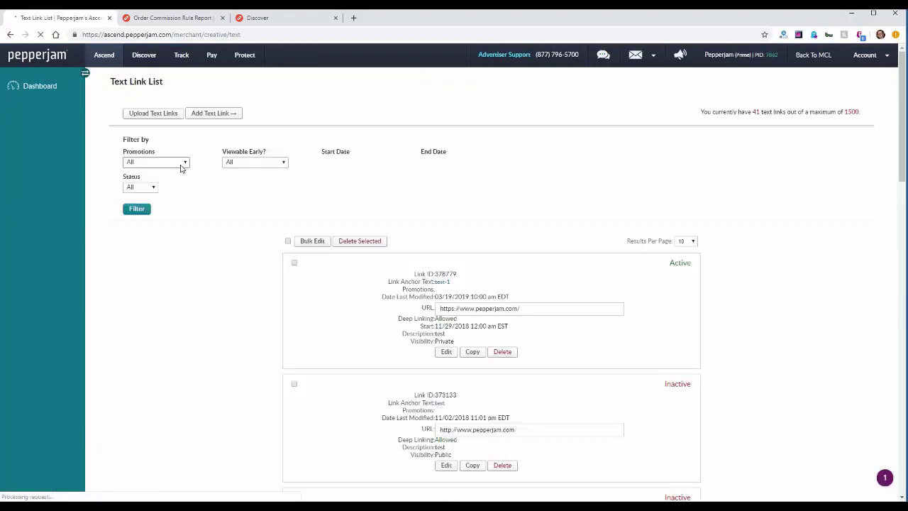
{"action": "left_click", "coordinate": [154, 114]}
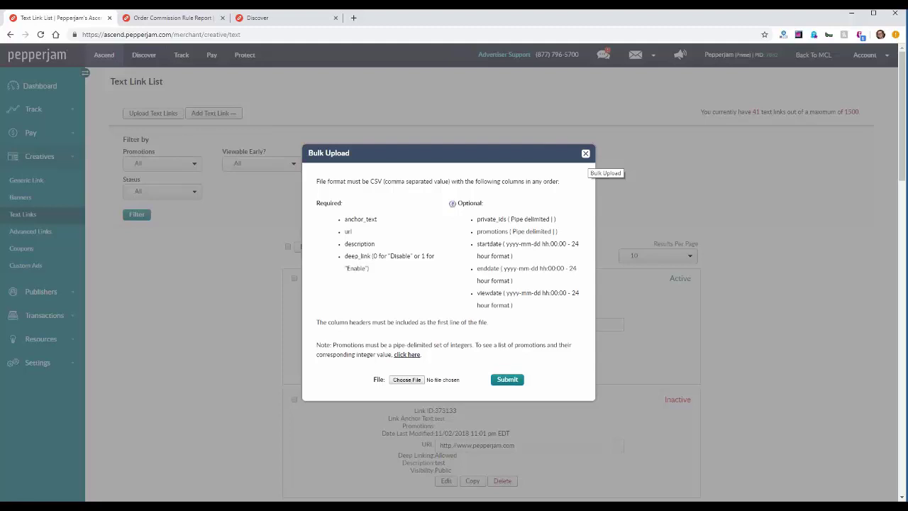
{"action": "left_click", "coordinate": [586, 155]}
{"action": "scroll", "coordinate": [248, 253], "scroll_direction": "down", "scroll_amount": 1}
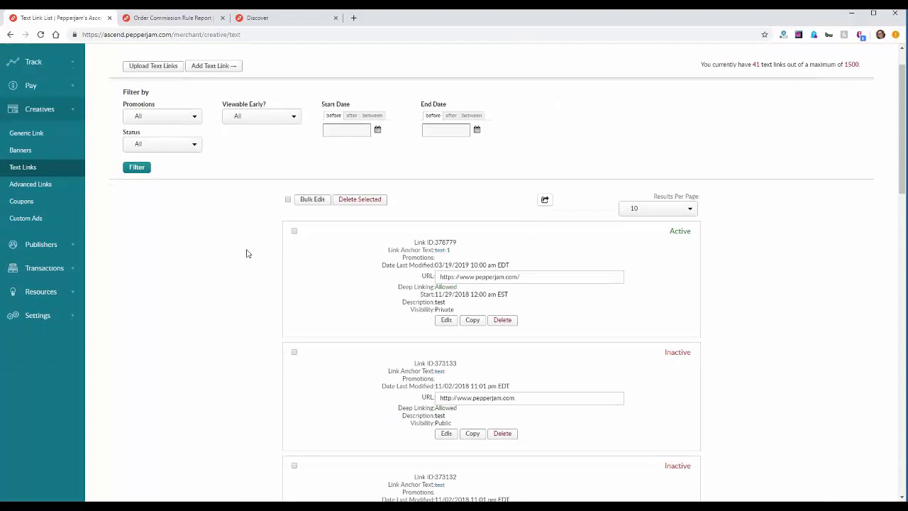
{"action": "scroll", "coordinate": [248, 253], "scroll_direction": "down", "scroll_amount": 1}
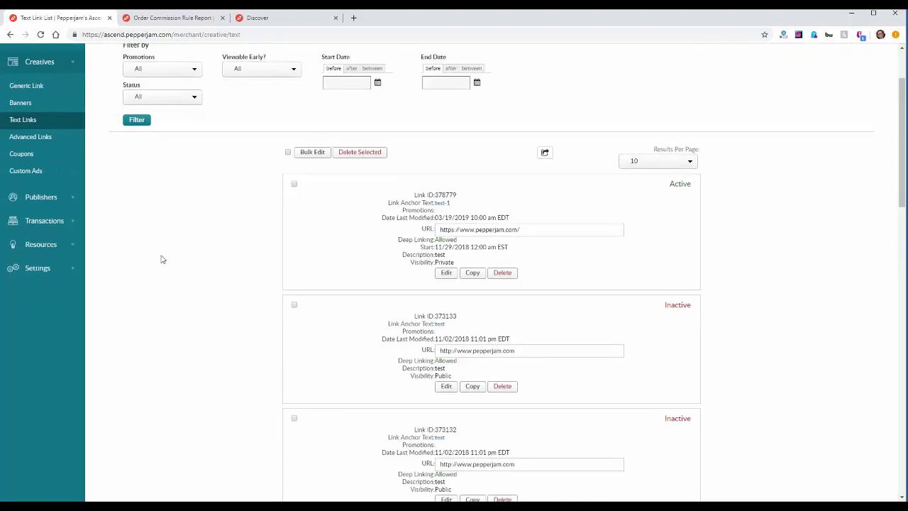
Step: Show the program settings and review them through the shipping countries, promotional categories and program description
{"action": "left_click", "coordinate": [64, 271]}
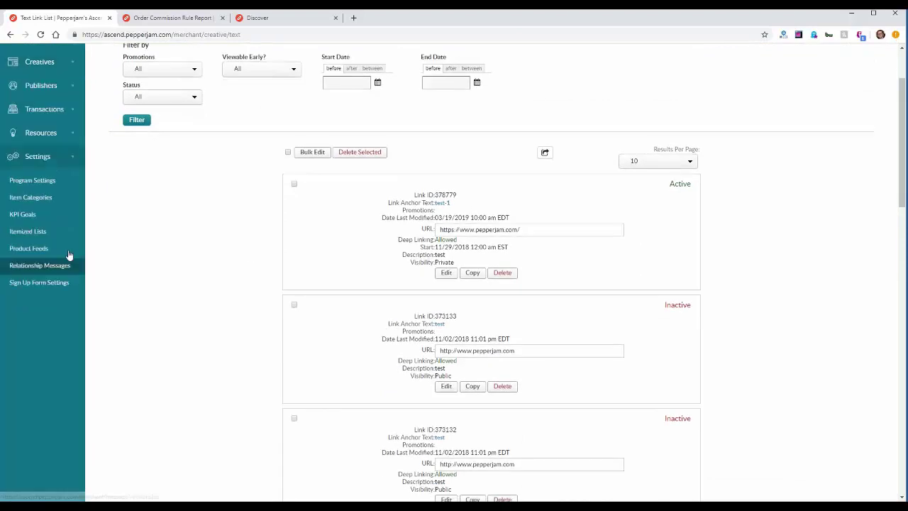
{"action": "left_click", "coordinate": [51, 181]}
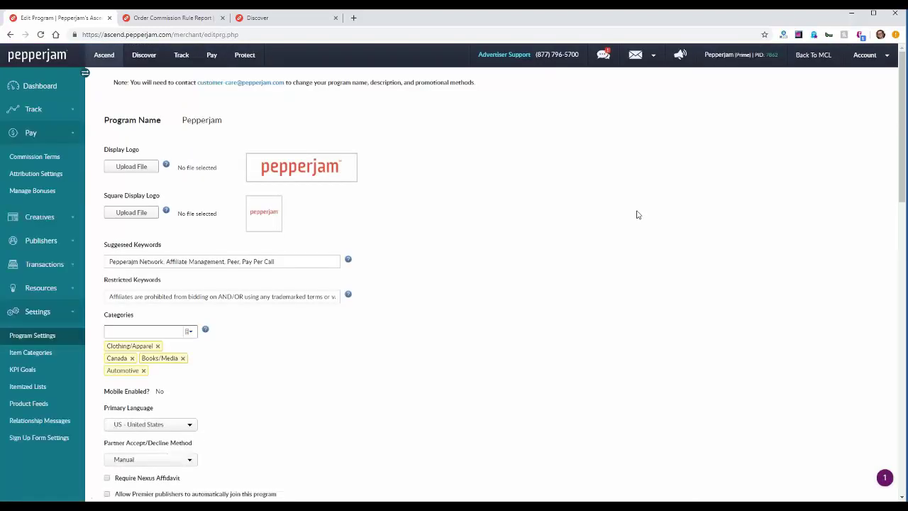
{"action": "scroll", "coordinate": [630, 220], "scroll_direction": "down", "scroll_amount": 10}
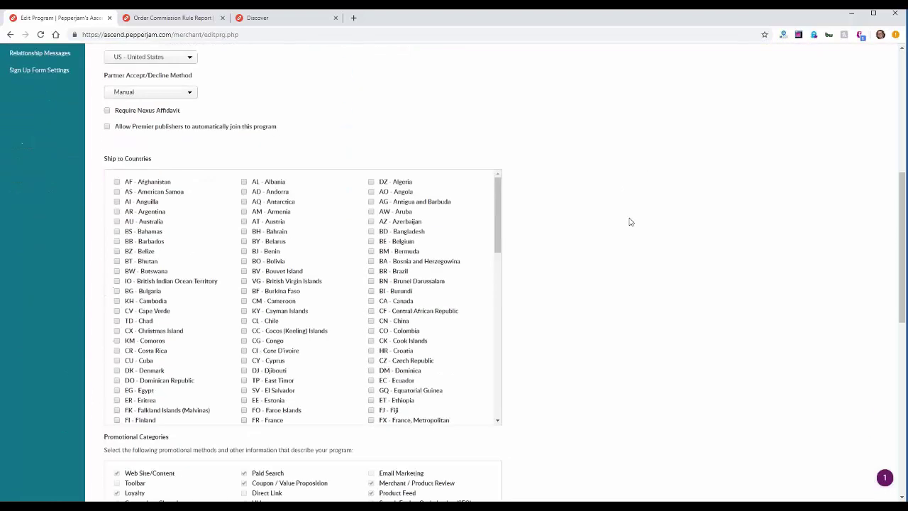
{"action": "scroll", "coordinate": [620, 213], "scroll_direction": "down", "scroll_amount": 1}
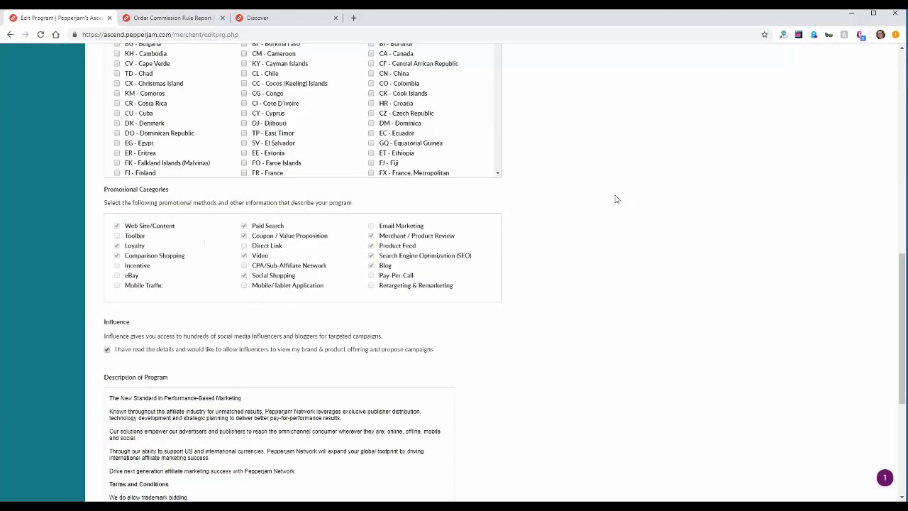
{"action": "scroll", "coordinate": [618, 195], "scroll_direction": "down", "scroll_amount": 3}
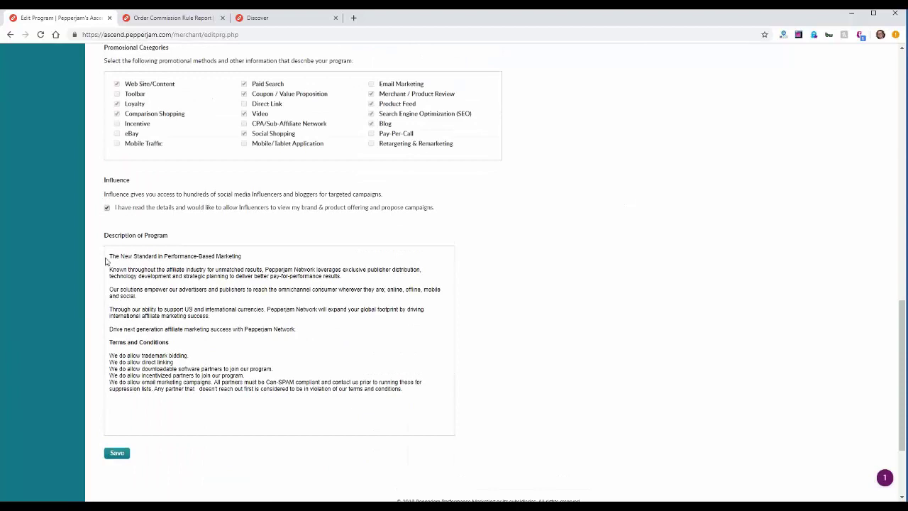
{"action": "left_click_drag", "start_coordinate": [109, 256], "coordinate": [417, 394]}
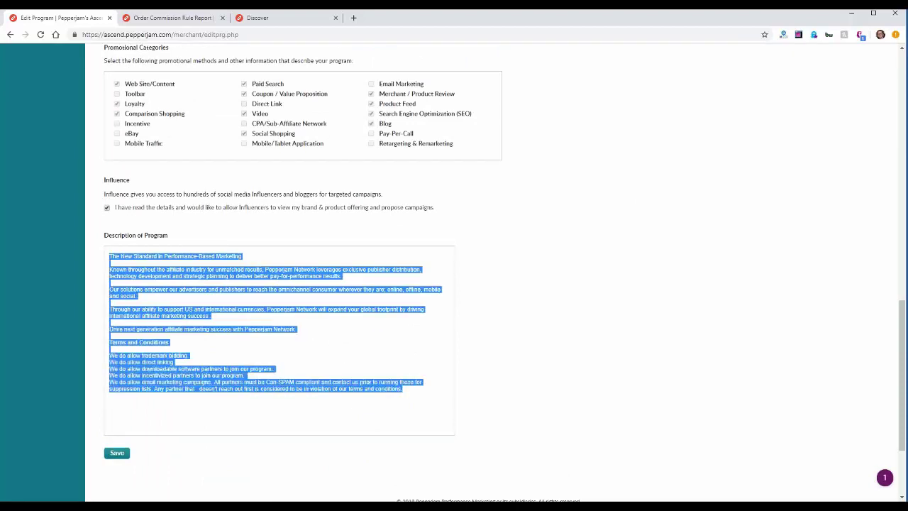
{"action": "left_click", "coordinate": [545, 376]}
Step: Go back over the program's keywords, categories and logos, and examine the note about contacting customer care for changes
{"action": "scroll", "coordinate": [536, 367], "scroll_direction": "up", "scroll_amount": 5}
{"action": "scroll", "coordinate": [535, 367], "scroll_direction": "up", "scroll_amount": 4}
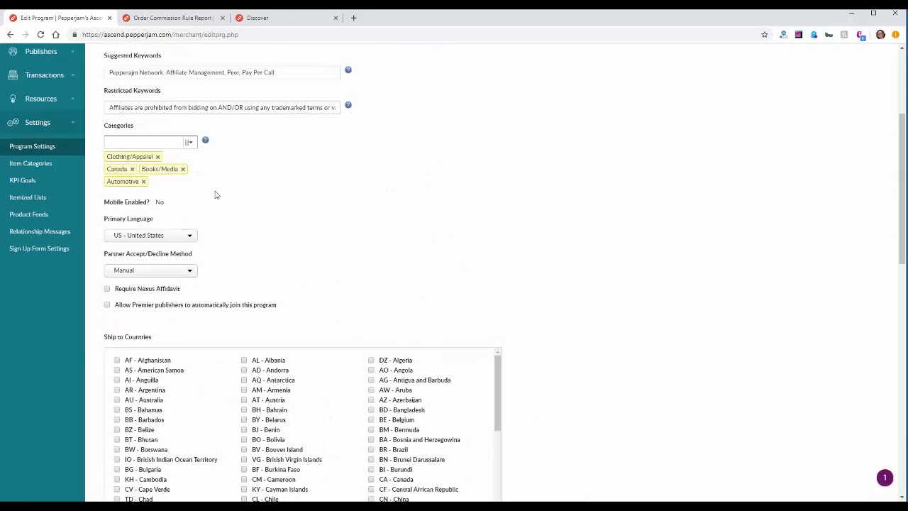
{"action": "scroll", "coordinate": [392, 236], "scroll_direction": "up", "scroll_amount": 2}
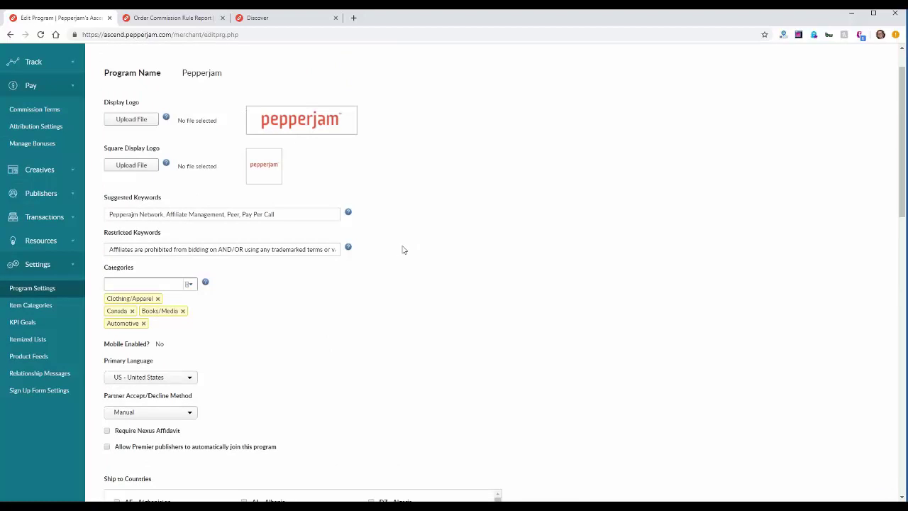
{"action": "scroll", "coordinate": [402, 248], "scroll_direction": "up", "scroll_amount": 1}
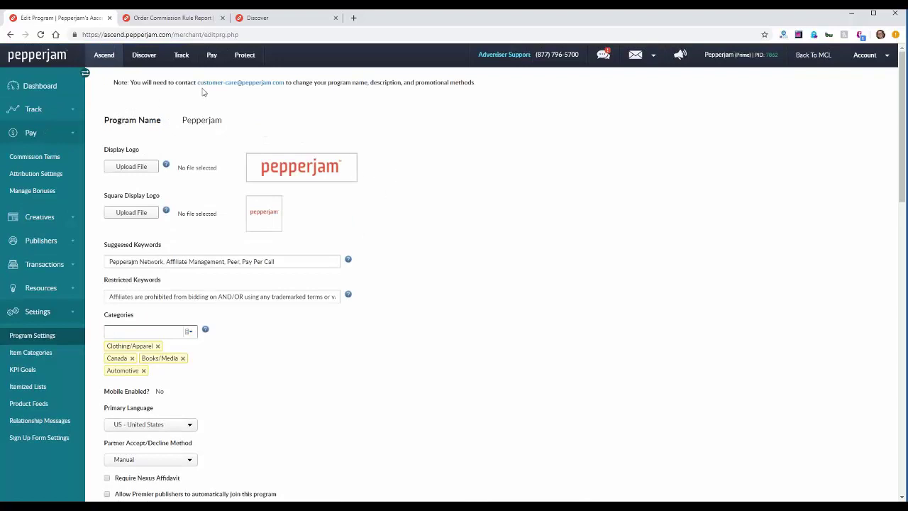
{"action": "left_click_drag", "start_coordinate": [196, 83], "coordinate": [288, 84]}
{"action": "left_click", "coordinate": [284, 106]}
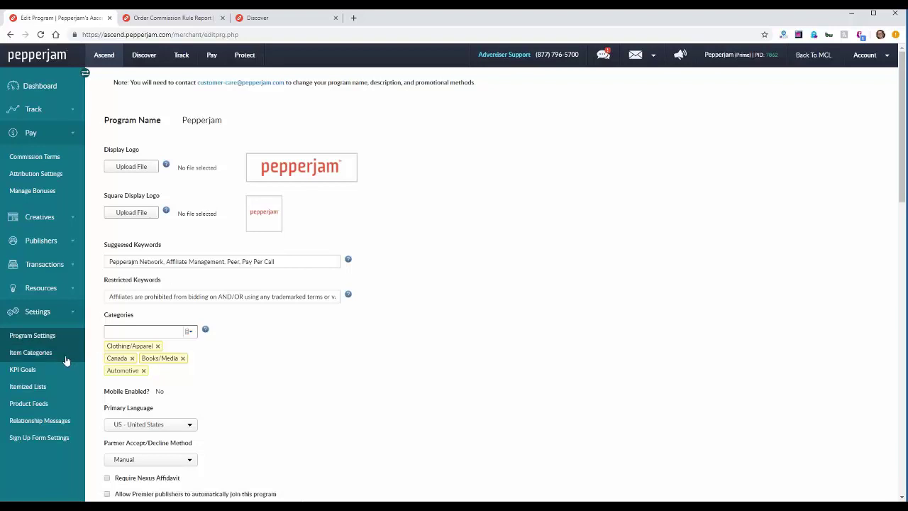
Step: View the item categories and the KPI goals, including the calculation options for Average Order Value (AOV)
{"action": "scroll", "coordinate": [74, 363], "scroll_direction": "down", "scroll_amount": 1}
{"action": "left_click", "coordinate": [62, 312]}
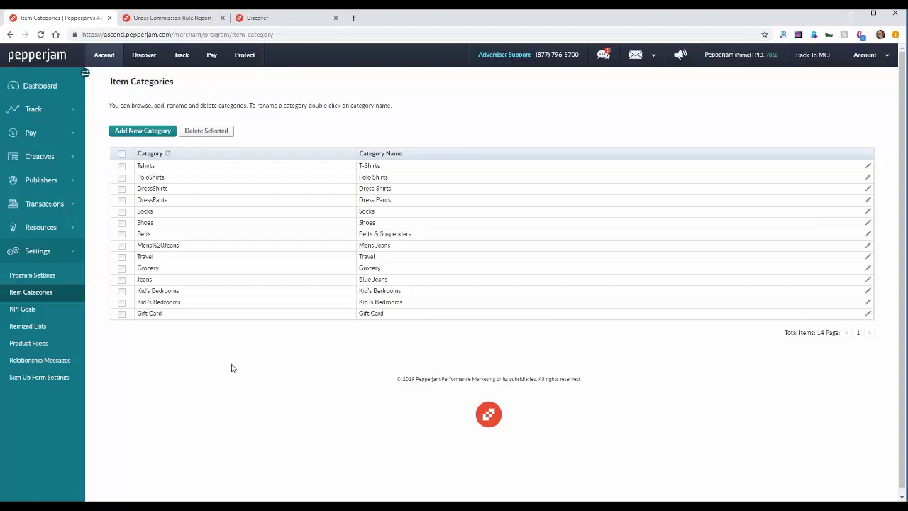
{"action": "left_click", "coordinate": [77, 311]}
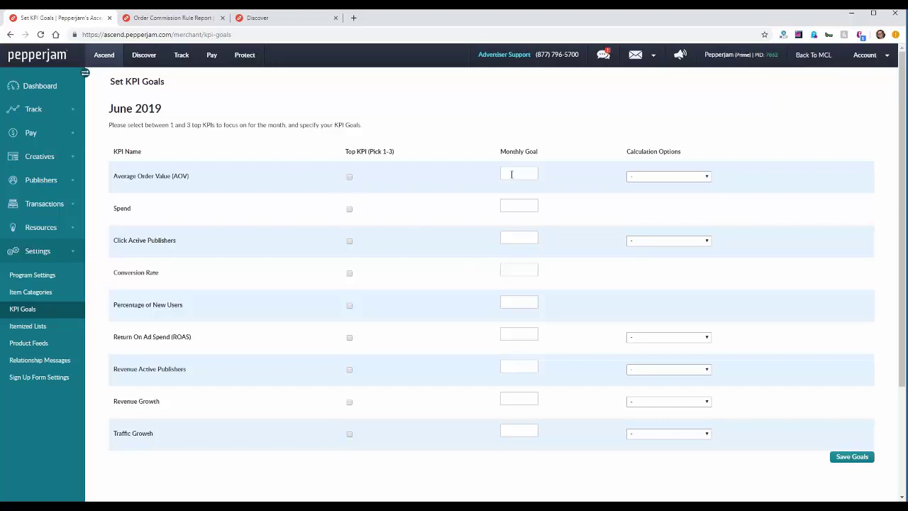
{"action": "left_click", "coordinate": [642, 177]}
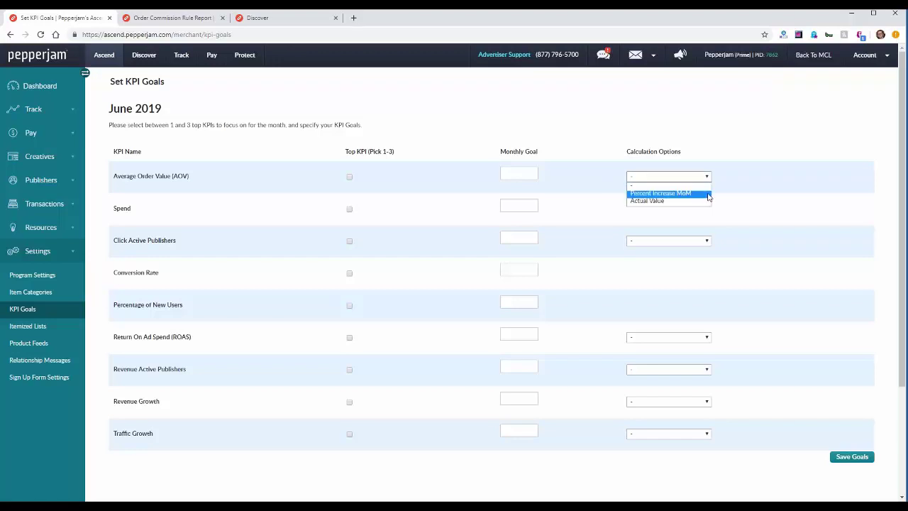
{"action": "left_click", "coordinate": [734, 207]}
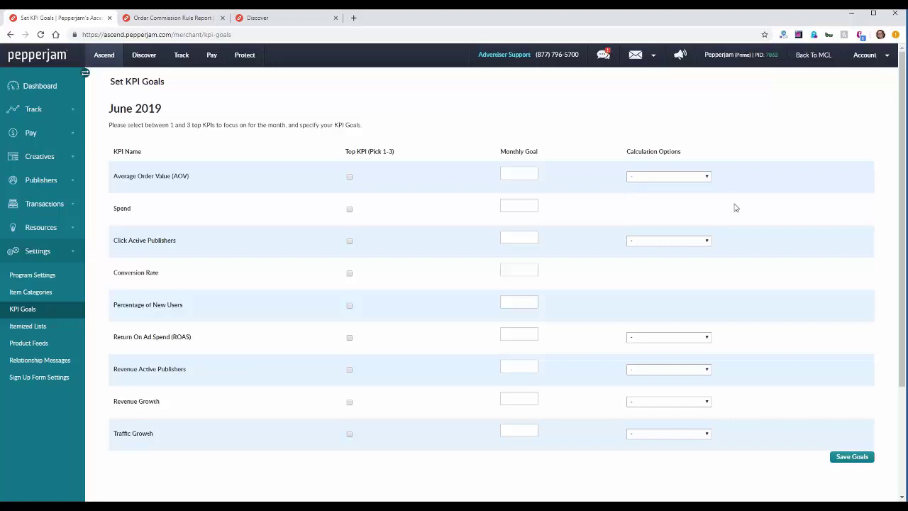
Step: Look over the itemized product lists and the product feed settings, including the available Feed Type formats
{"action": "left_click", "coordinate": [46, 331]}
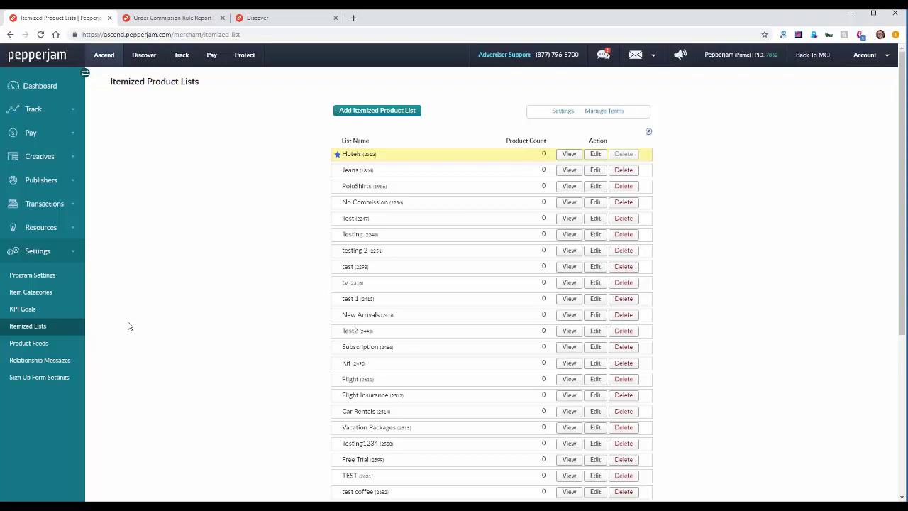
{"action": "left_click", "coordinate": [48, 343]}
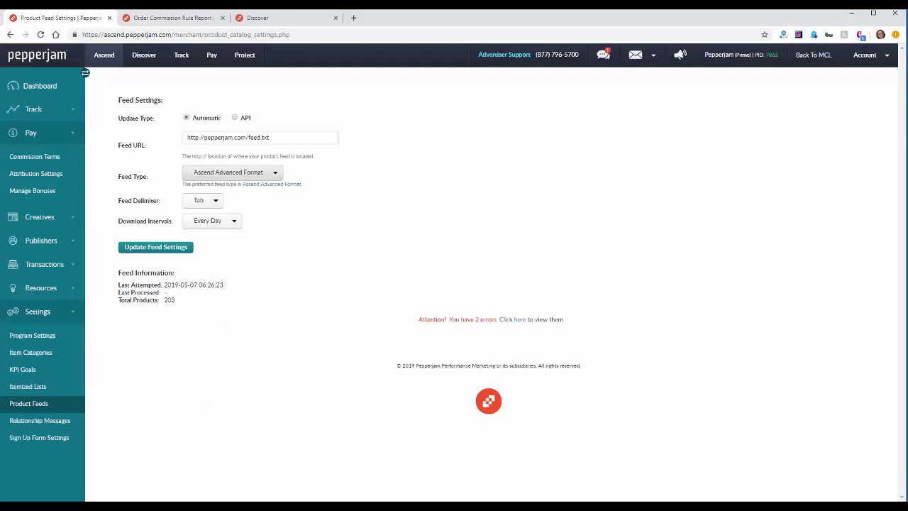
{"action": "left_click", "coordinate": [233, 176]}
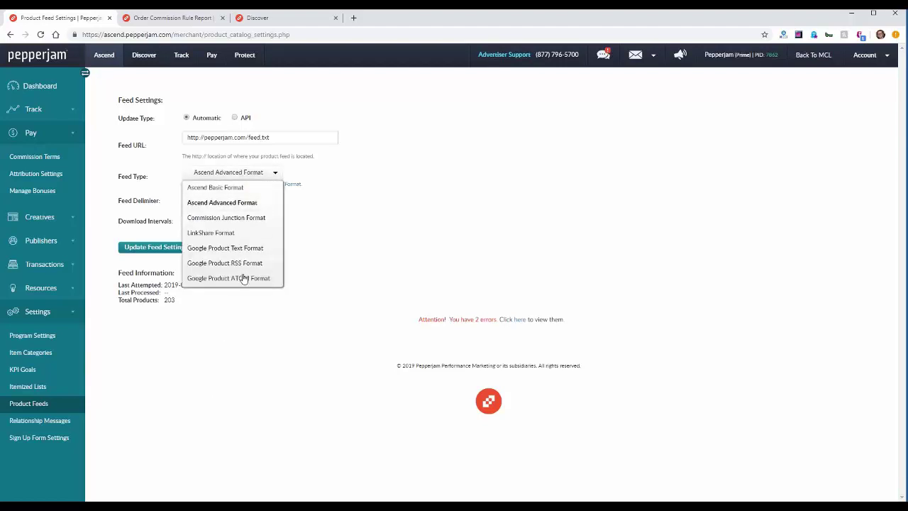
{"action": "left_click", "coordinate": [241, 177]}
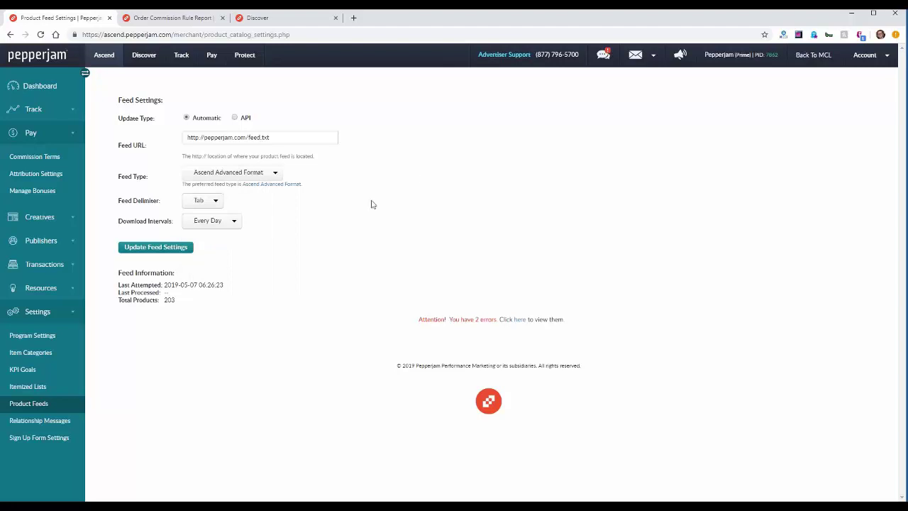
Step: Show the custom relationship messages, enlarge the Join Message text box, and preview the message in a taller window
{"action": "left_click", "coordinate": [35, 422]}
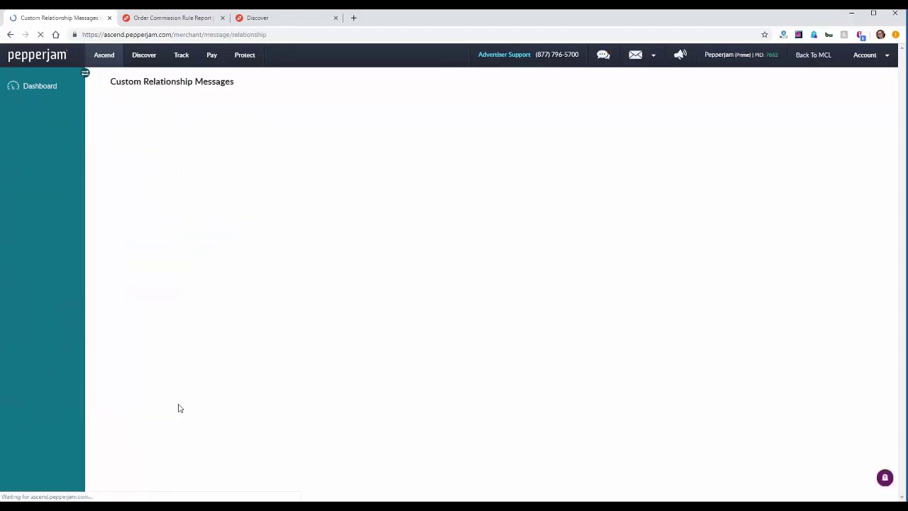
{"action": "left_click_drag", "start_coordinate": [382, 231], "coordinate": [404, 319]}
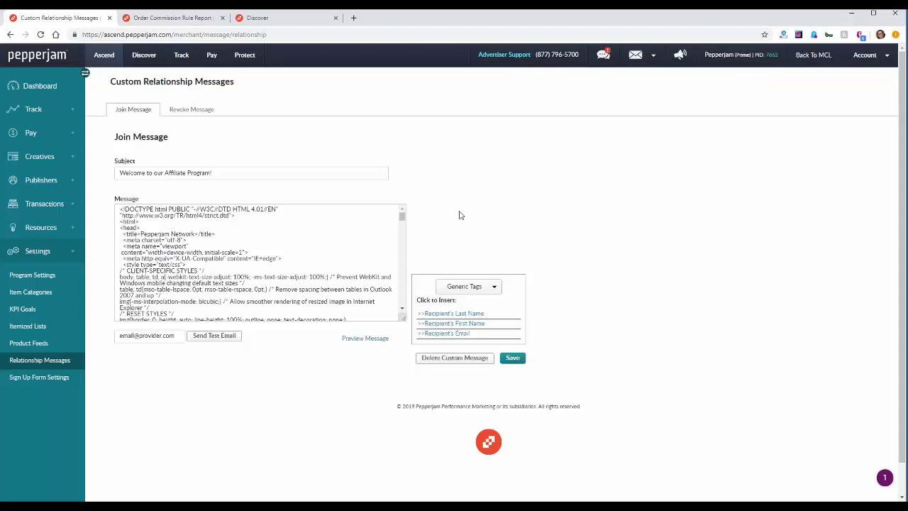
{"action": "left_click", "coordinate": [366, 339]}
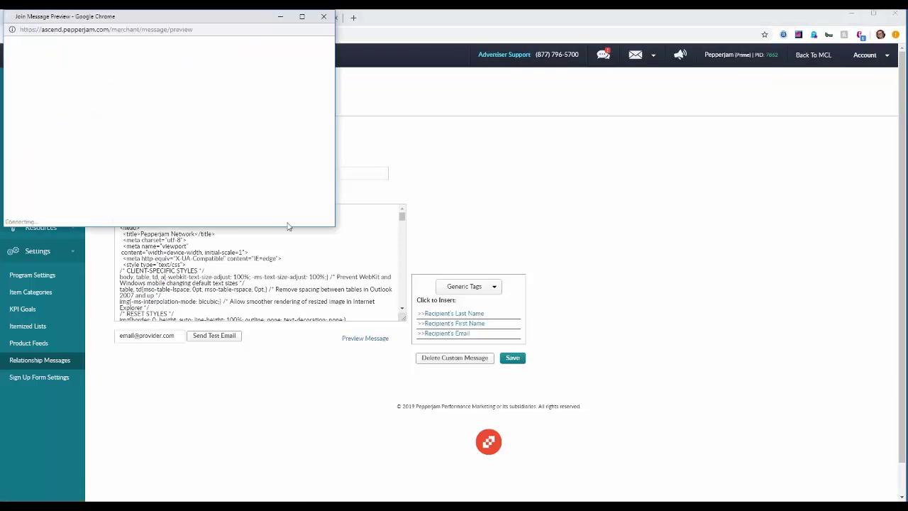
{"action": "left_click_drag", "start_coordinate": [287, 223], "coordinate": [301, 458]}
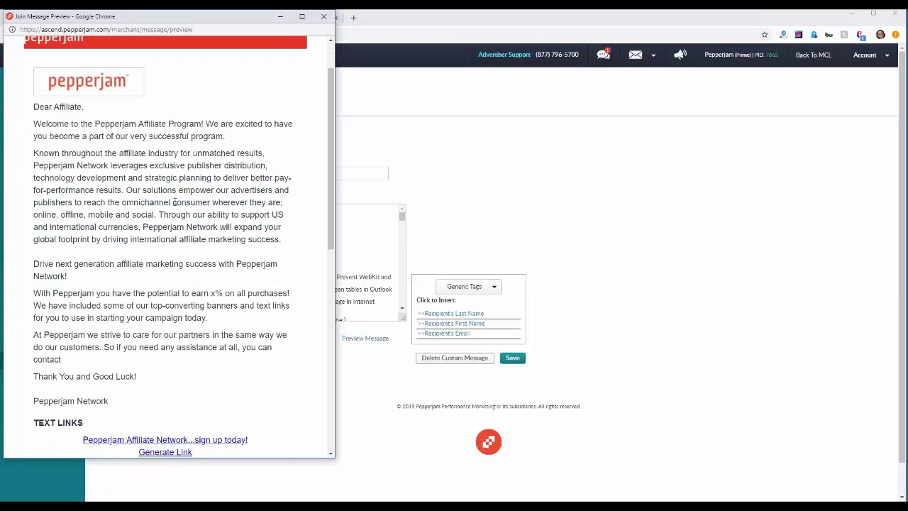
Step: Read the Join Message preview through its text links and banners, close it, and show the Revoke Message
{"action": "scroll", "coordinate": [198, 156], "scroll_direction": "down", "scroll_amount": 3}
{"action": "scroll", "coordinate": [202, 142], "scroll_direction": "down", "scroll_amount": 2}
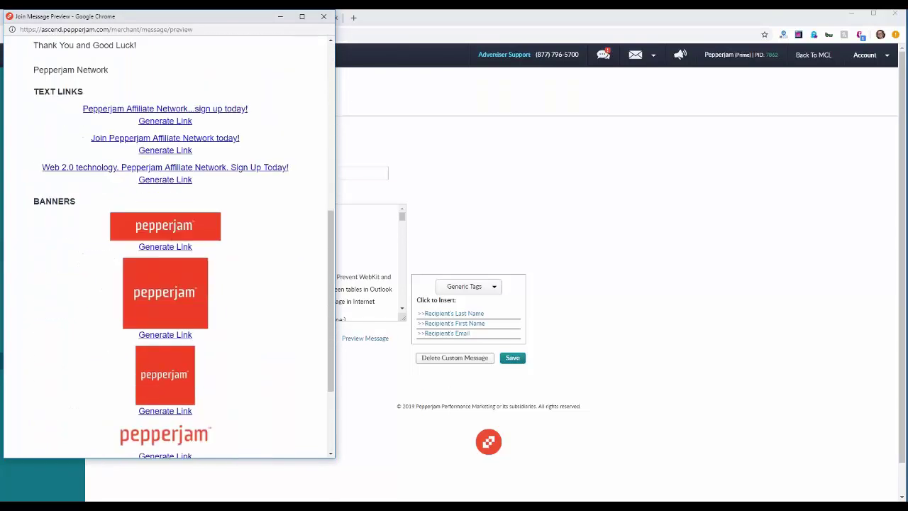
{"action": "scroll", "coordinate": [216, 186], "scroll_direction": "down", "scroll_amount": 2}
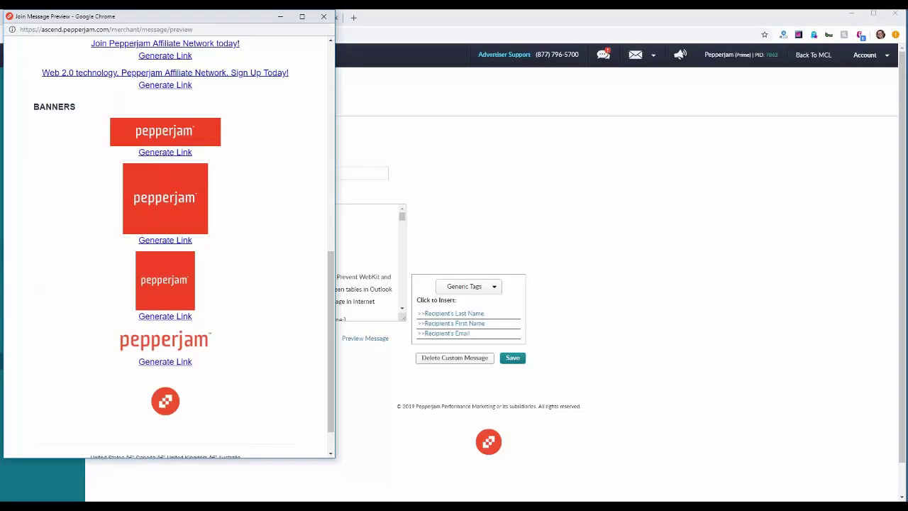
{"action": "left_click", "coordinate": [323, 16]}
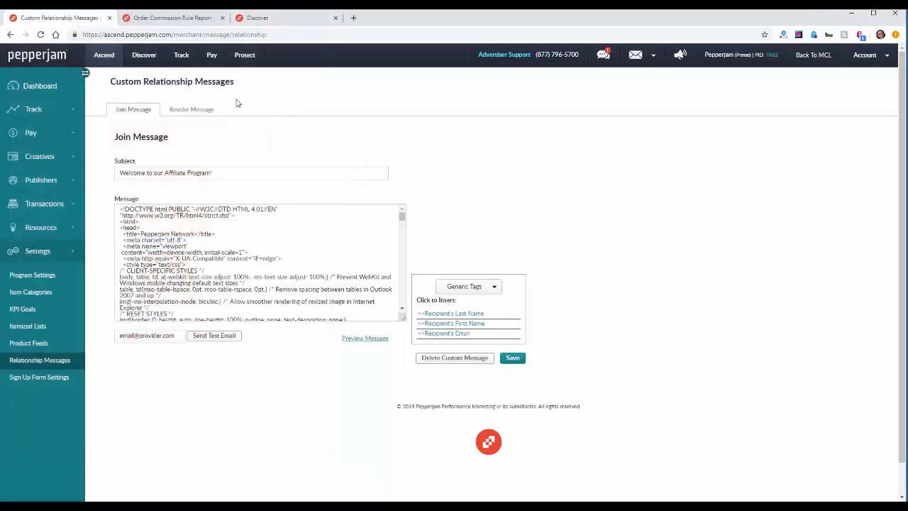
{"action": "left_click", "coordinate": [192, 110]}
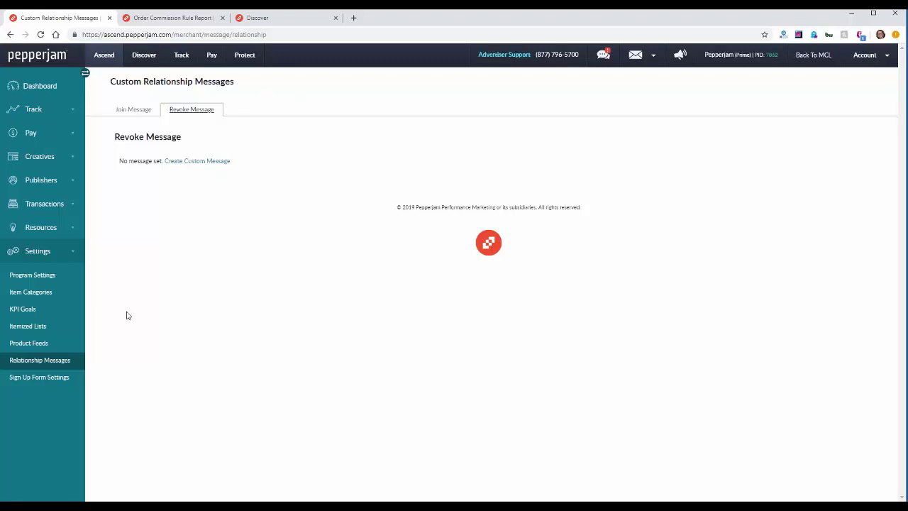
Step: Show the sign-up form settings, copy the Signup URL, and load it in a new browser tab
{"action": "left_click", "coordinate": [26, 378]}
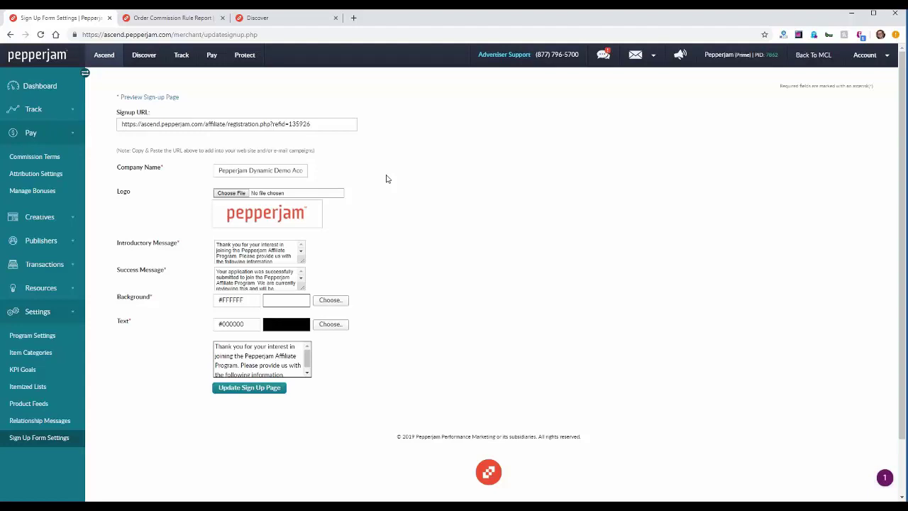
{"action": "left_click", "coordinate": [348, 124]}
{"action": "key", "text": "ctrl+c"}
{"action": "left_click", "coordinate": [353, 18]}
{"action": "key", "text": "ctrl+v"}
{"action": "key", "text": "Return"}
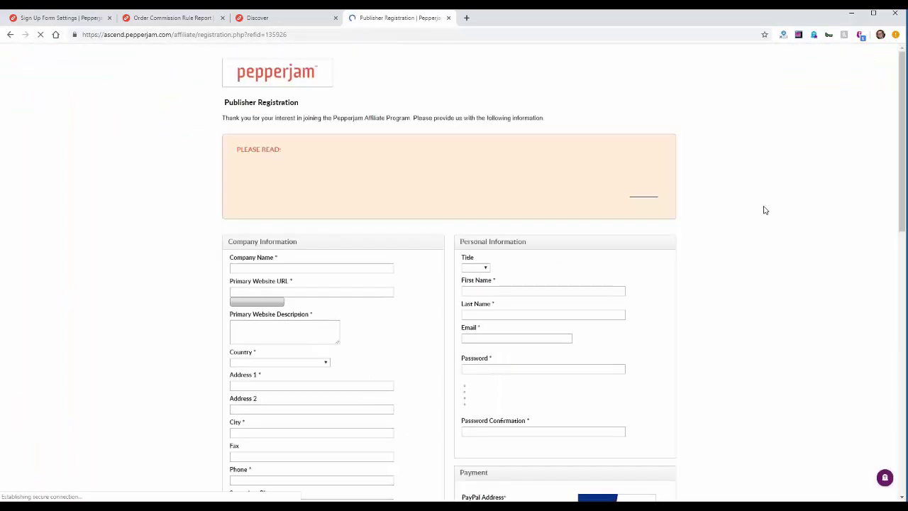
Step: Examine the publisher registration form, return to the sign-up form settings, and enlarge the Success Message box
{"action": "scroll", "coordinate": [759, 210], "scroll_direction": "down", "scroll_amount": 2}
{"action": "scroll", "coordinate": [755, 214], "scroll_direction": "down", "scroll_amount": 1}
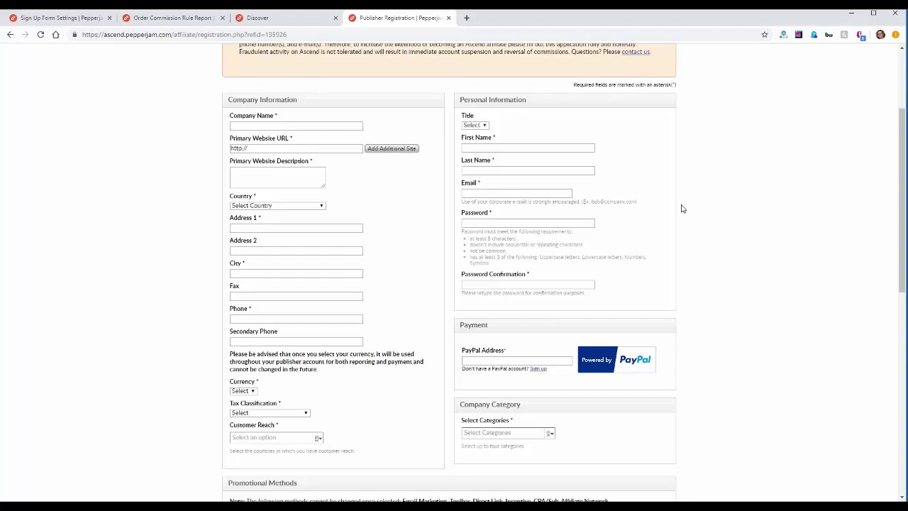
{"action": "scroll", "coordinate": [678, 208], "scroll_direction": "up", "scroll_amount": 2}
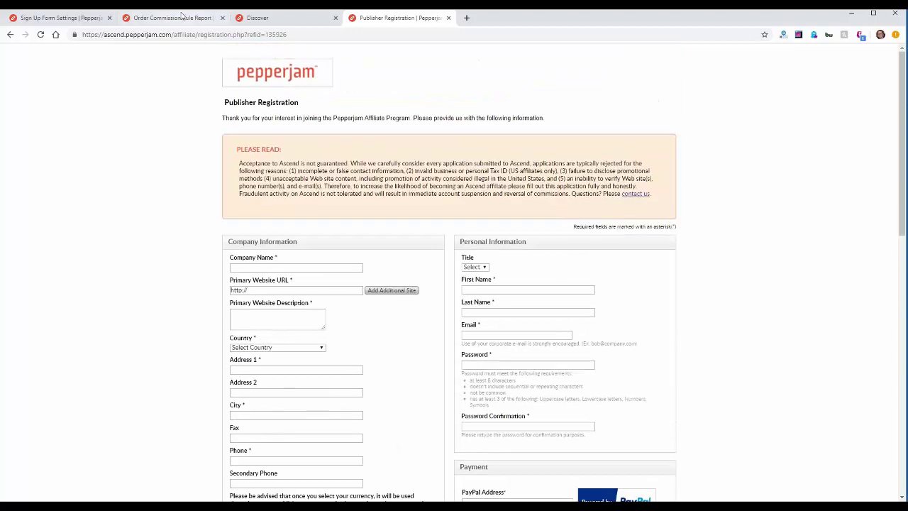
{"action": "left_click", "coordinate": [76, 16]}
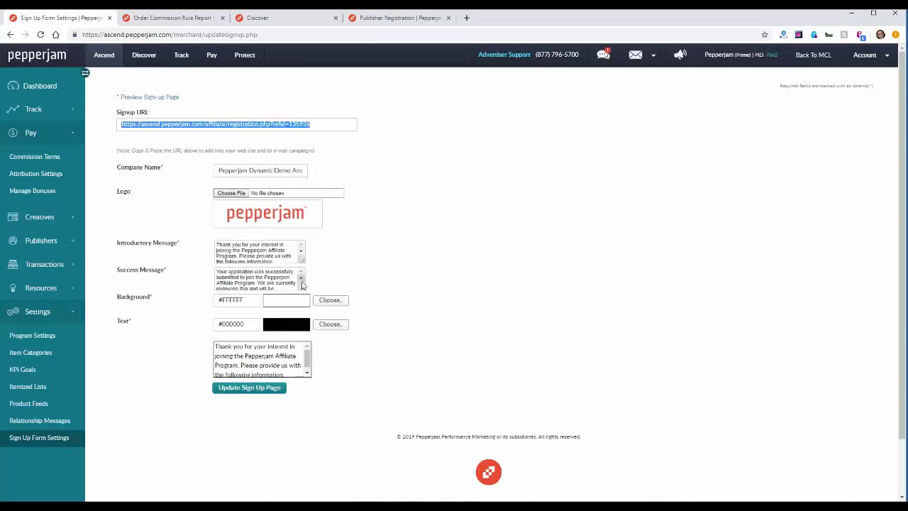
{"action": "left_click_drag", "start_coordinate": [302, 288], "coordinate": [311, 299]}
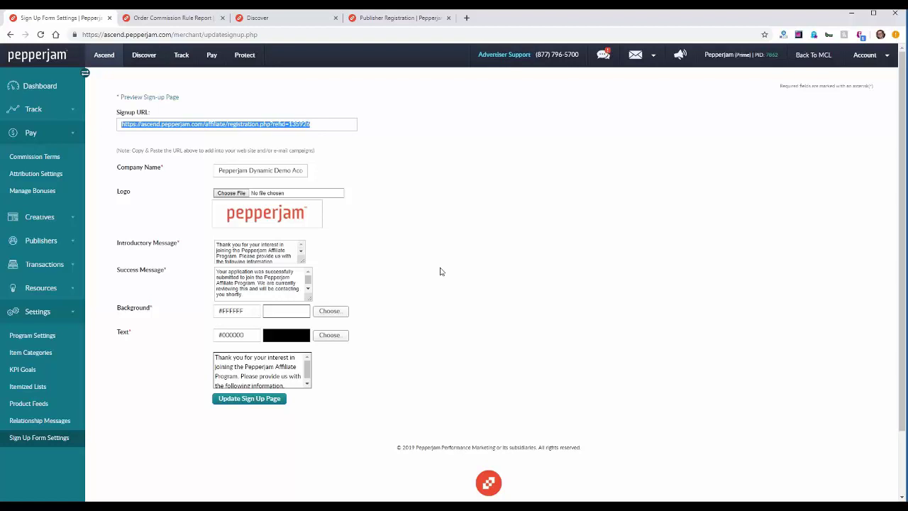
Step: Show the transaction options, viewing the Bulk Modify Transactions upload page and the list of Transaction Inquiries
{"action": "left_click", "coordinate": [68, 265]}
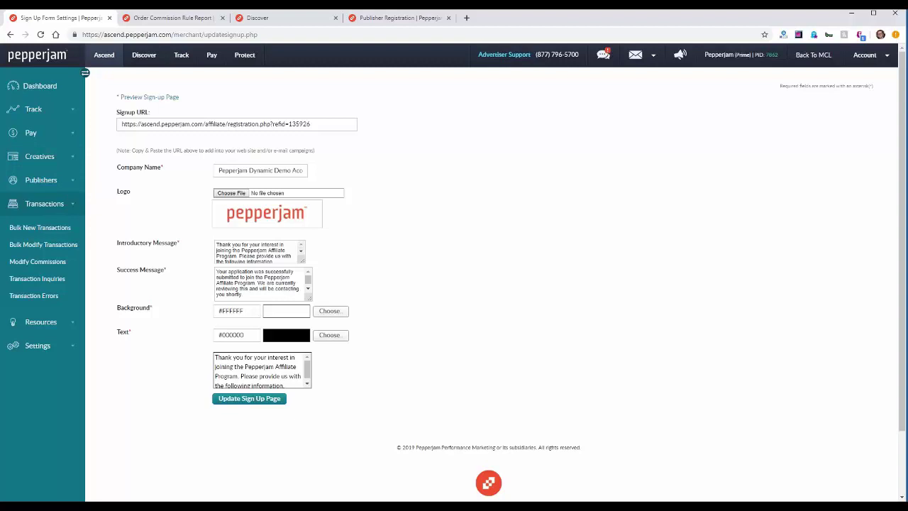
{"action": "left_click", "coordinate": [55, 247]}
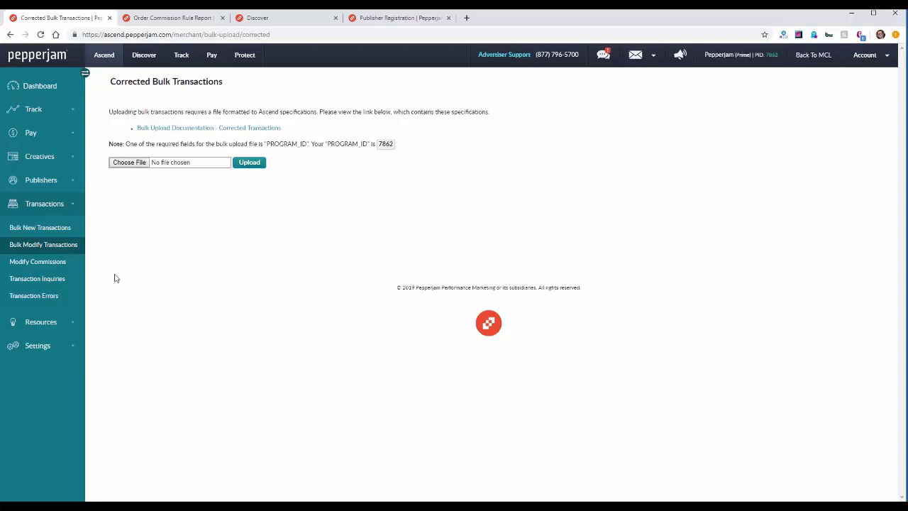
{"action": "left_click", "coordinate": [39, 283]}
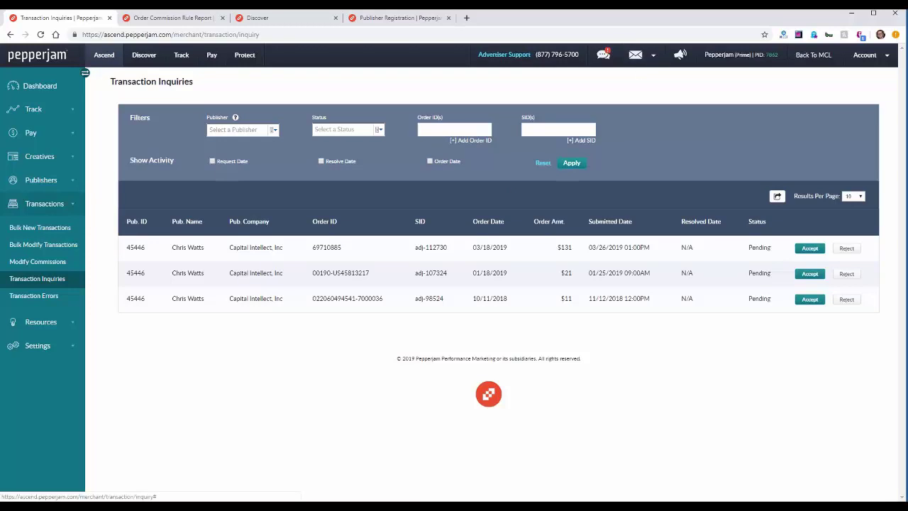
Step: Show the newsletters list and start creating a new newsletter
{"action": "left_click", "coordinate": [645, 63]}
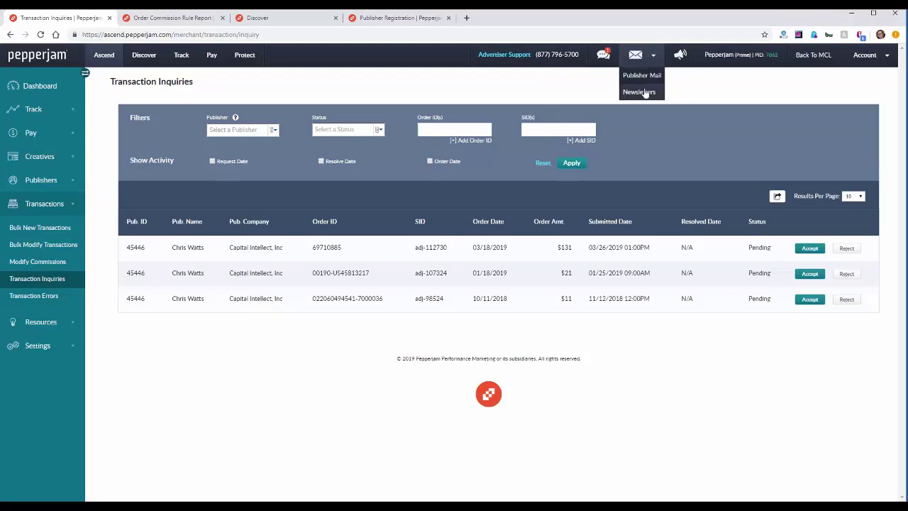
{"action": "left_click", "coordinate": [642, 92]}
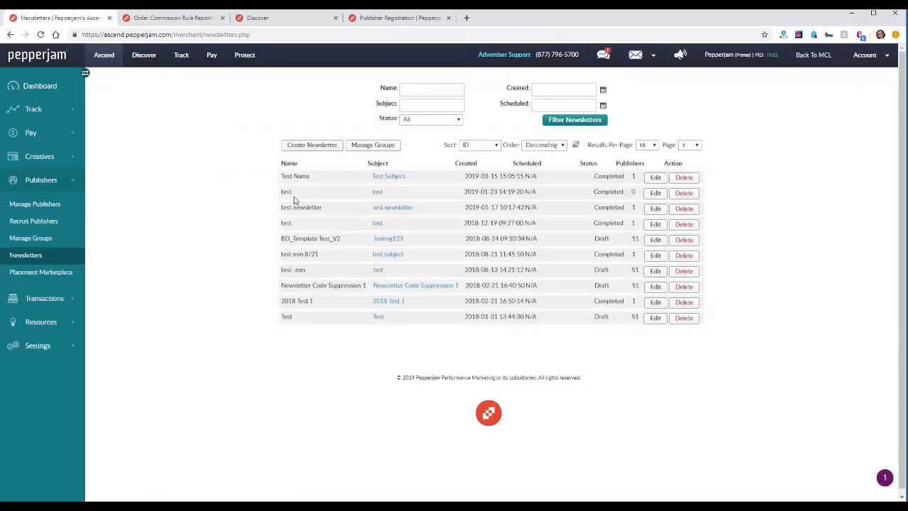
{"action": "left_click", "coordinate": [320, 146]}
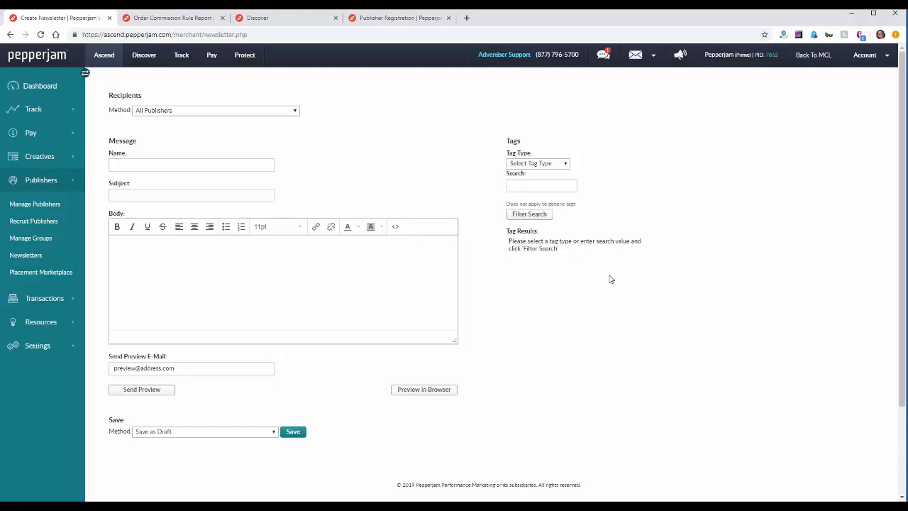
Step: Enlarge the newsletter's Body editor, and view its empty source code window before closing it
{"action": "left_click", "coordinate": [145, 193]}
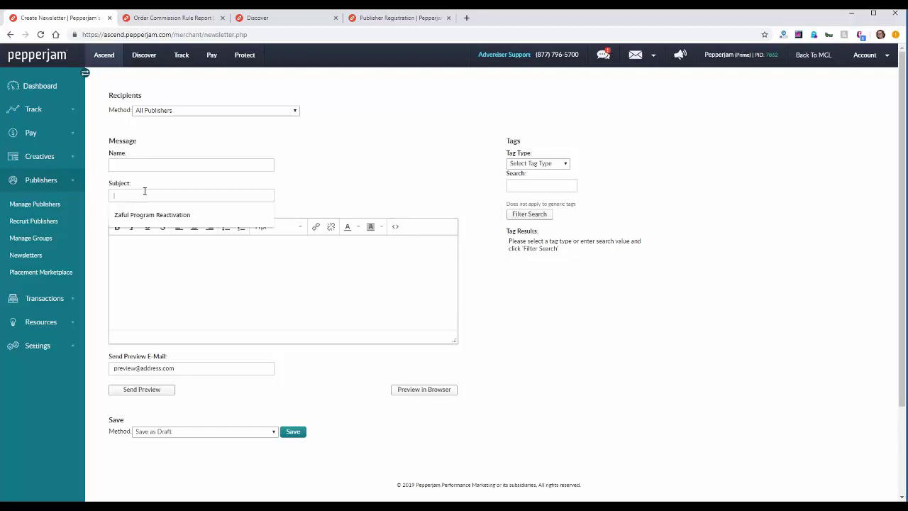
{"action": "left_click", "coordinate": [334, 184]}
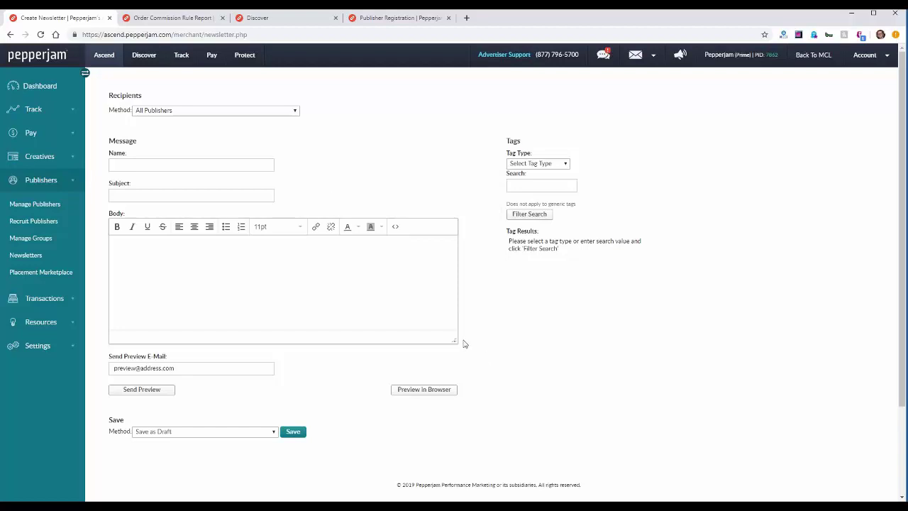
{"action": "left_click_drag", "start_coordinate": [455, 340], "coordinate": [455, 440]}
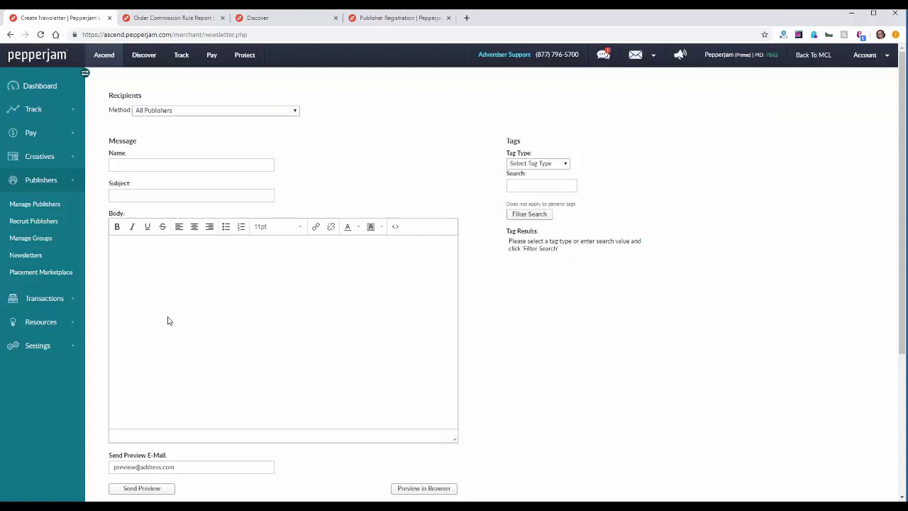
{"action": "left_click", "coordinate": [400, 232]}
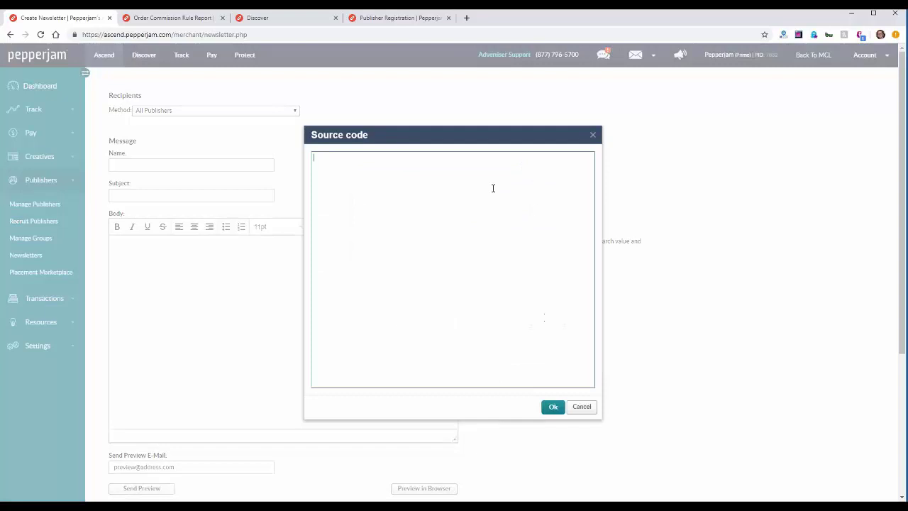
{"action": "left_click", "coordinate": [548, 410]}
{"action": "scroll", "coordinate": [545, 377], "scroll_direction": "down", "scroll_amount": 1}
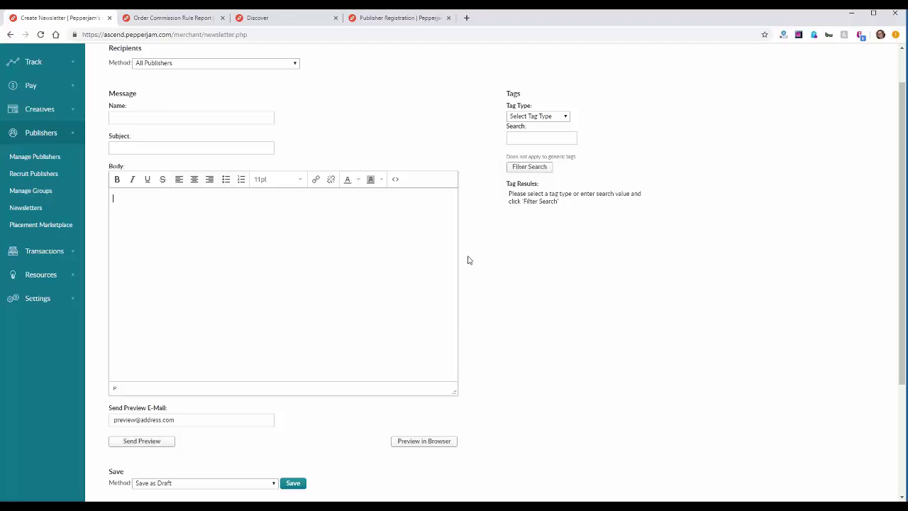
Step: List the Text Tags, browse the results to page 3, and insert the Shopify Test link tag into the newsletter body
{"action": "left_click", "coordinate": [558, 119]}
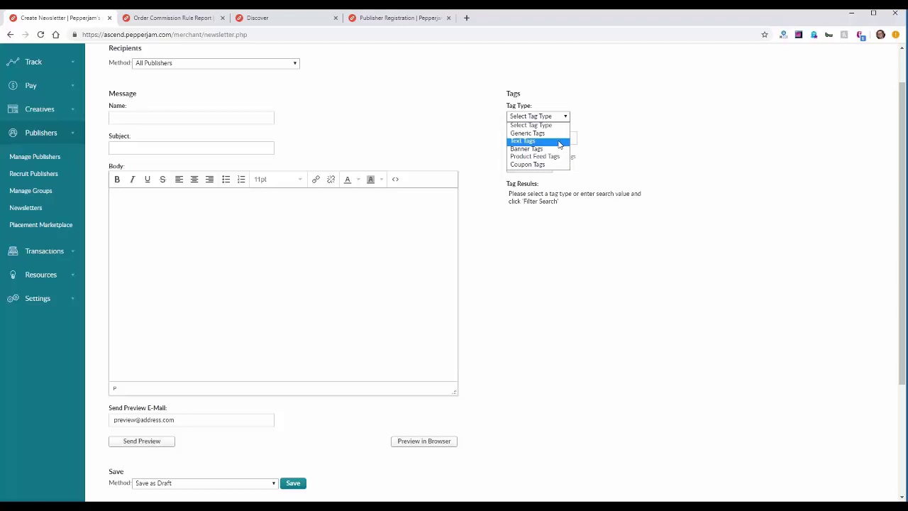
{"action": "left_click", "coordinate": [556, 142]}
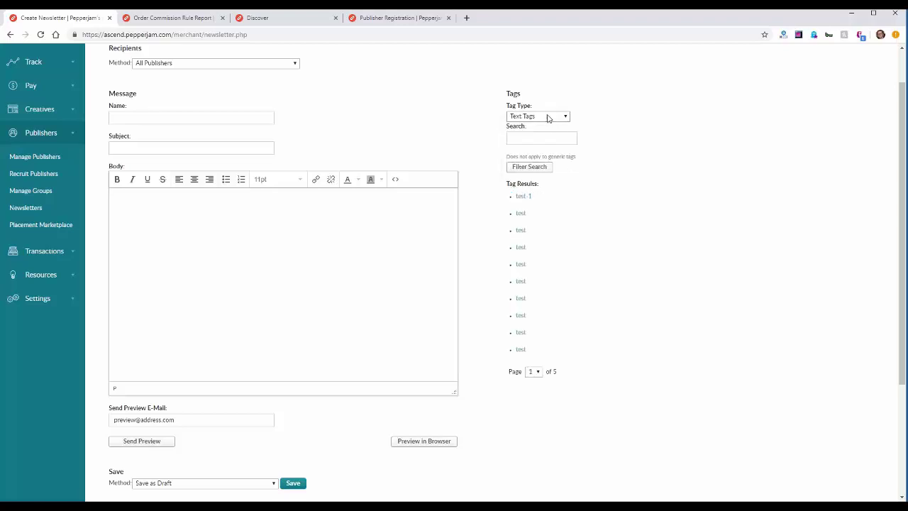
{"action": "left_click", "coordinate": [532, 372]}
{"action": "left_click", "coordinate": [608, 313]}
{"action": "left_click", "coordinate": [539, 374]}
{"action": "left_click", "coordinate": [534, 413]}
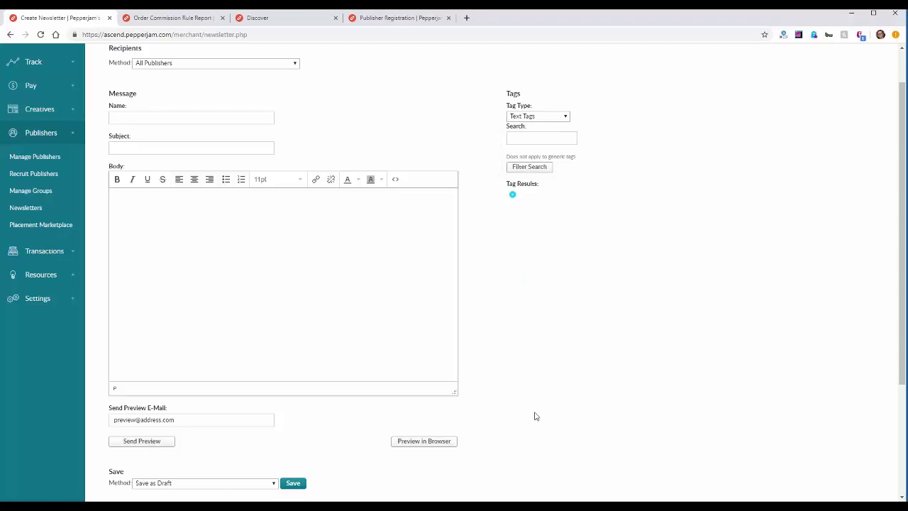
{"action": "left_click", "coordinate": [533, 218]}
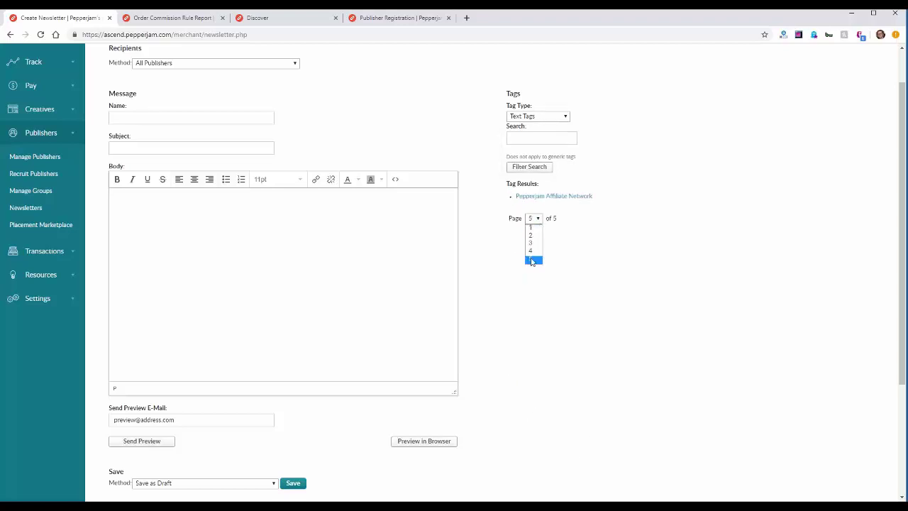
{"action": "left_click", "coordinate": [534, 247]}
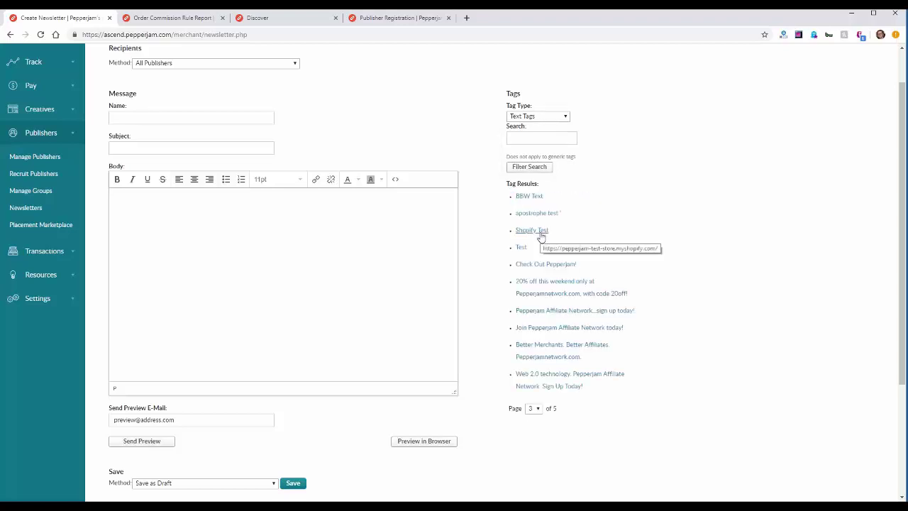
{"action": "left_click", "coordinate": [538, 234]}
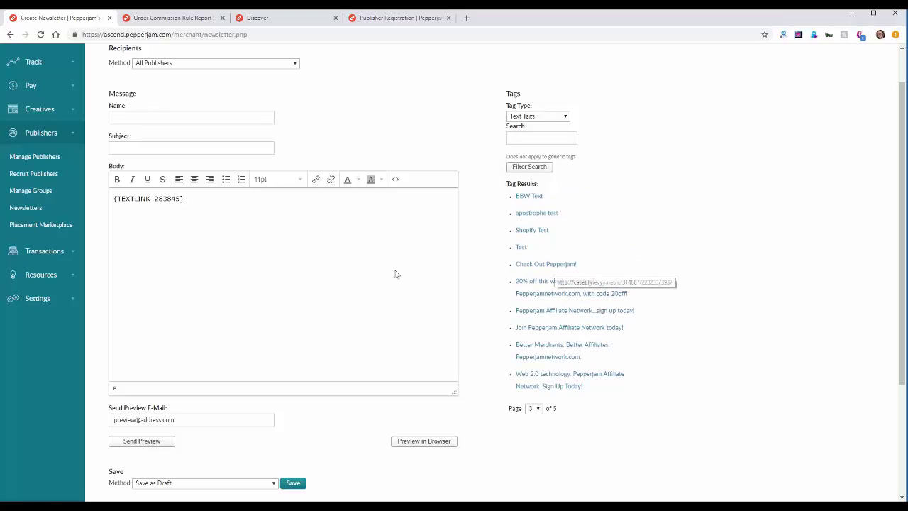
Step: Preview the newsletter in the browser, close the preview, and highlight the Send Preview E-Mail address field
{"action": "left_click", "coordinate": [414, 442]}
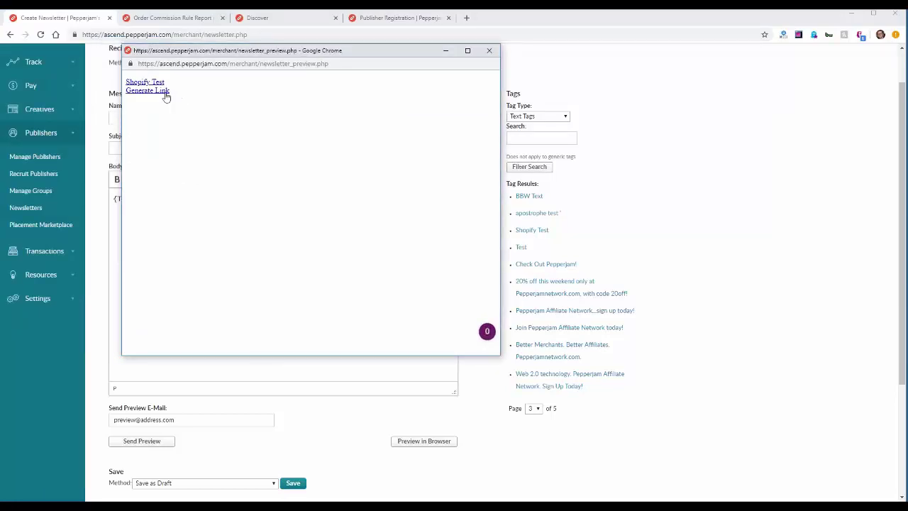
{"action": "left_click", "coordinate": [490, 52]}
{"action": "scroll", "coordinate": [430, 305], "scroll_direction": "down", "scroll_amount": 3}
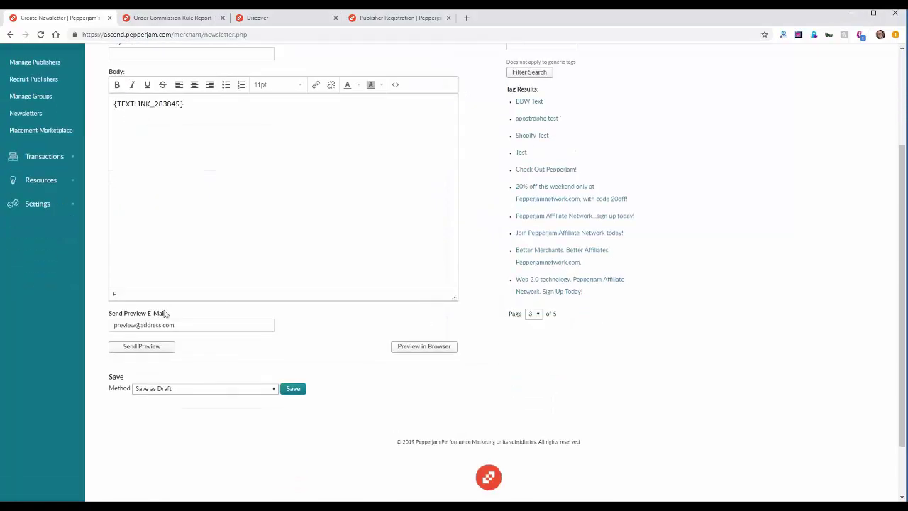
{"action": "left_click_drag", "start_coordinate": [196, 322], "coordinate": [105, 329]}
{"action": "left_click", "coordinate": [266, 354]}
Step: Show the newsletter's save method options and keep Save as Draft selected
{"action": "scroll", "coordinate": [238, 361], "scroll_direction": "down", "scroll_amount": 1}
{"action": "scroll", "coordinate": [238, 361], "scroll_direction": "down", "scroll_amount": 1}
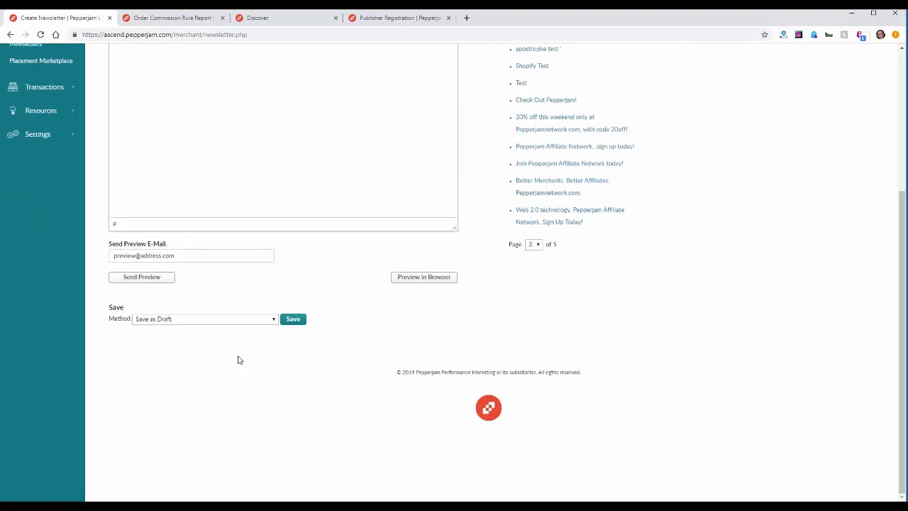
{"action": "left_click", "coordinate": [237, 321]}
{"action": "left_click", "coordinate": [237, 323]}
{"action": "left_click", "coordinate": [252, 320]}
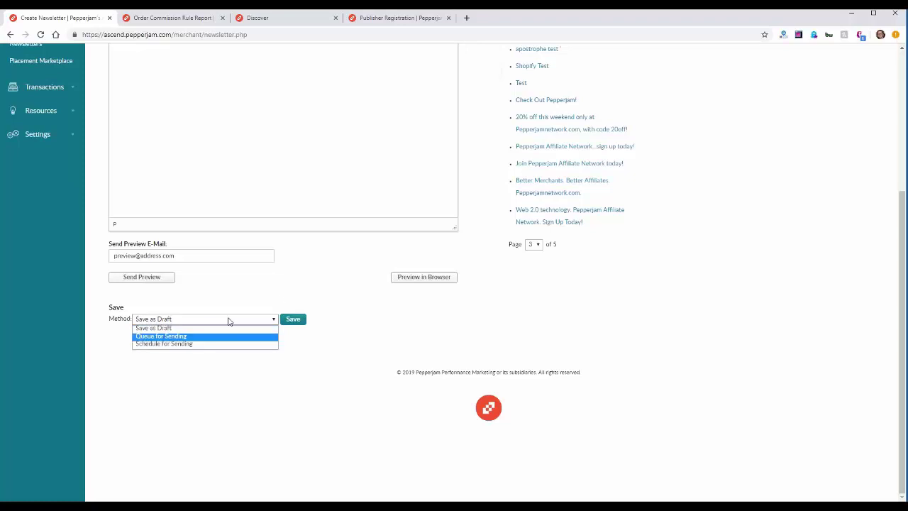
{"action": "left_click_drag", "start_coordinate": [229, 319], "coordinate": [257, 298]}
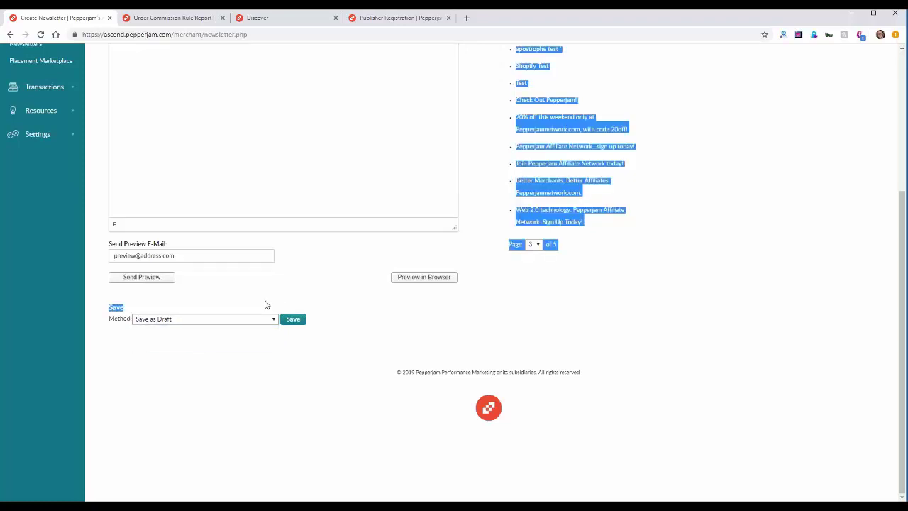
Step: Return to the Dashboard, then show the available Resources options and collapse them again
{"action": "scroll", "coordinate": [261, 305], "scroll_direction": "up", "scroll_amount": 3}
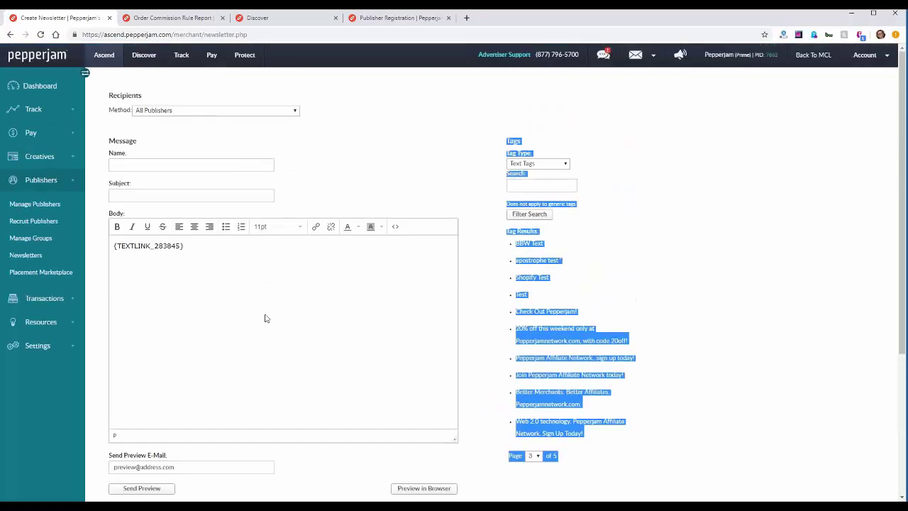
{"action": "left_click", "coordinate": [55, 87]}
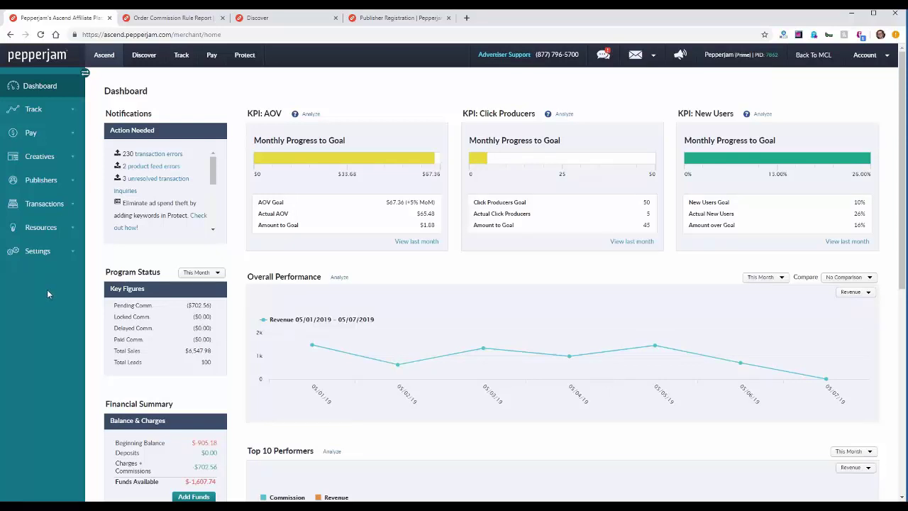
{"action": "left_click", "coordinate": [60, 236]}
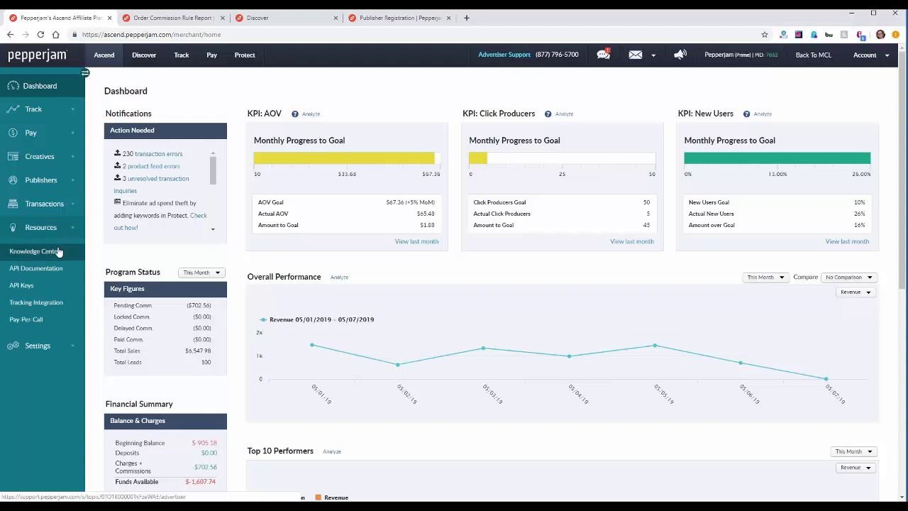
{"action": "left_click", "coordinate": [64, 227]}
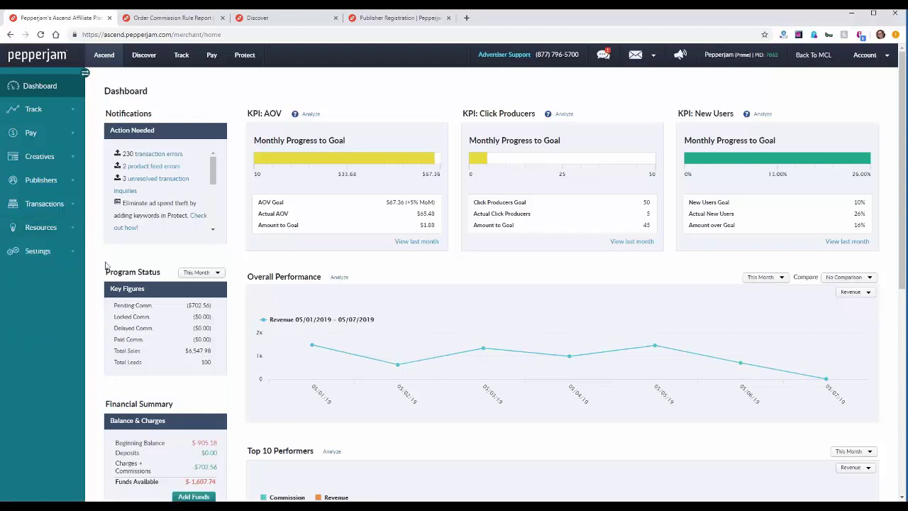